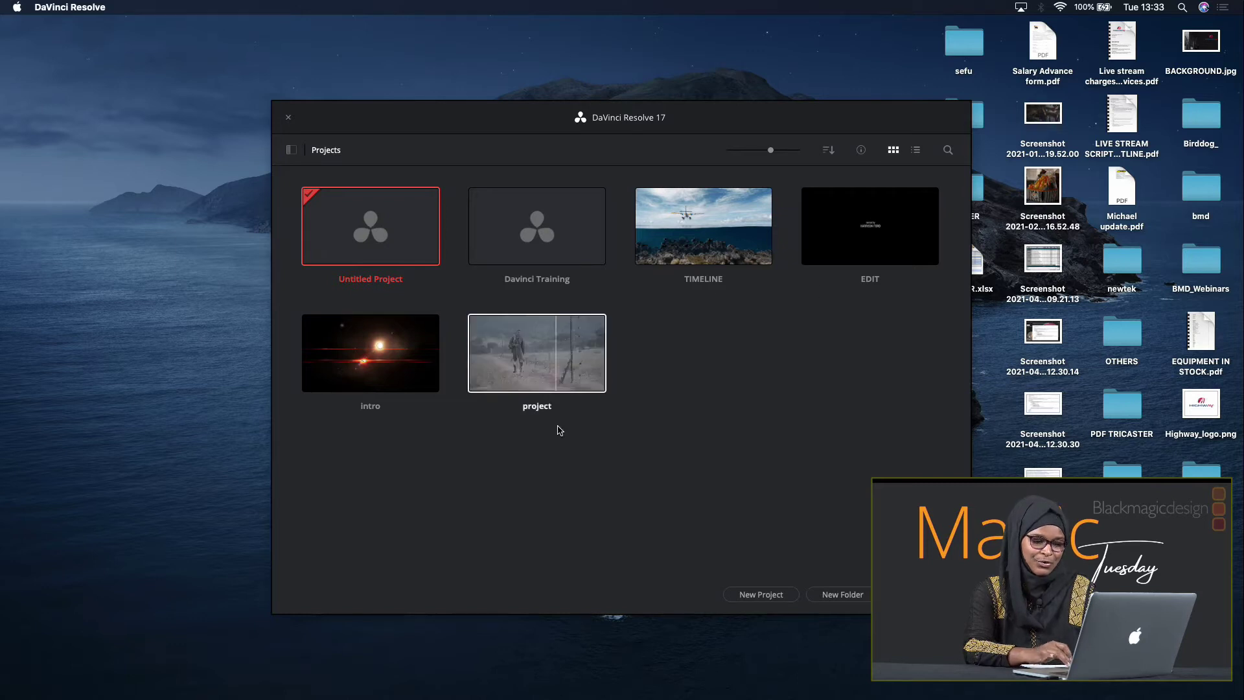
- Open the existing Davinci Training project from the project list
click(773, 601)
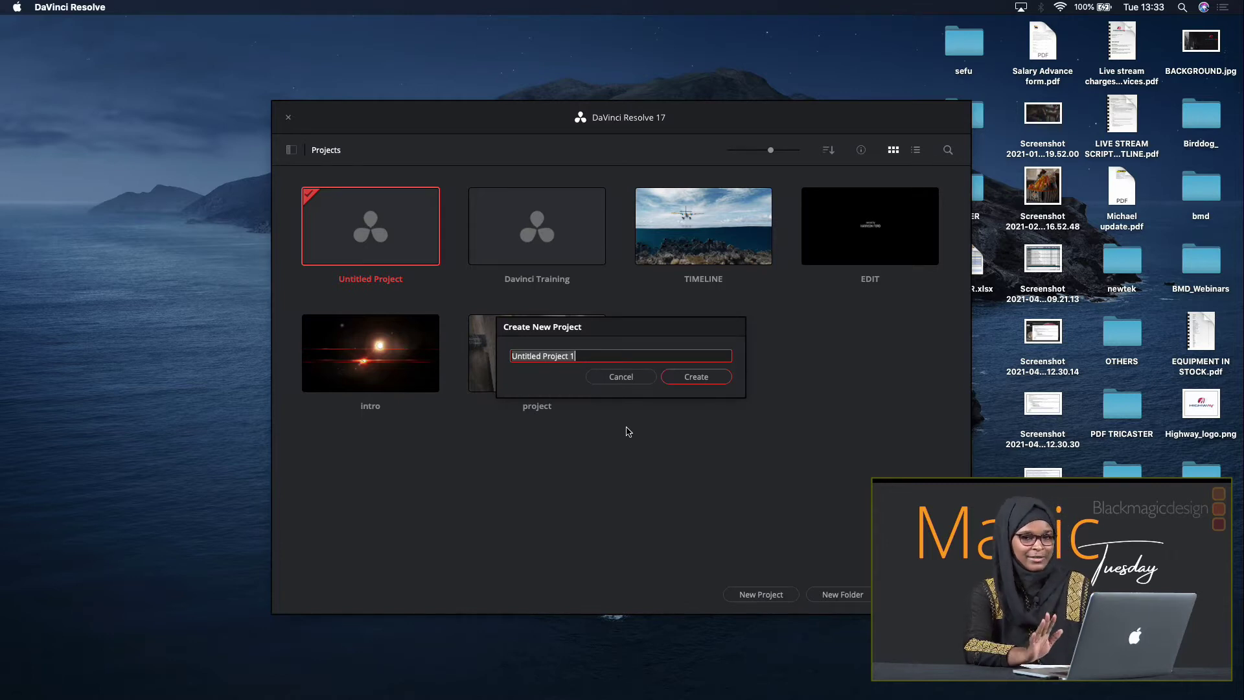
click(635, 381)
click(576, 256)
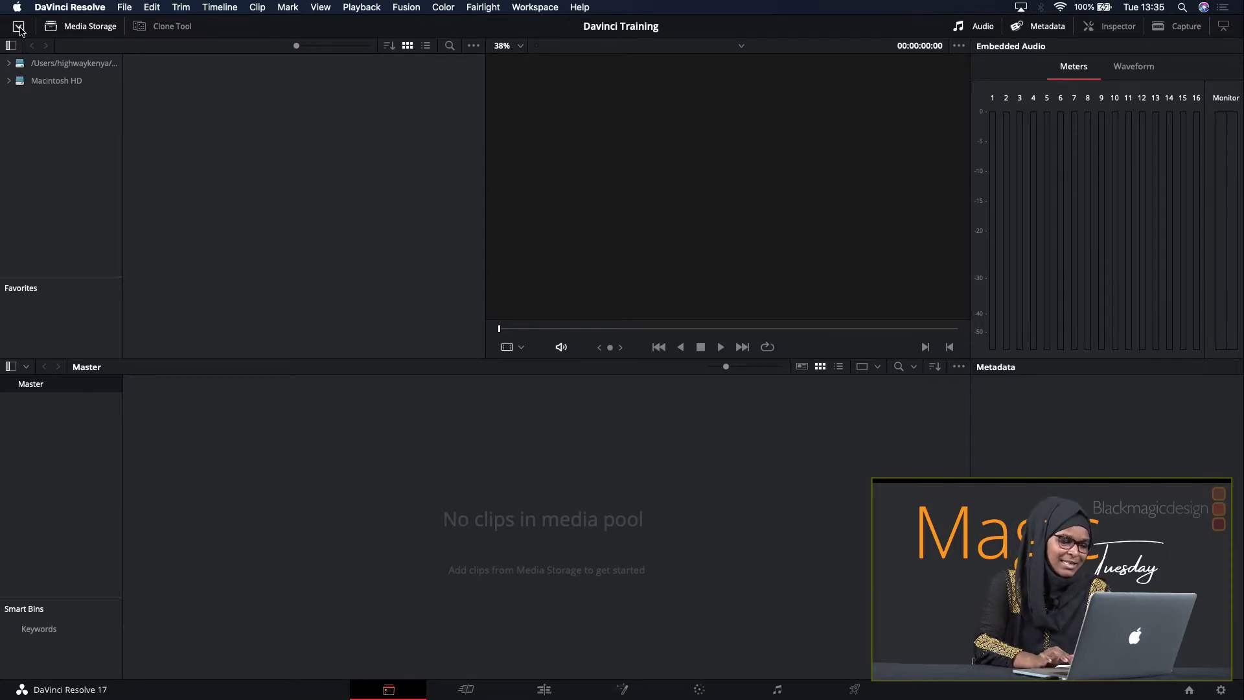
- Try out the Media Storage panel's height and visibility and the Clone Tool panel, restoring the half-height Media Storage layout
click(19, 27)
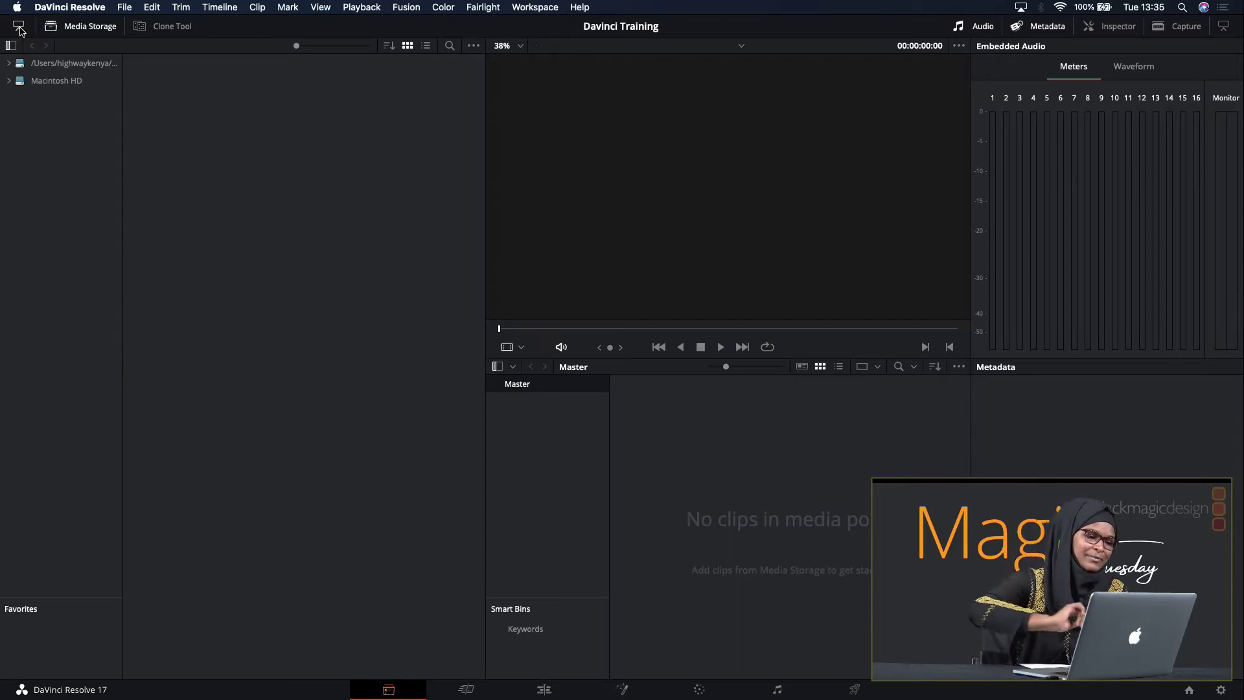
click(67, 32)
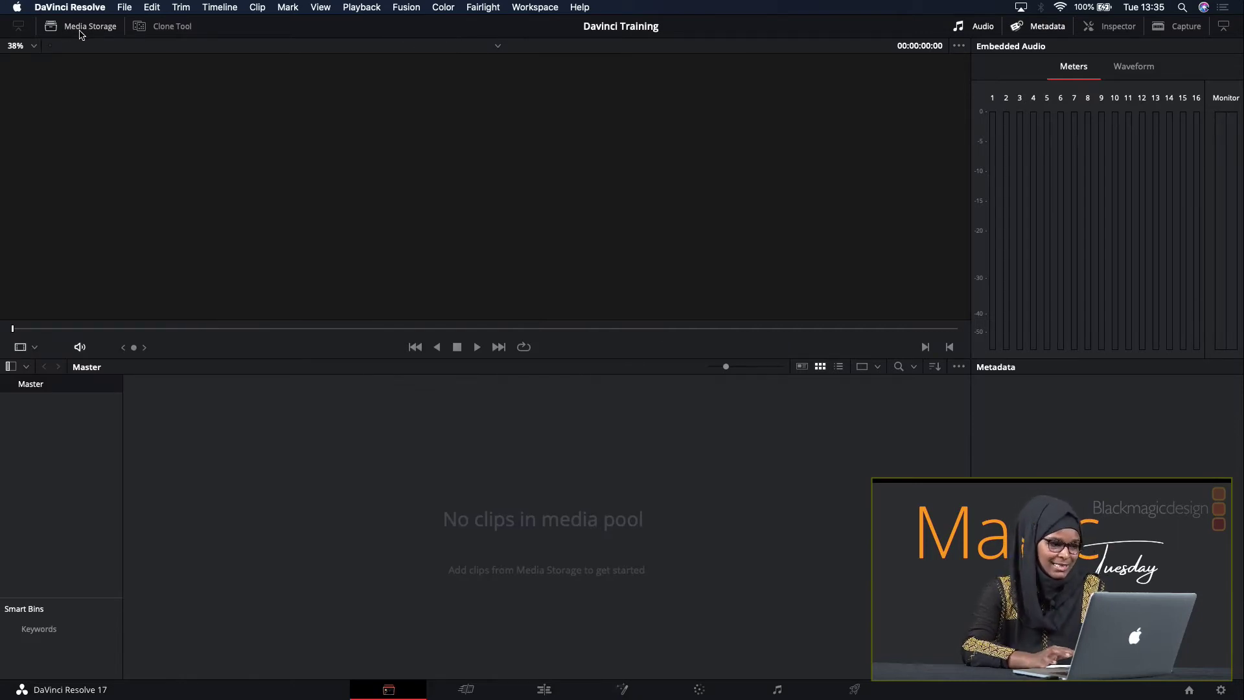
click(80, 33)
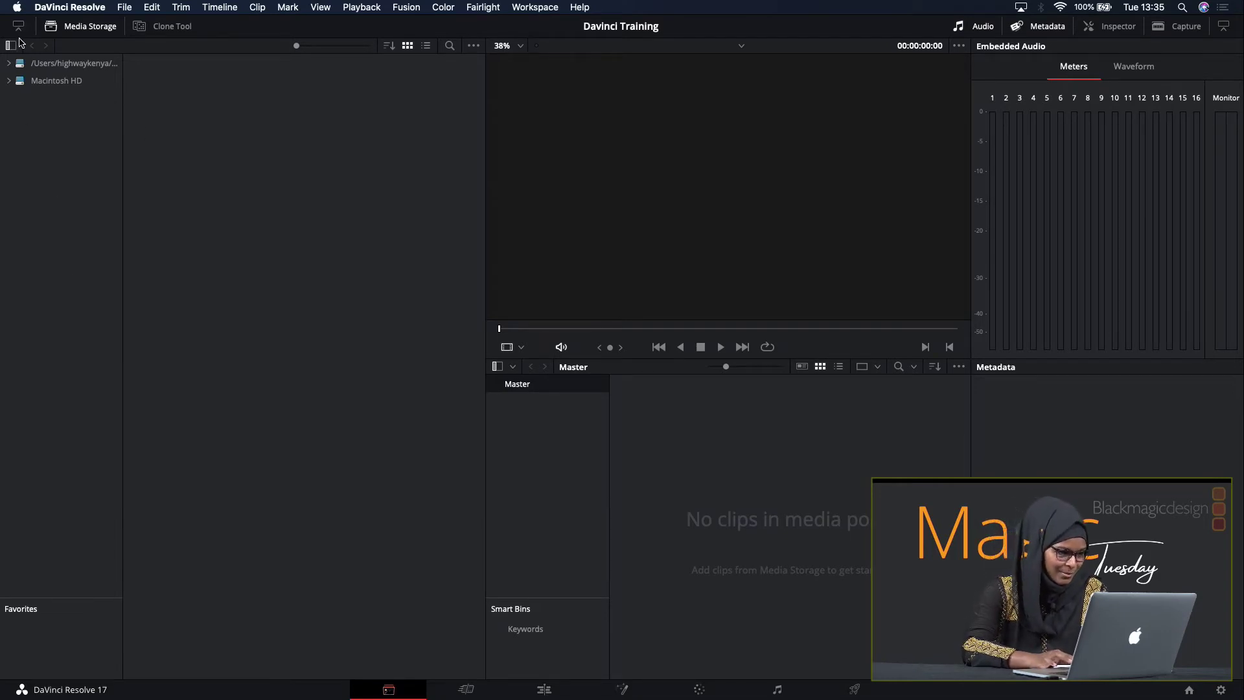
click(19, 27)
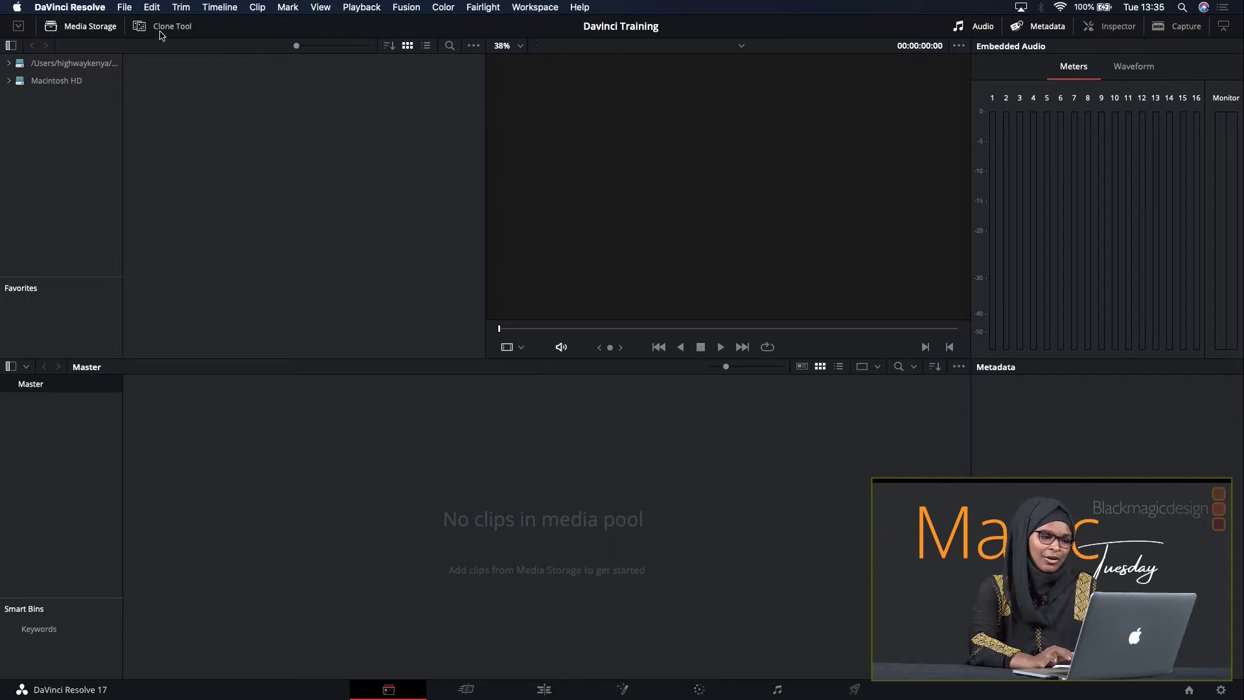
click(161, 27)
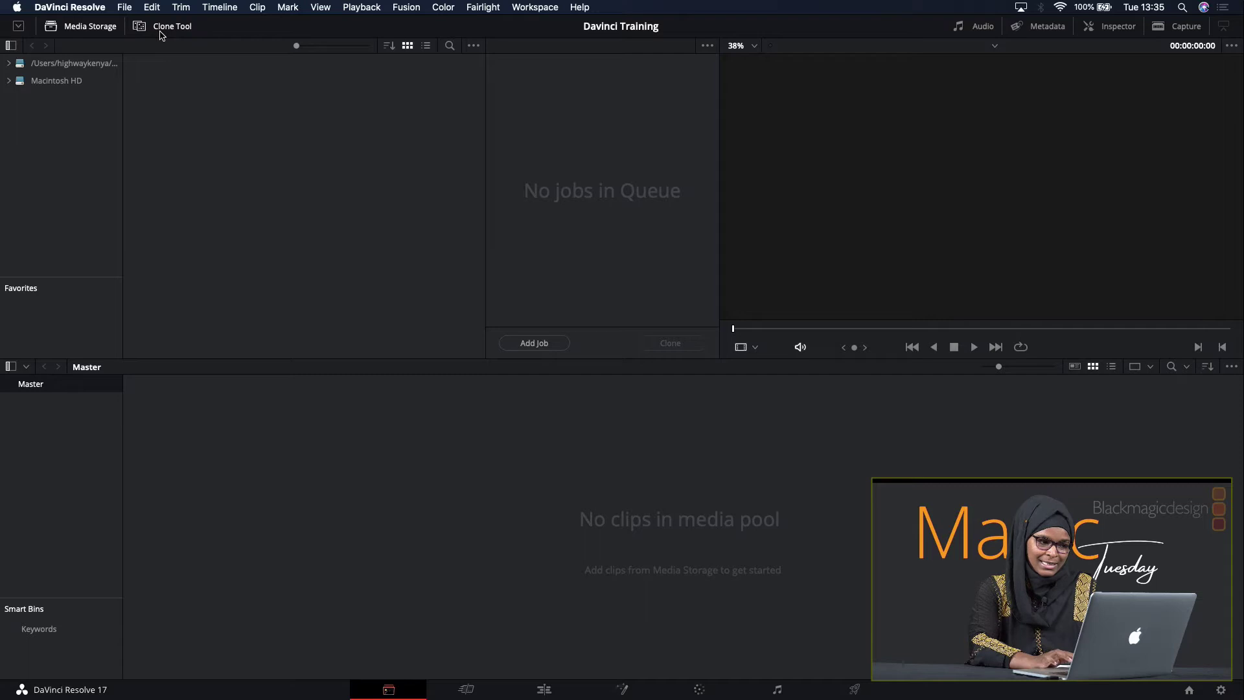
click(161, 29)
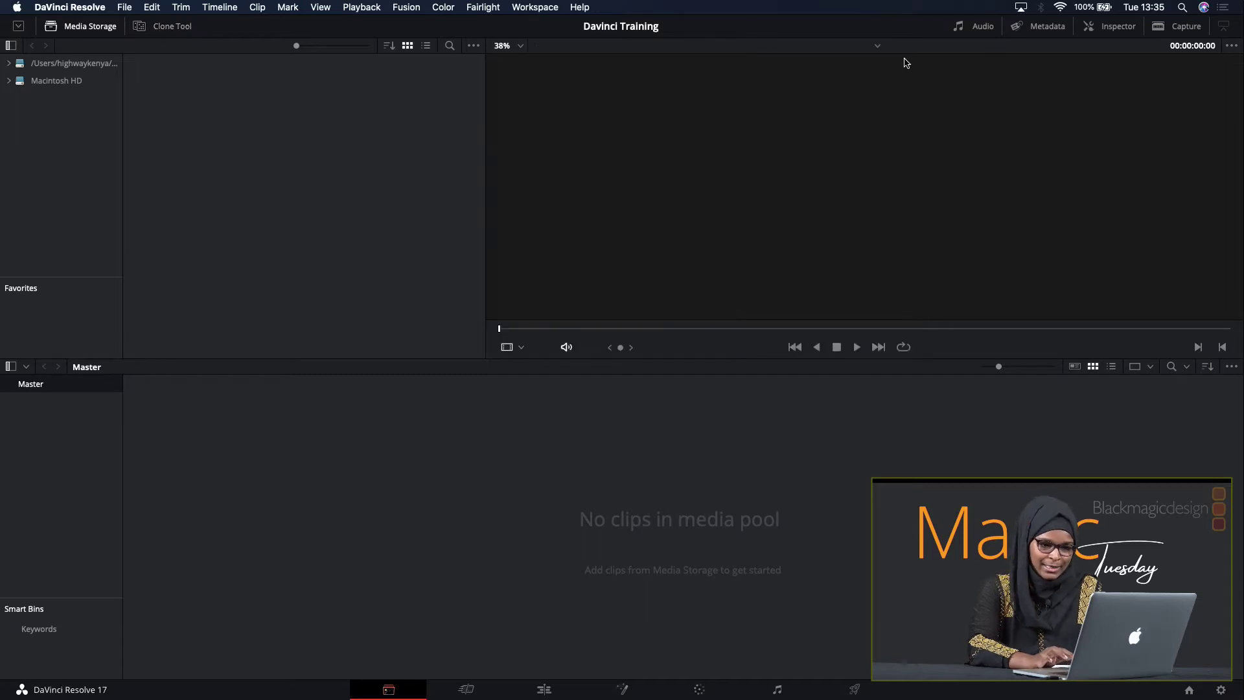
- Show the Audio and Metadata panels, and replace them with the Inspector and Capture panels
click(981, 28)
click(1047, 27)
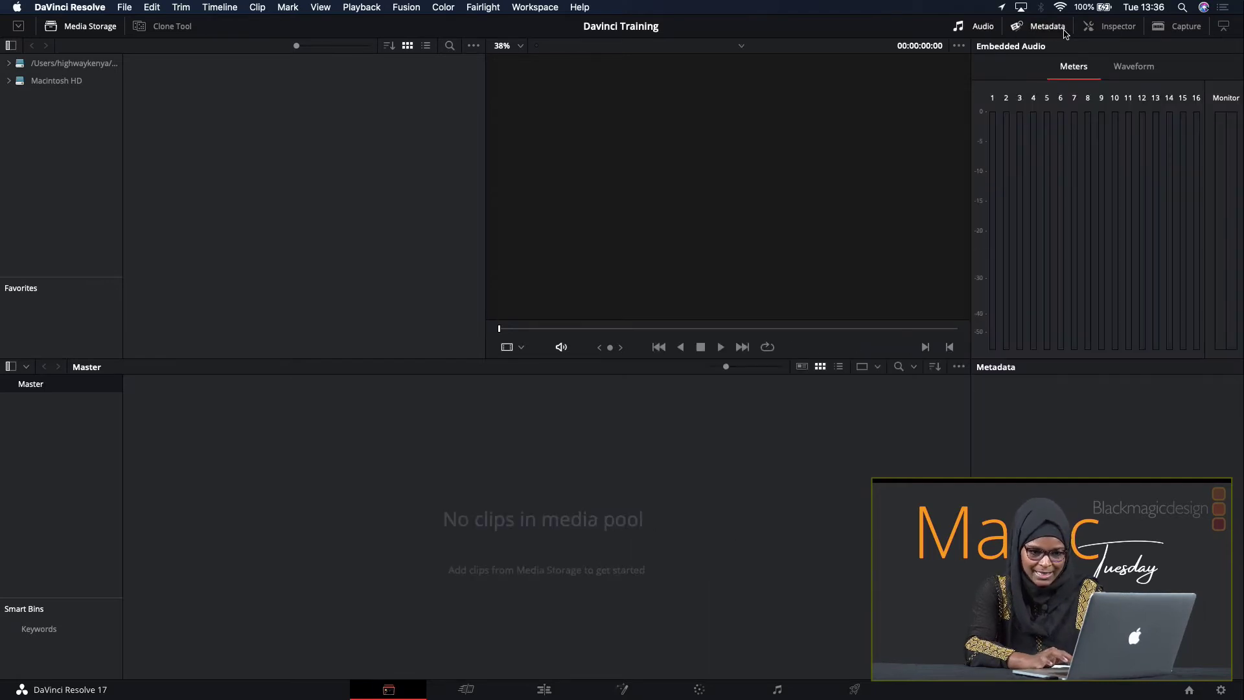
click(1113, 27)
click(1180, 30)
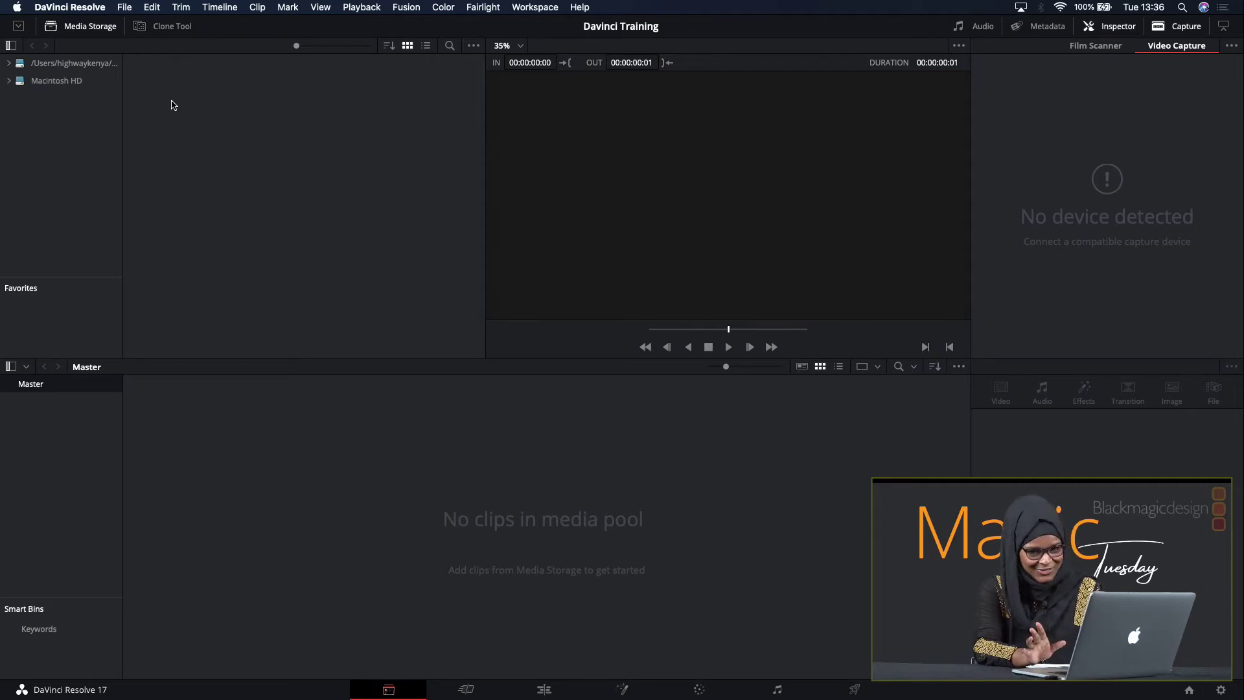
- Browse Macintosh HD in Media Storage through Users and the home folder to the contents of Desktop
click(10, 80)
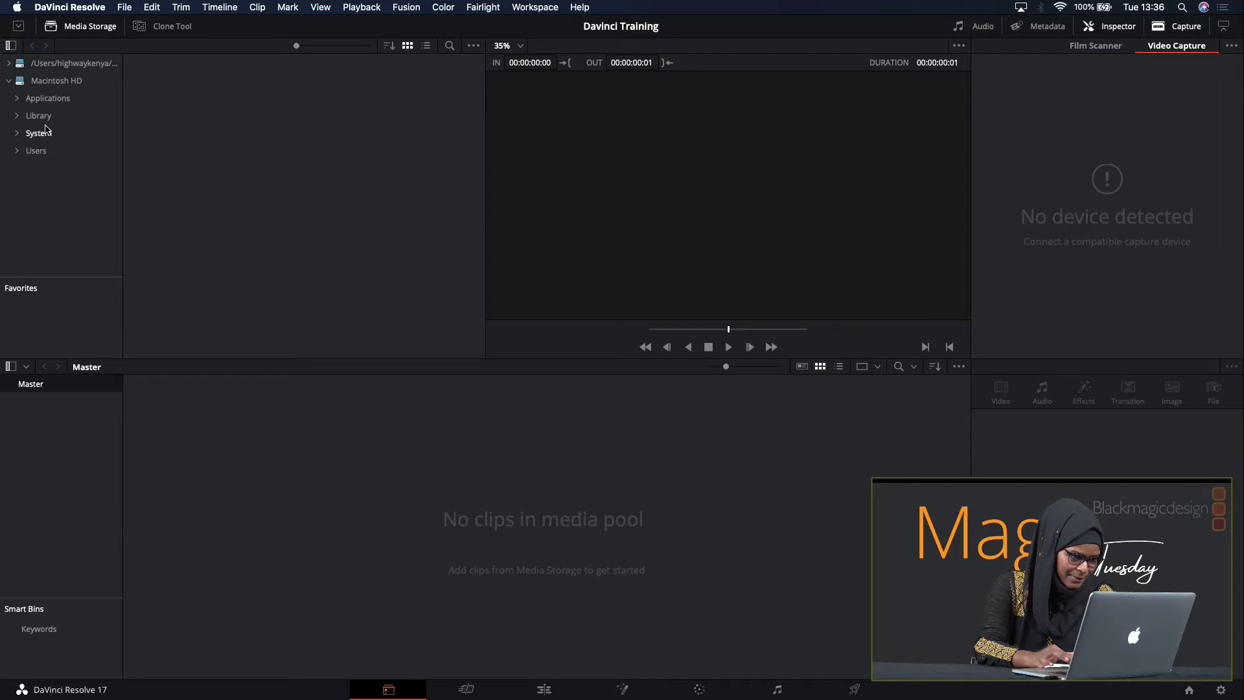
click(10, 85)
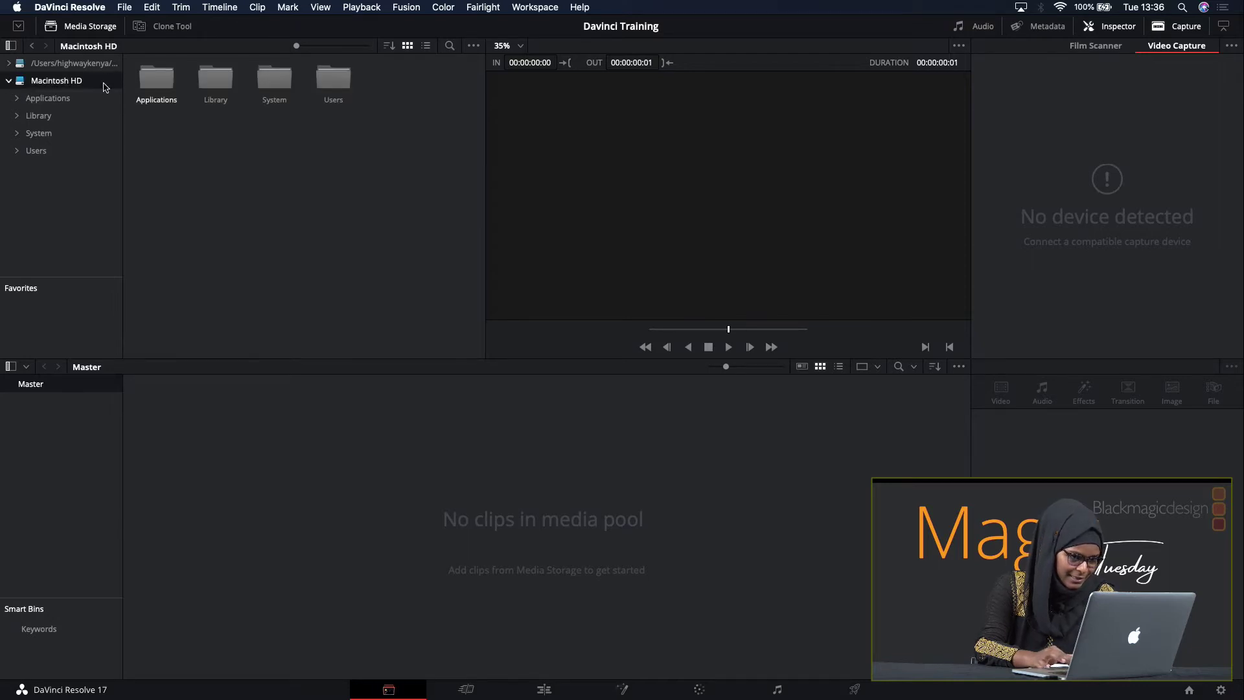
click(36, 153)
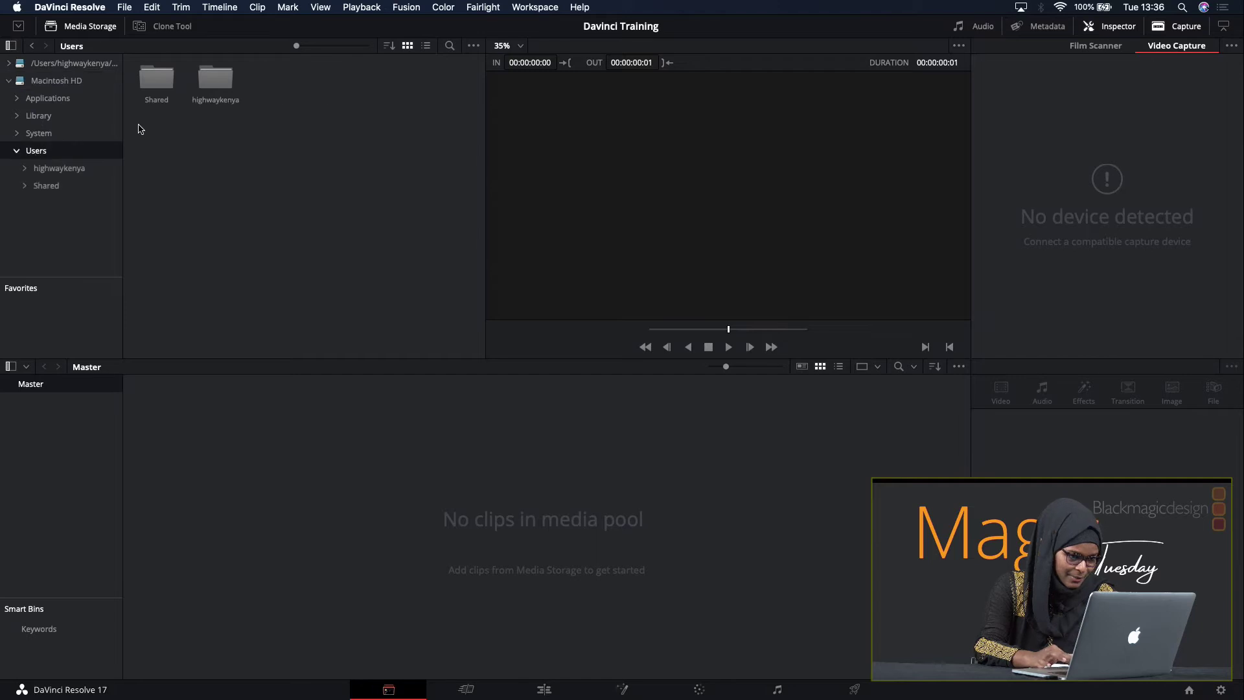
double_click(210, 86)
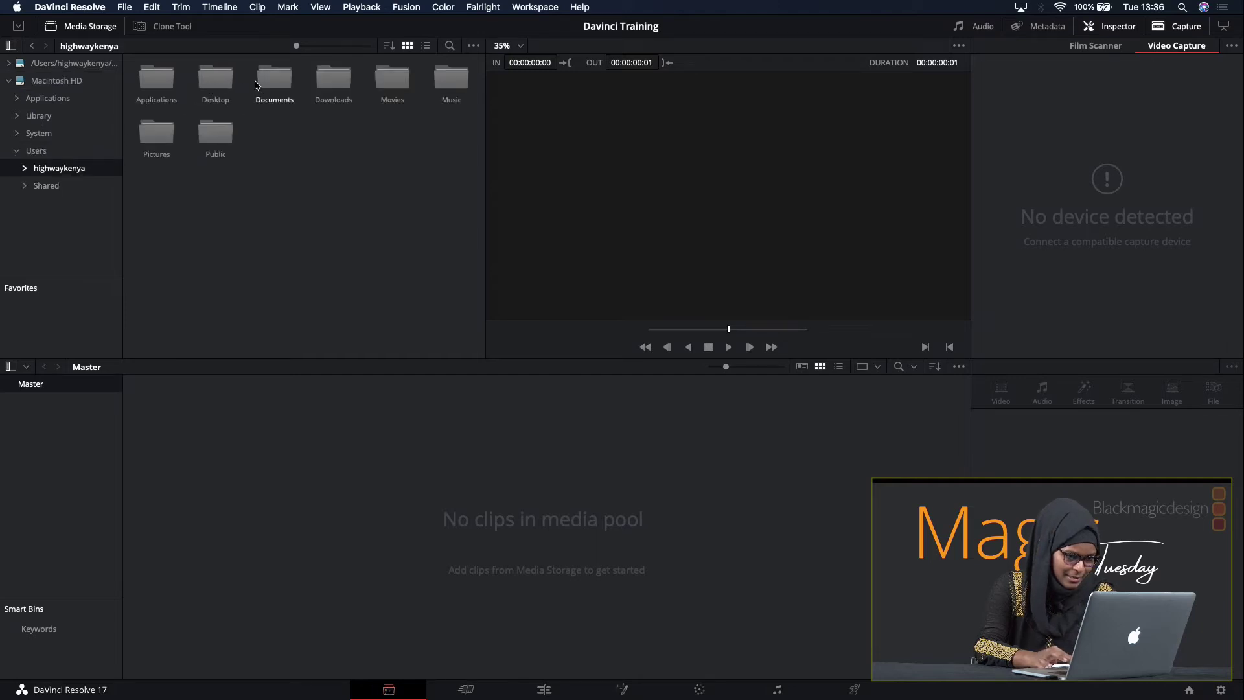
double_click(215, 80)
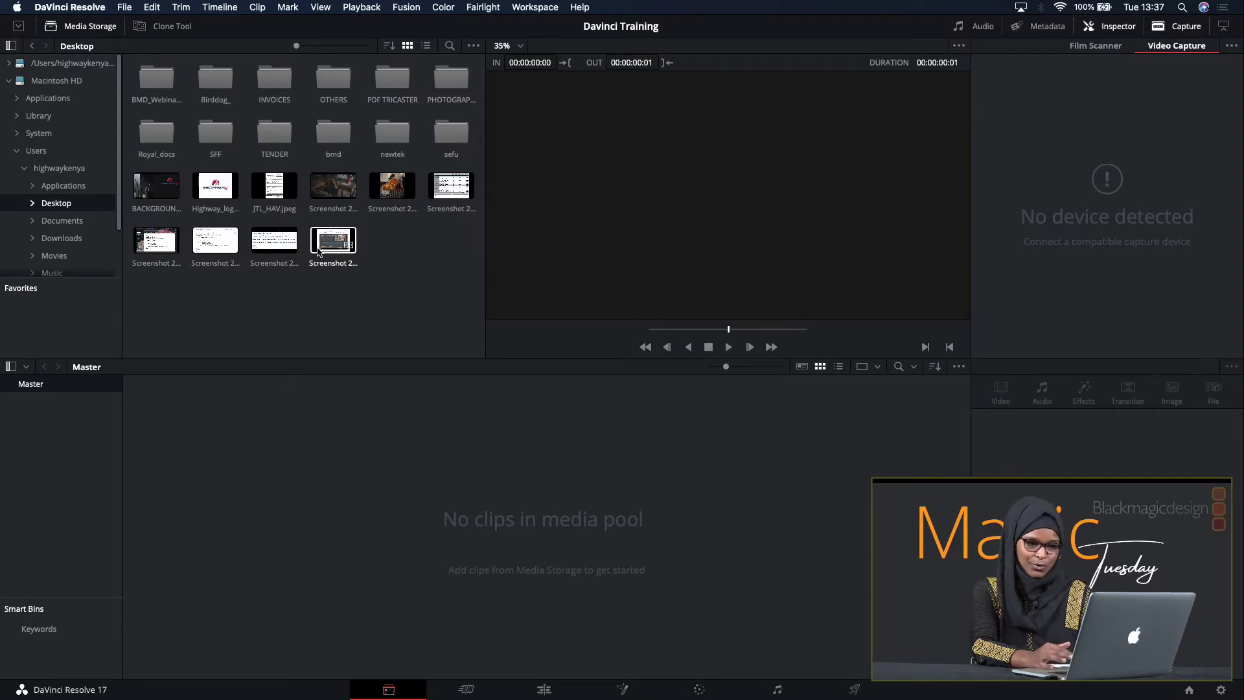
- Open the home folder's Downloads in Media Storage and locate the clips IMG_4698.MOV to IMG_4701.MOV
click(25, 98)
click(20, 83)
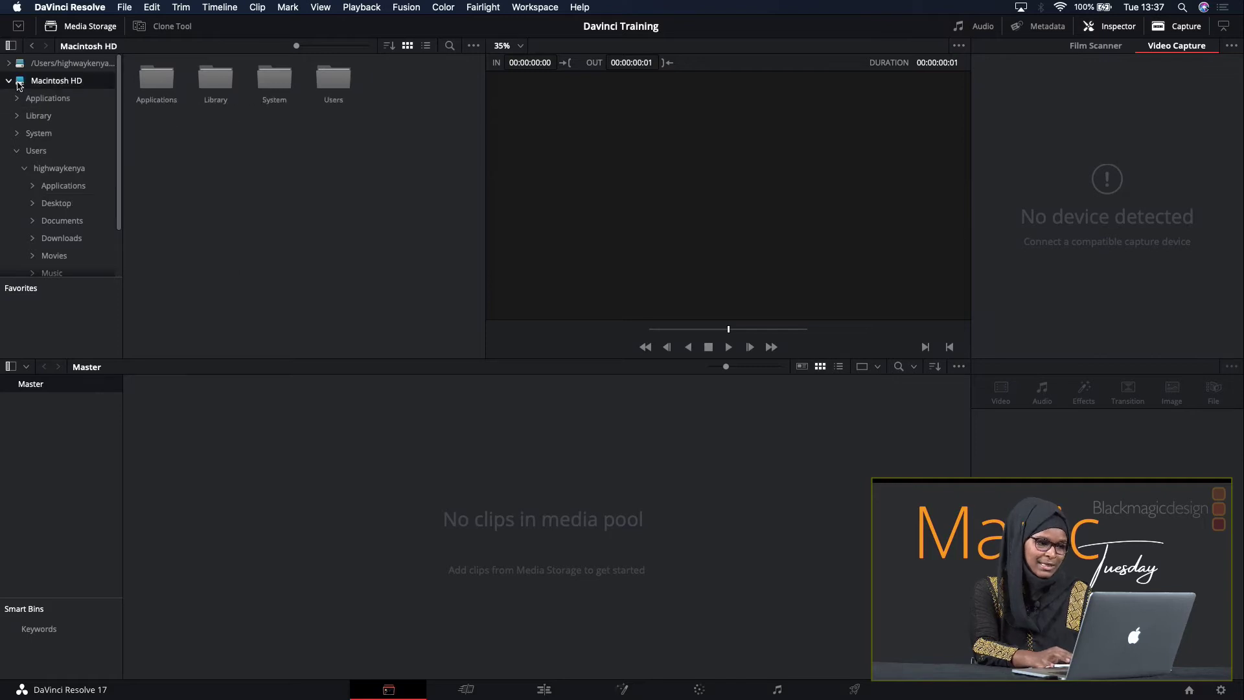
click(42, 239)
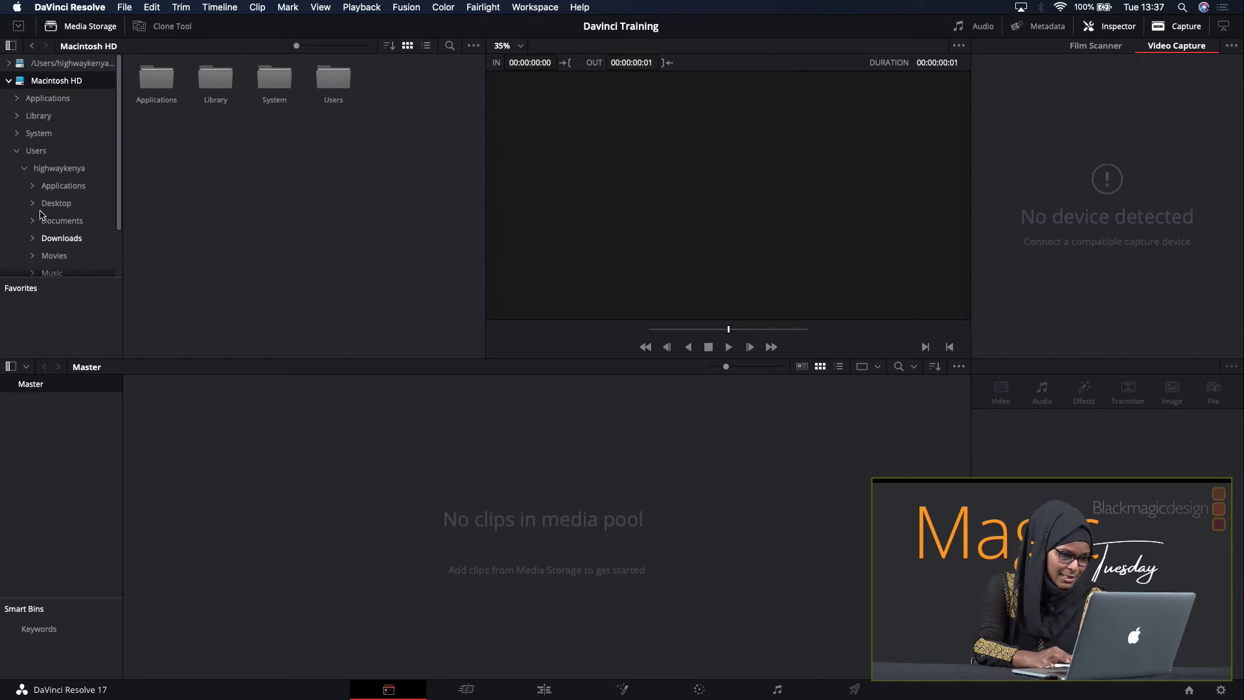
click(32, 203)
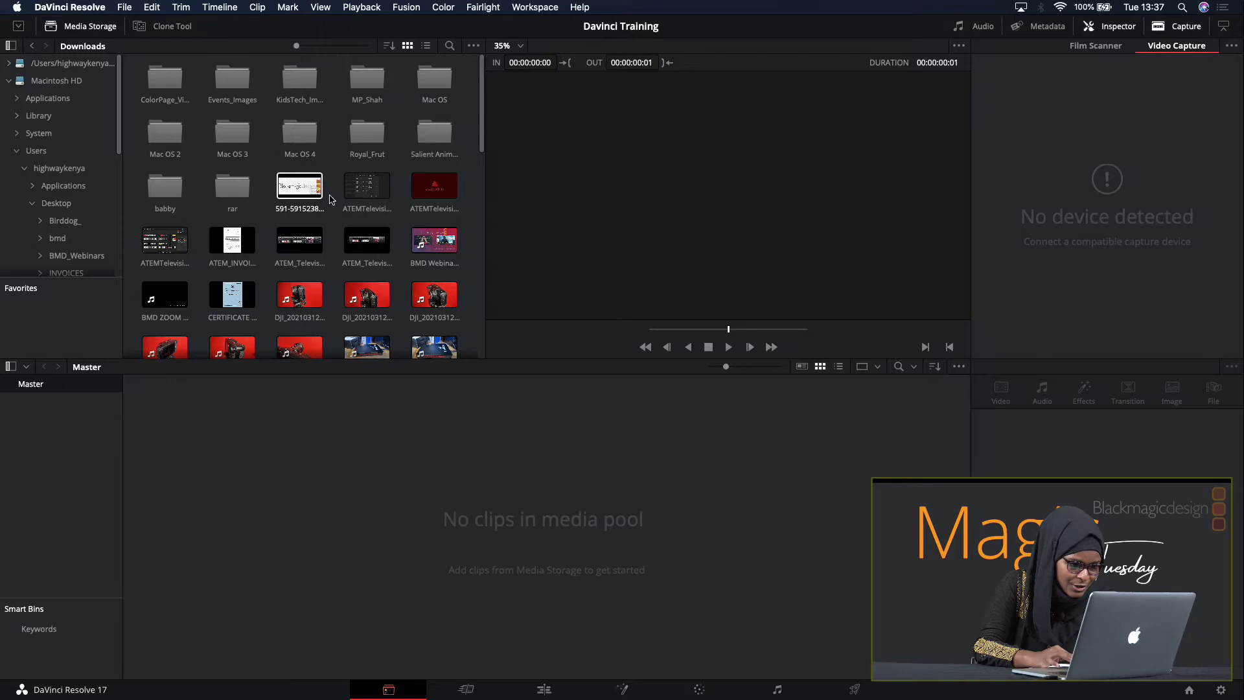
scroll(354, 247, down, 3)
scroll(353, 262, down, 1)
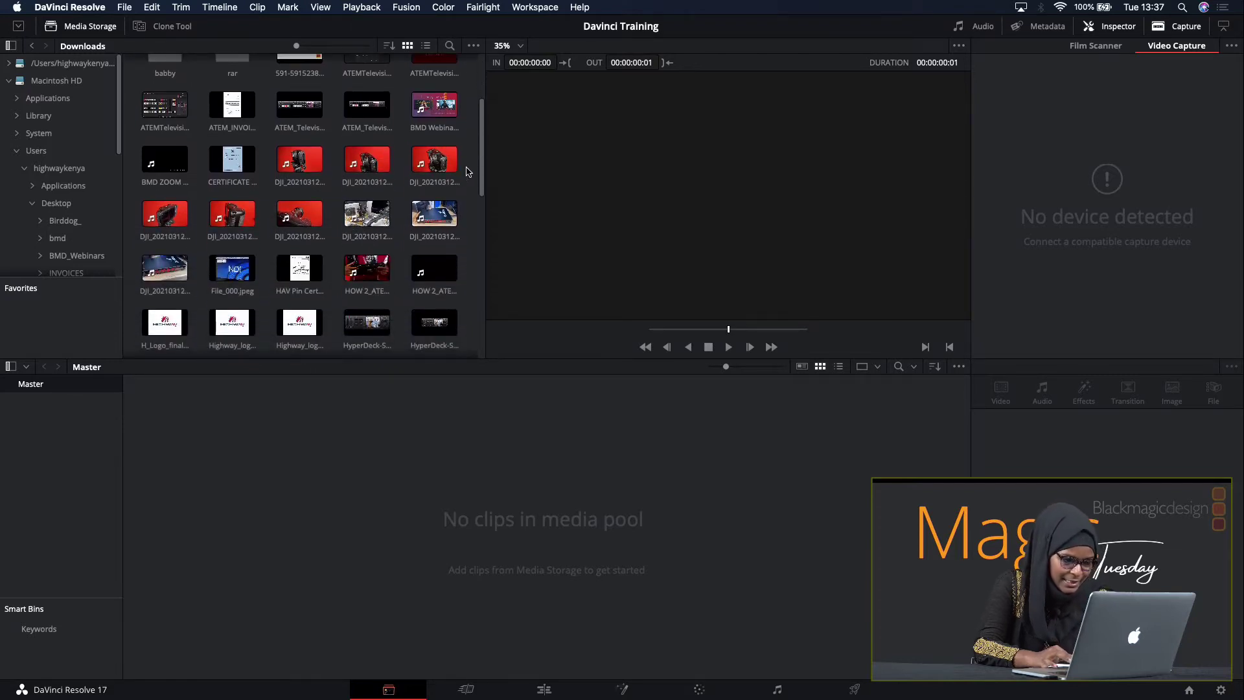
scroll(375, 244, down, 2)
scroll(375, 244, down, 10)
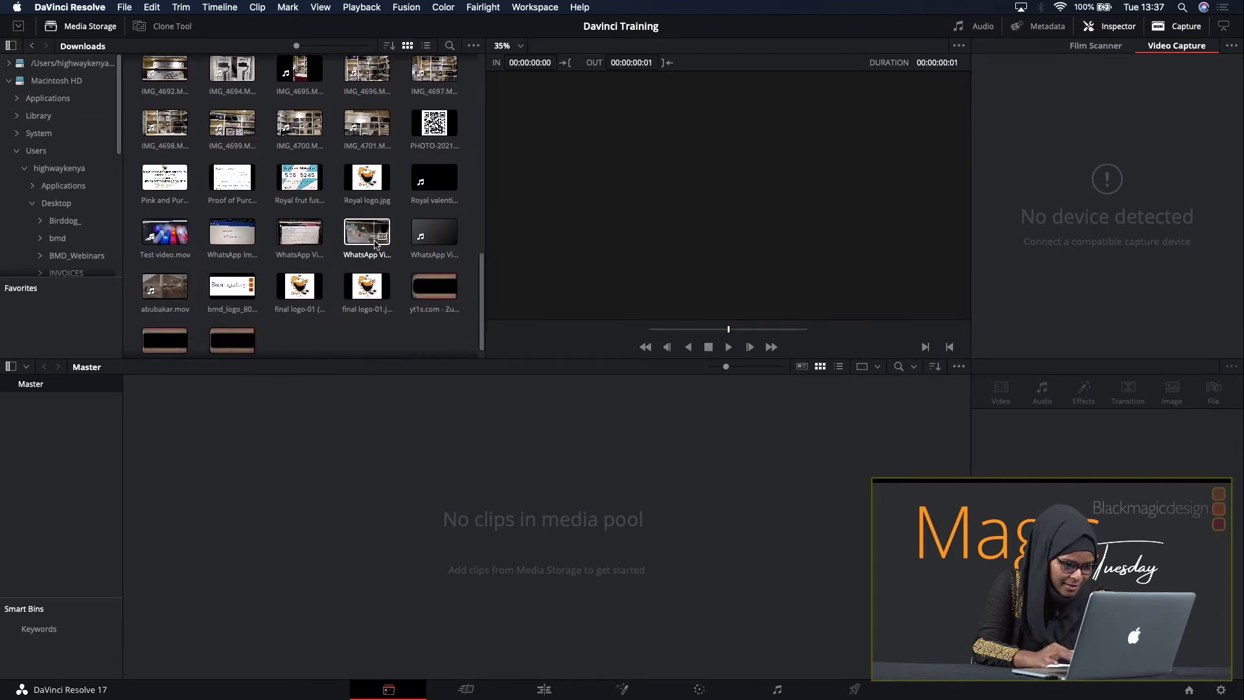
drag(395, 155, 167, 118)
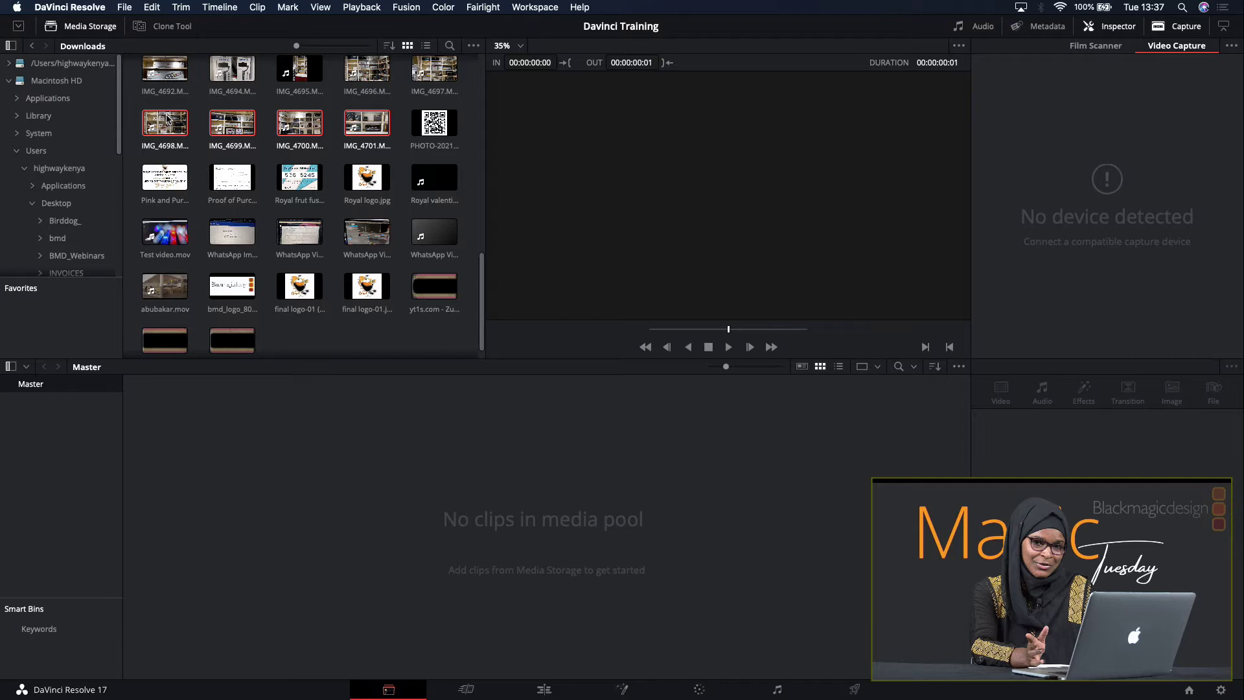
click(226, 123)
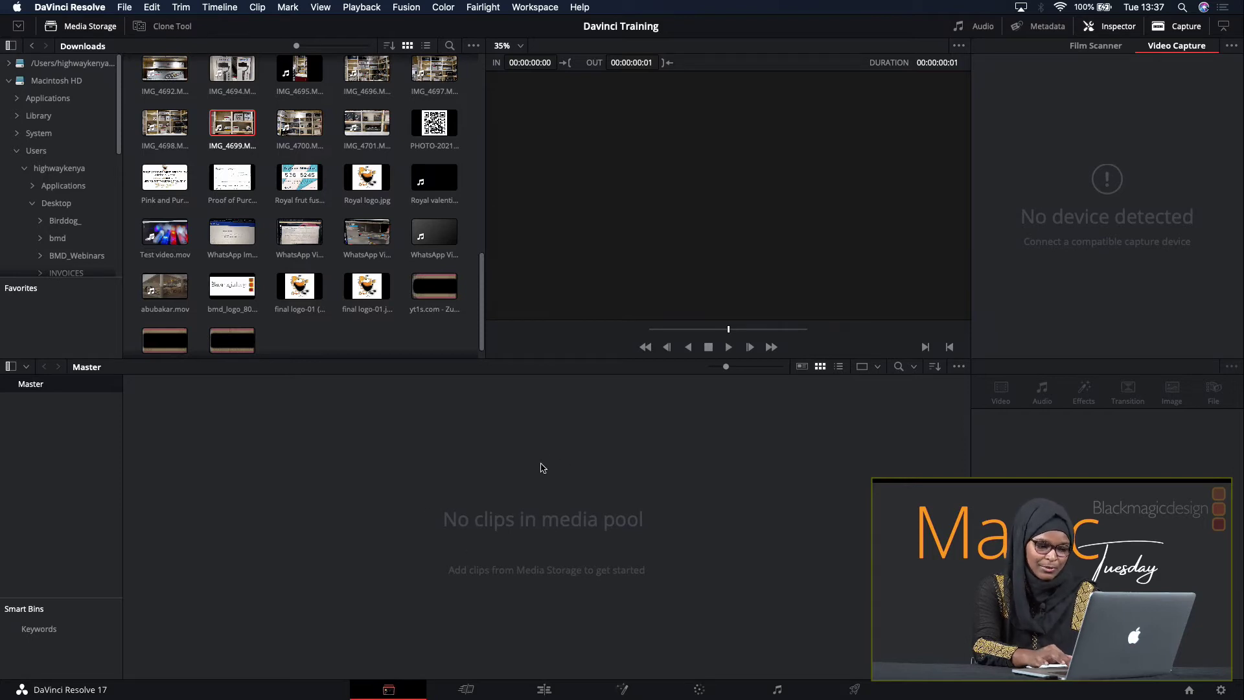
- View the Cut and Edit pages, and return to the Media page
click(466, 688)
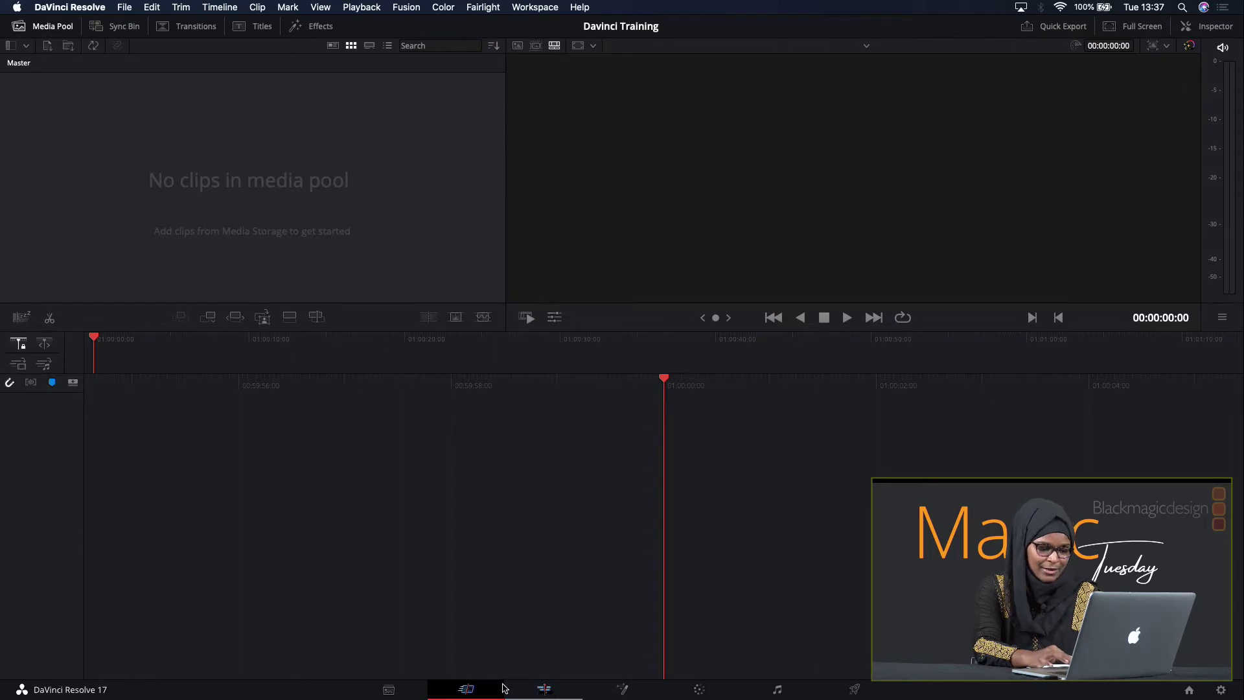
click(539, 692)
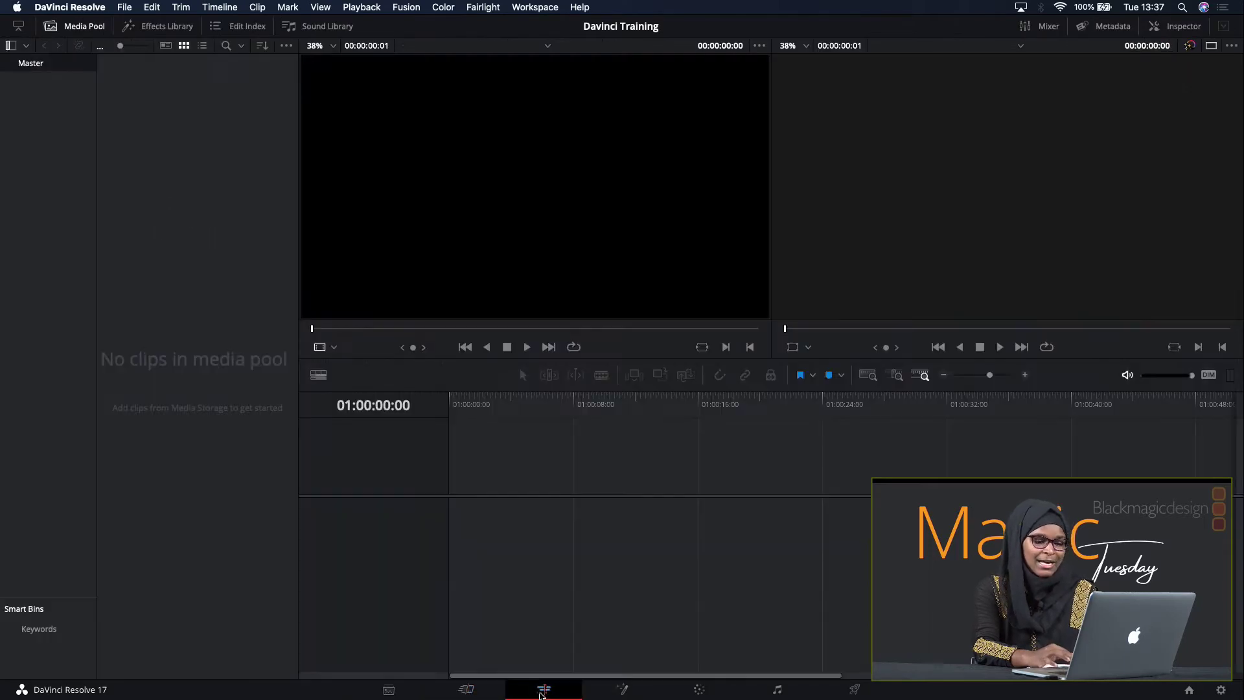
click(465, 689)
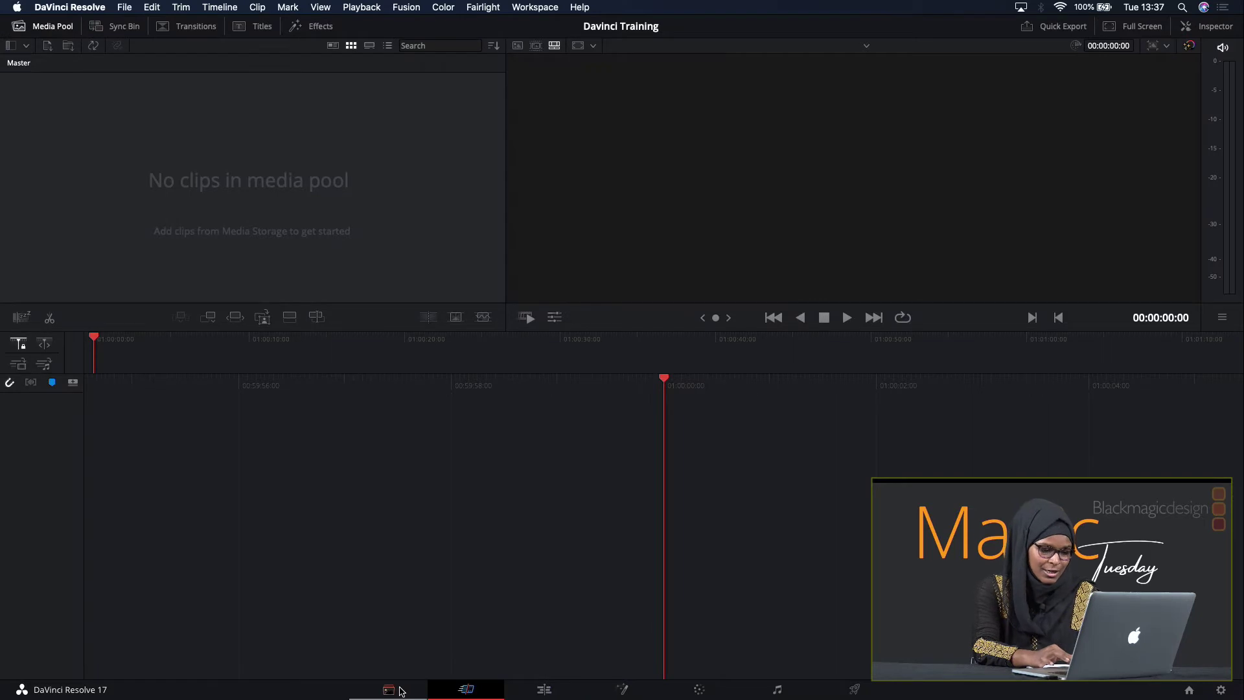
click(389, 689)
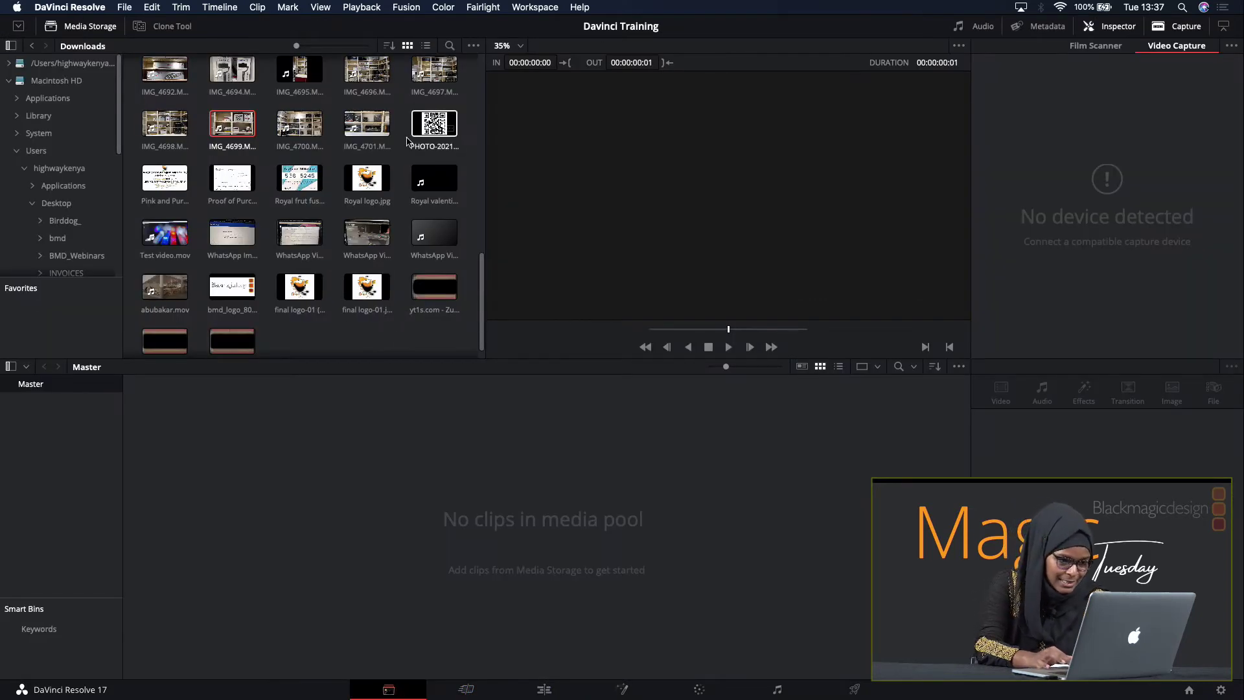
- Add the clips IMG_4698.MOV to IMG_4701.MOV to the Master bin, changing the project frame rate to match them
drag(394, 159, 381, 437)
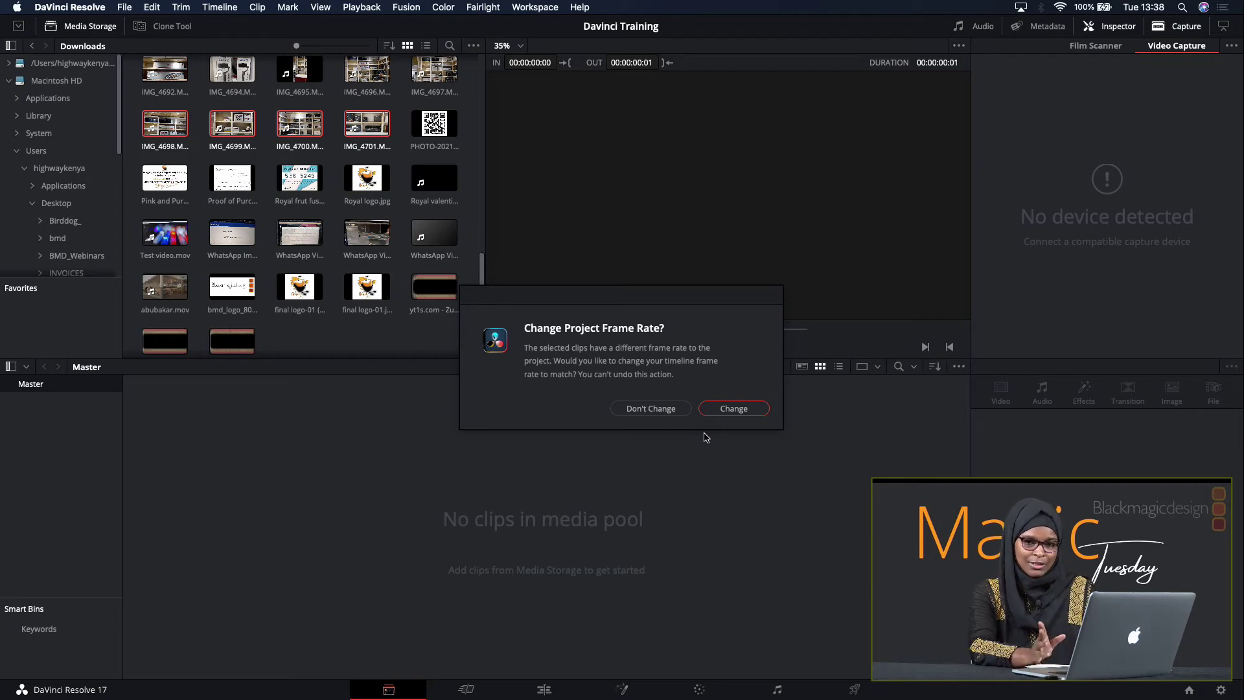
click(745, 412)
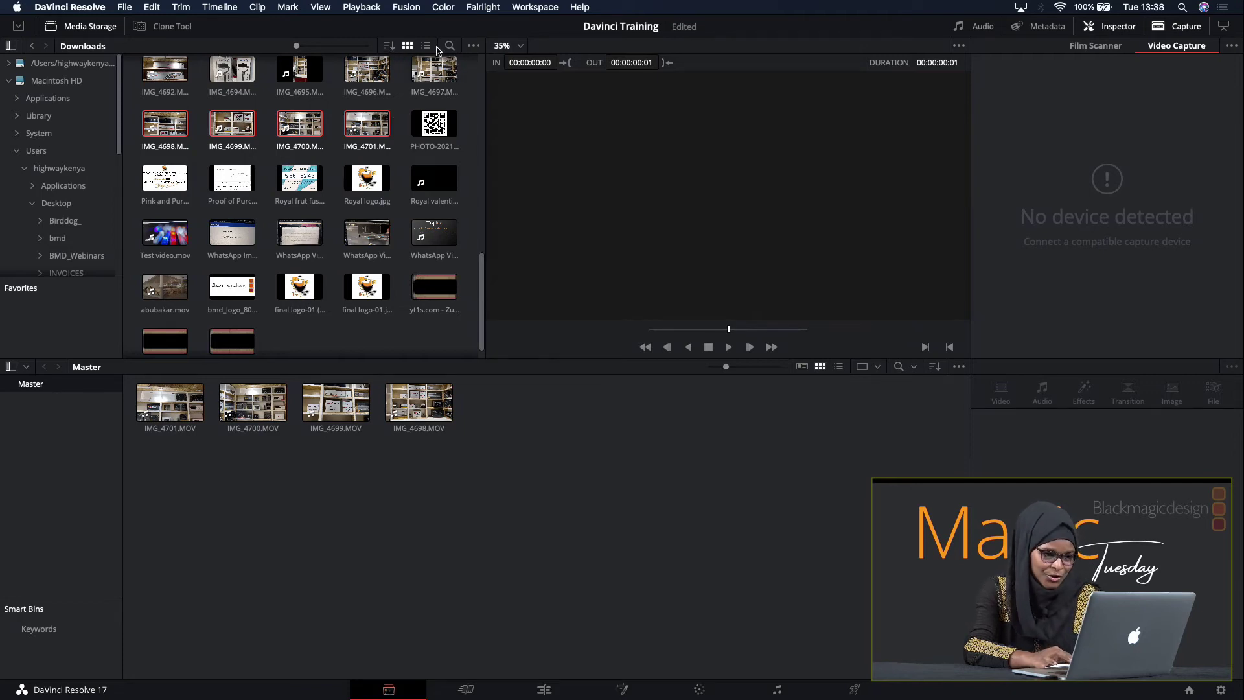
- Switch the Downloads folder in Media Storage to list view and look through the clips' timecode, frame and resolution columns
scroll(344, 206, up, 10)
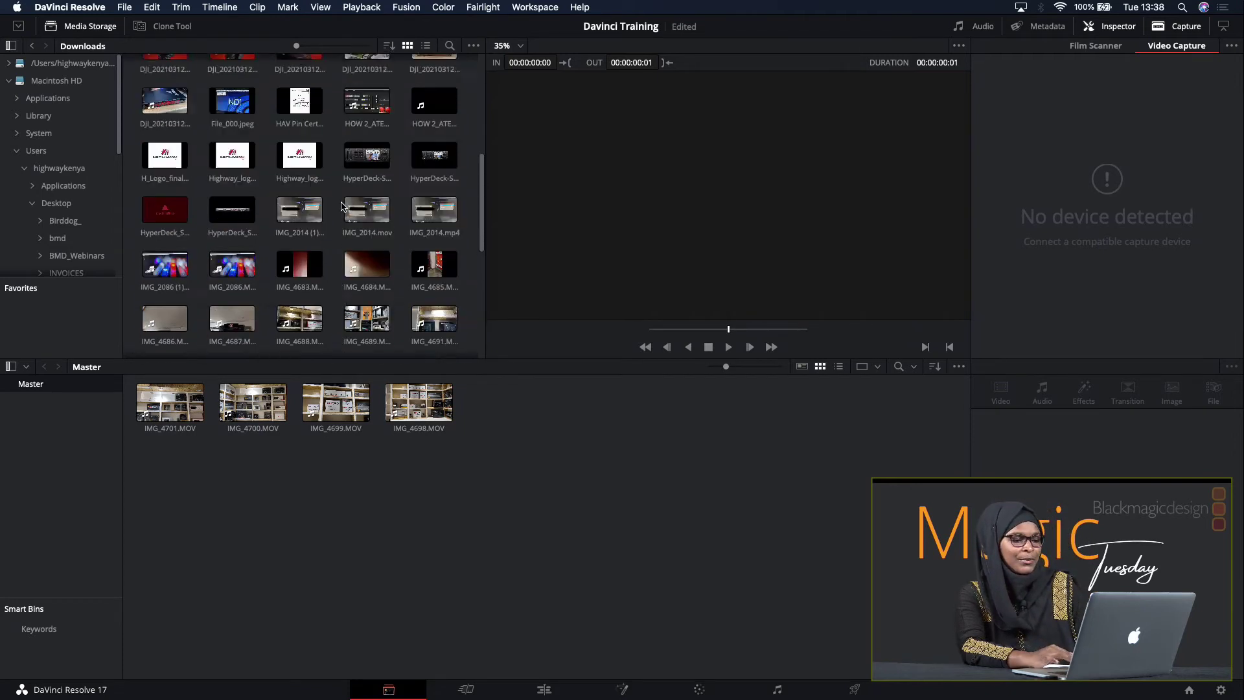
scroll(344, 206, down, 10)
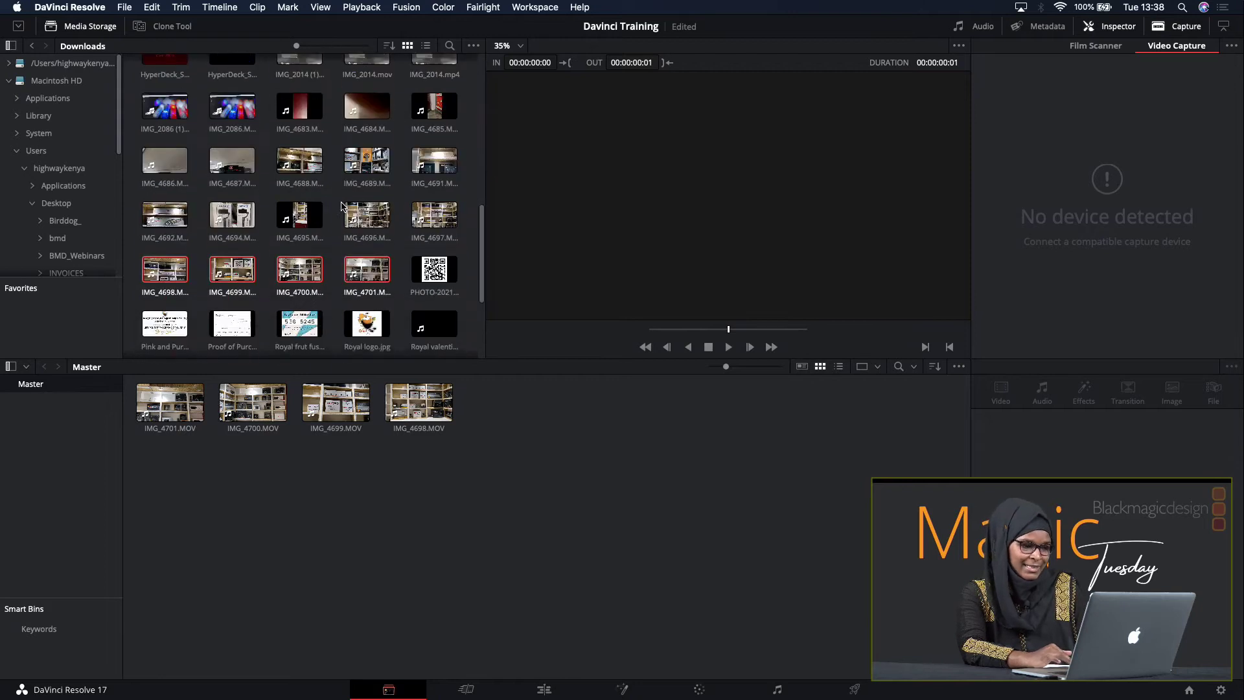
scroll(344, 206, up, 5)
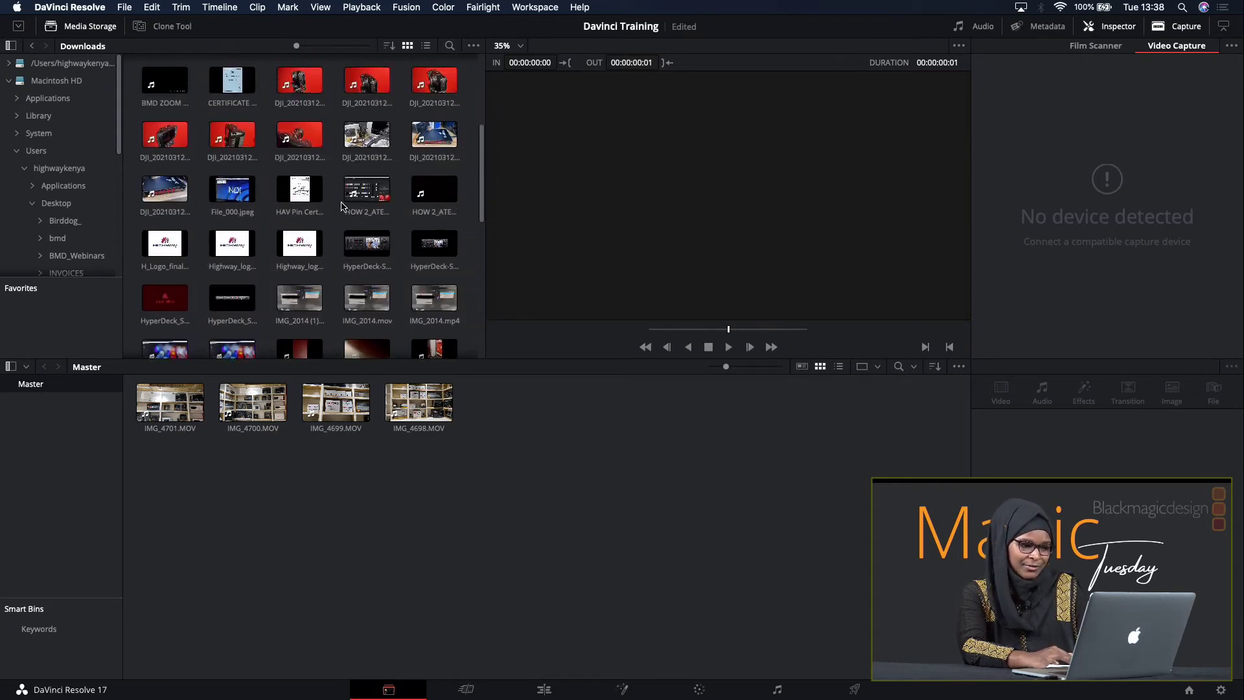
scroll(341, 206, up, 5)
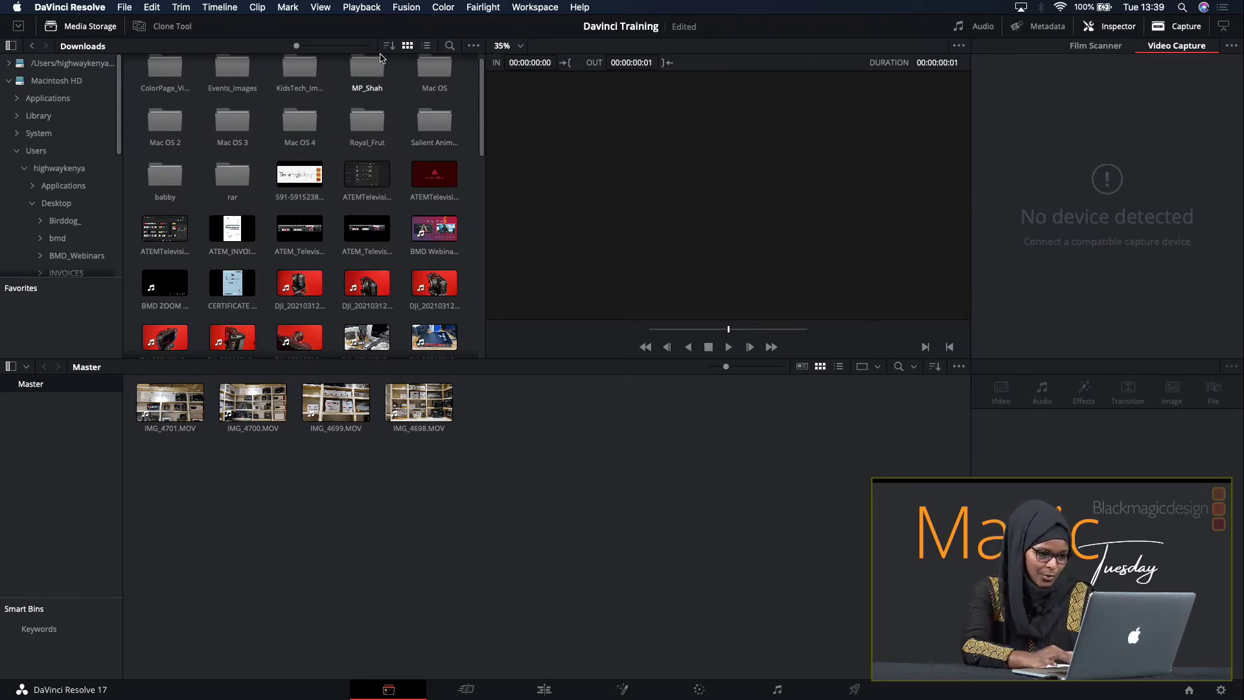
click(426, 47)
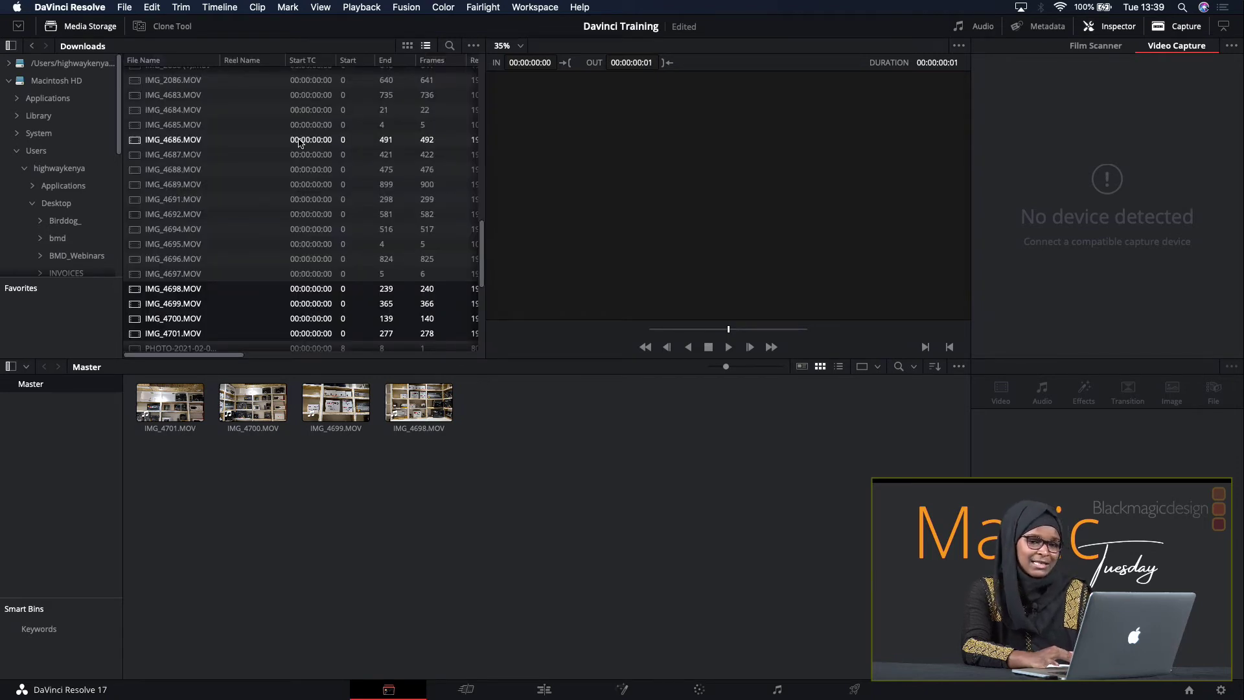
scroll(299, 143, up, 10)
scroll(299, 142, right, 3)
scroll(299, 142, left, 3)
scroll(299, 142, up, 5)
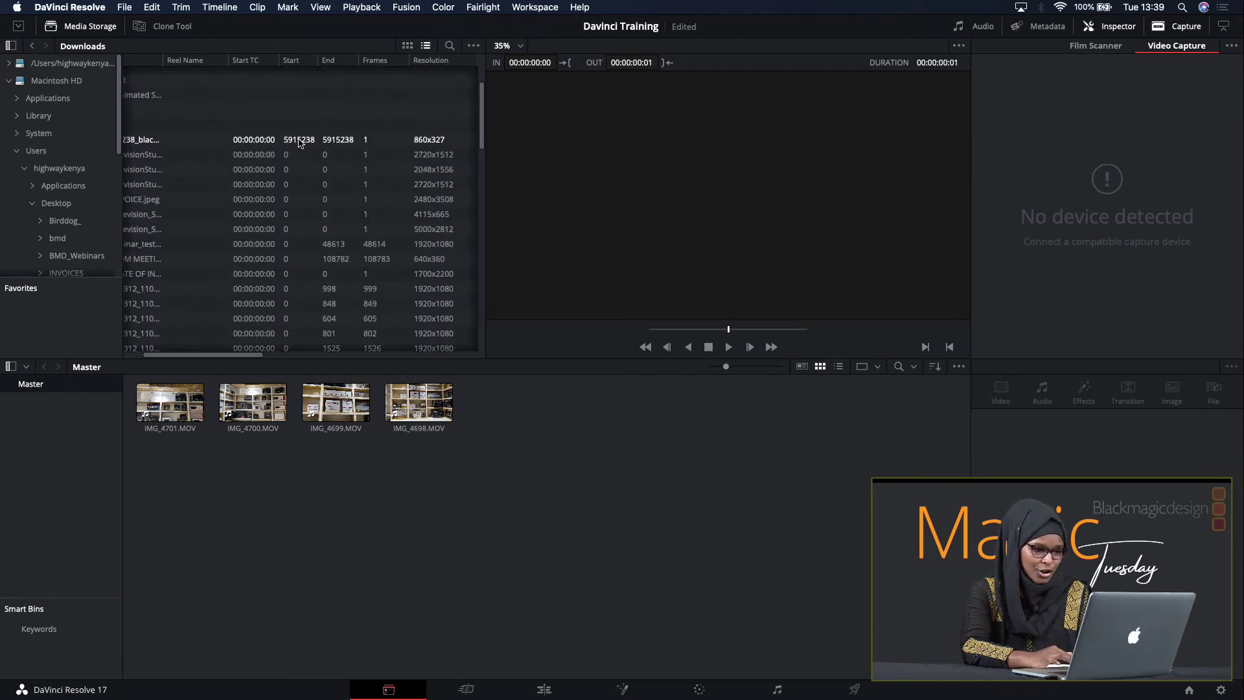
scroll(299, 142, down, 1)
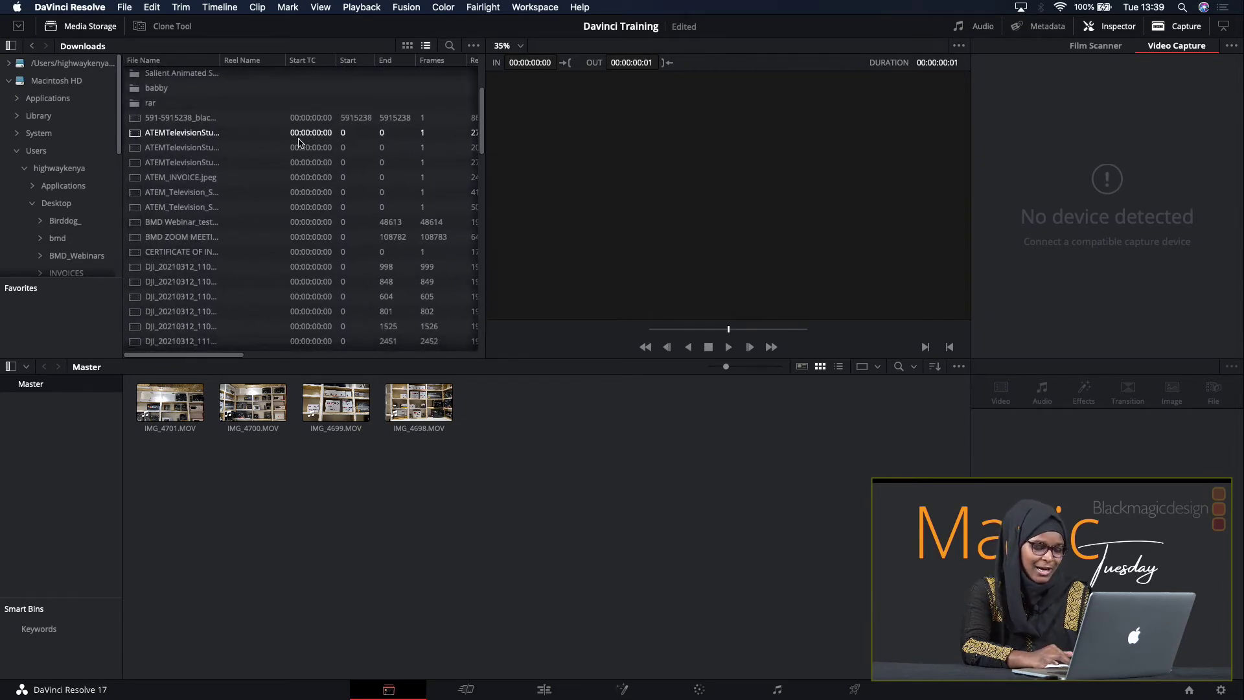
- Look through the rest of the Downloads list in Media Storage and switch it back to thumbnail view
scroll(299, 143, down, 15)
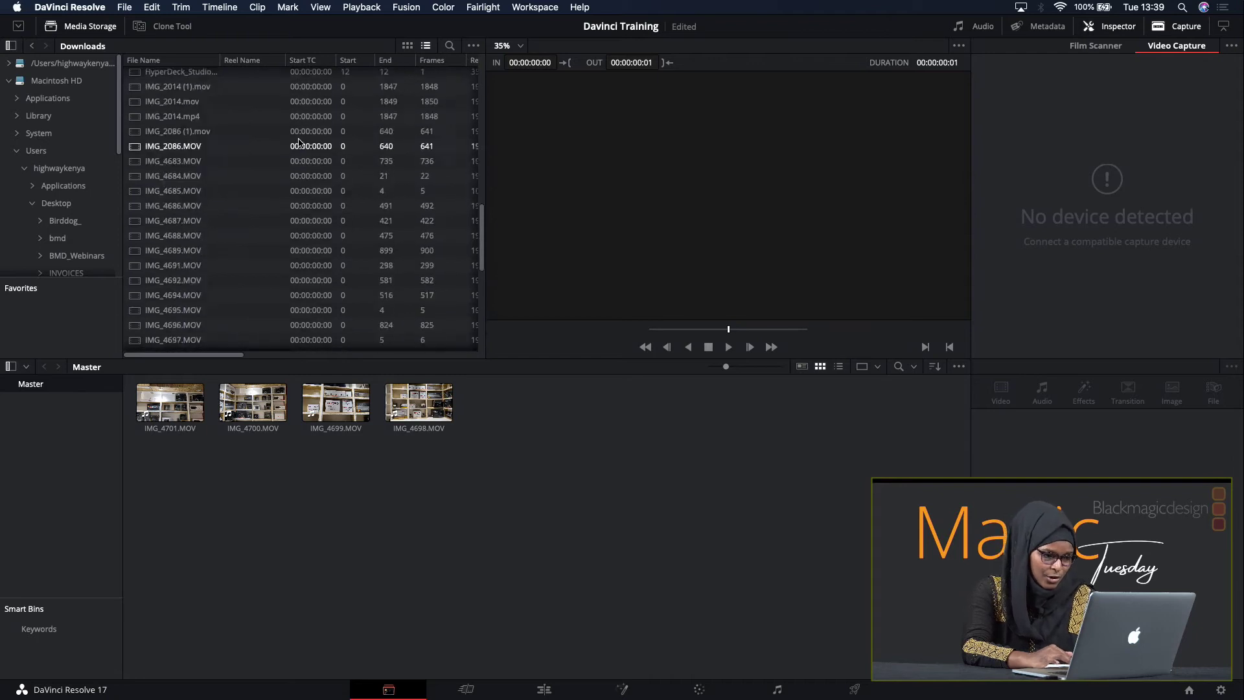
scroll(299, 142, down, 3)
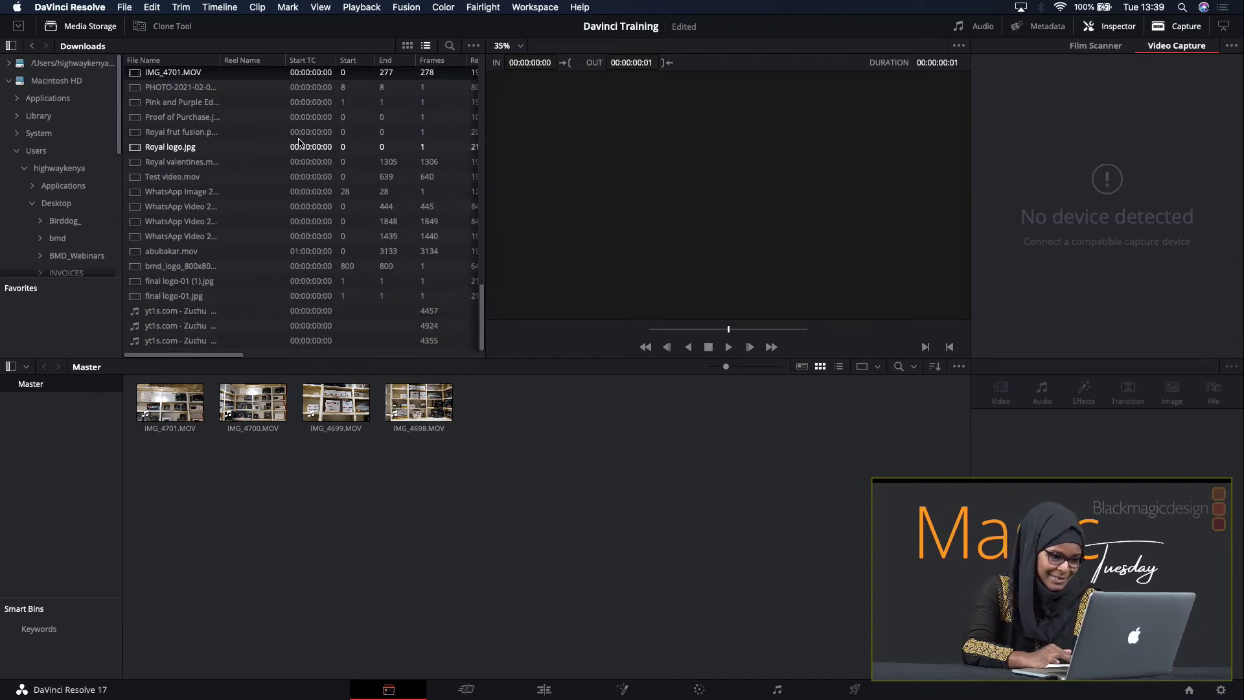
click(407, 46)
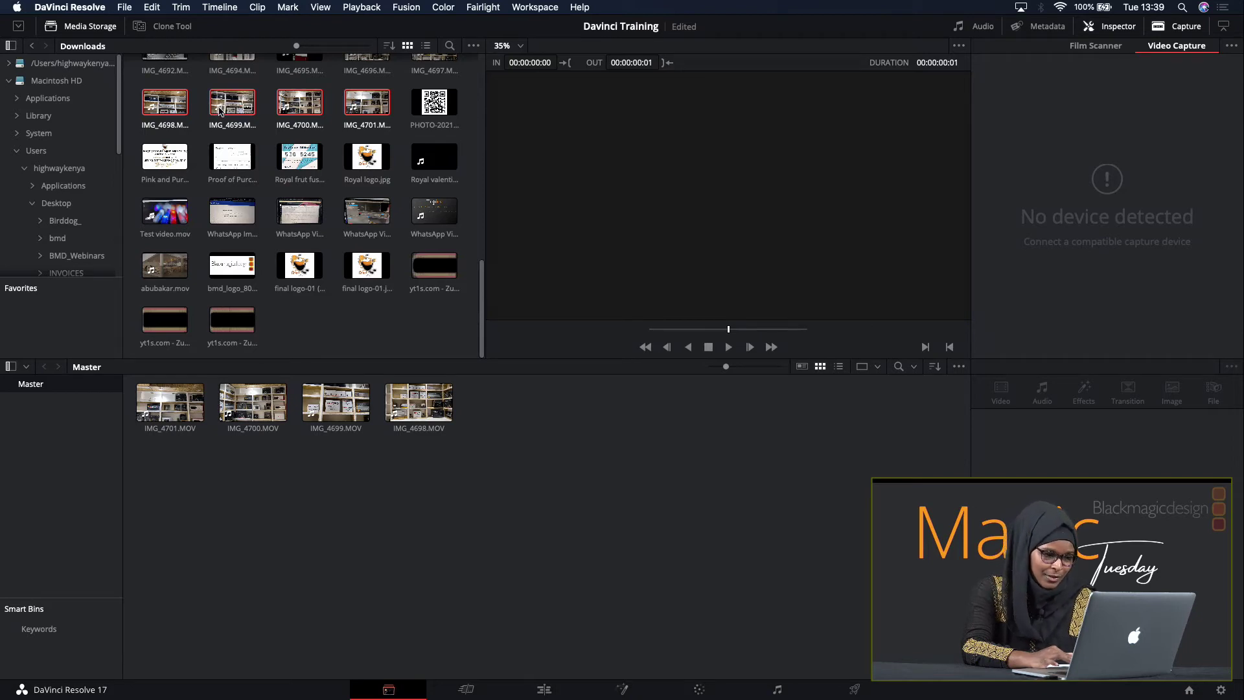
- Try to load IMG_4700.MOV from the Master bin into the viewer and check the viewer's options
click(282, 400)
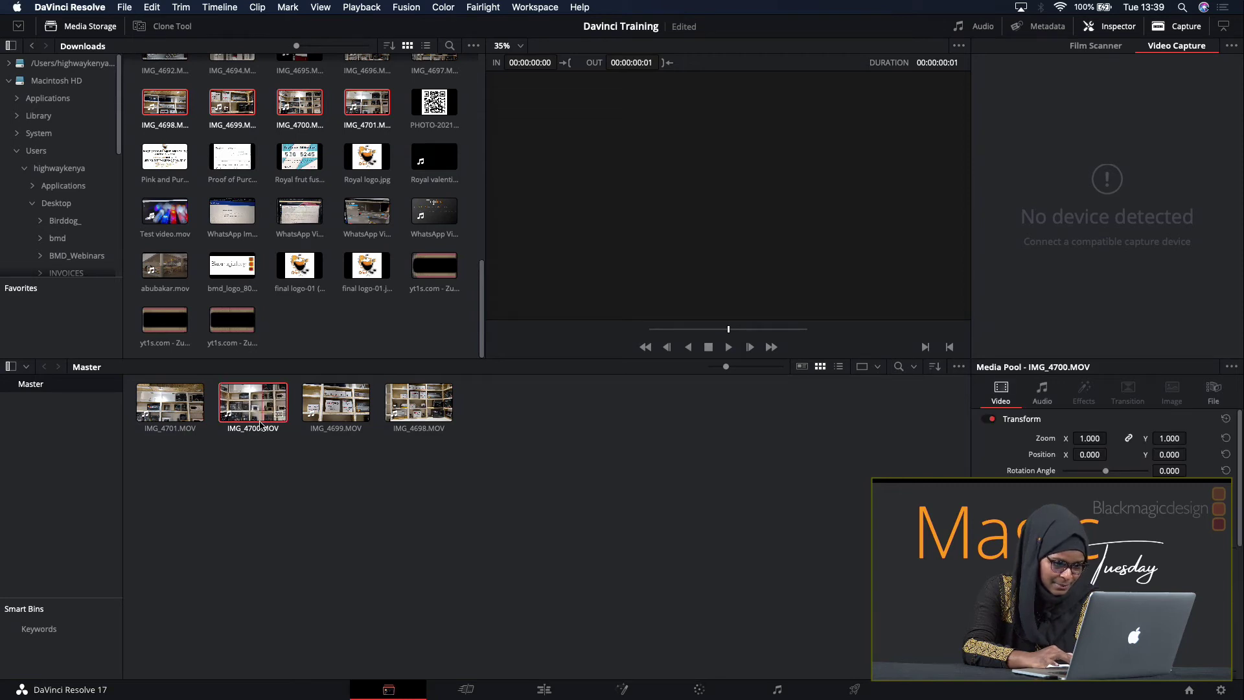
drag(261, 420, 575, 175)
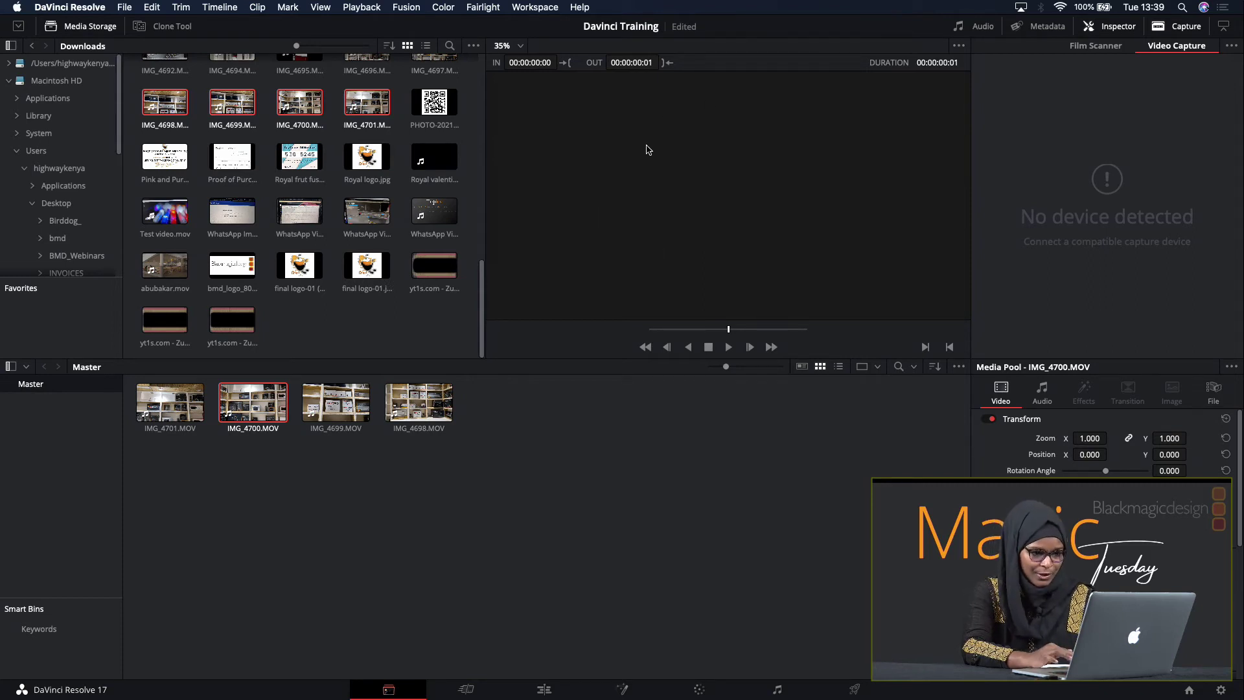
click(959, 47)
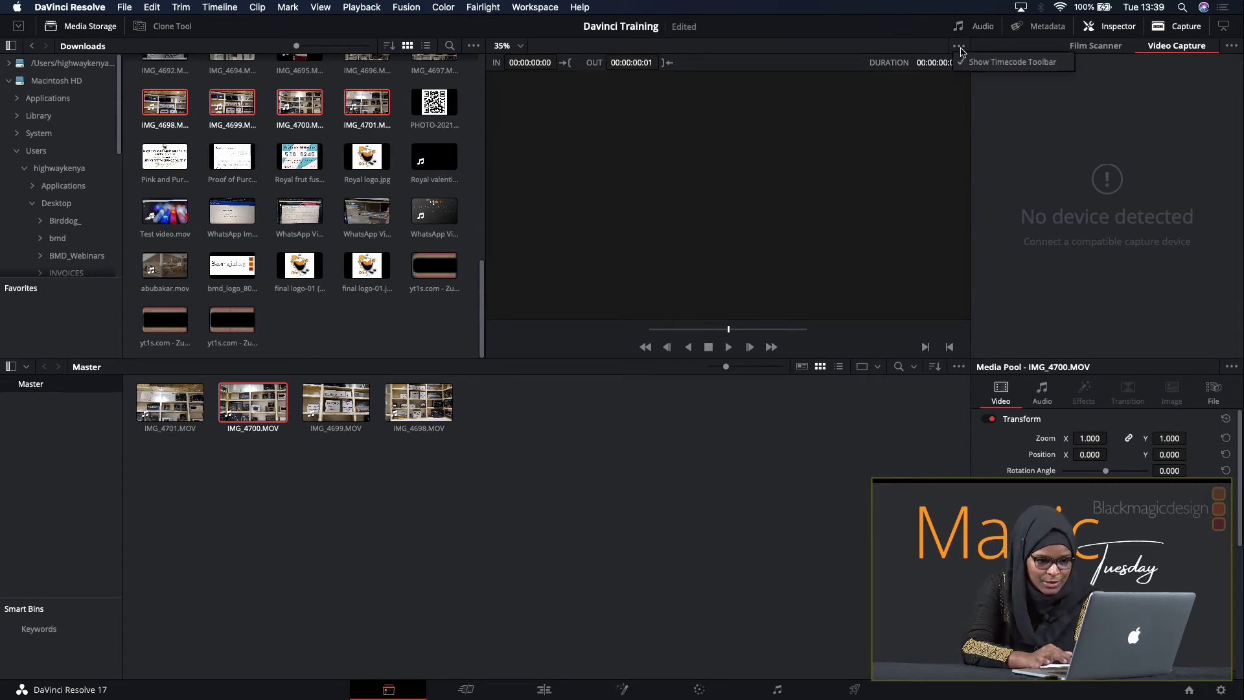
click(960, 49)
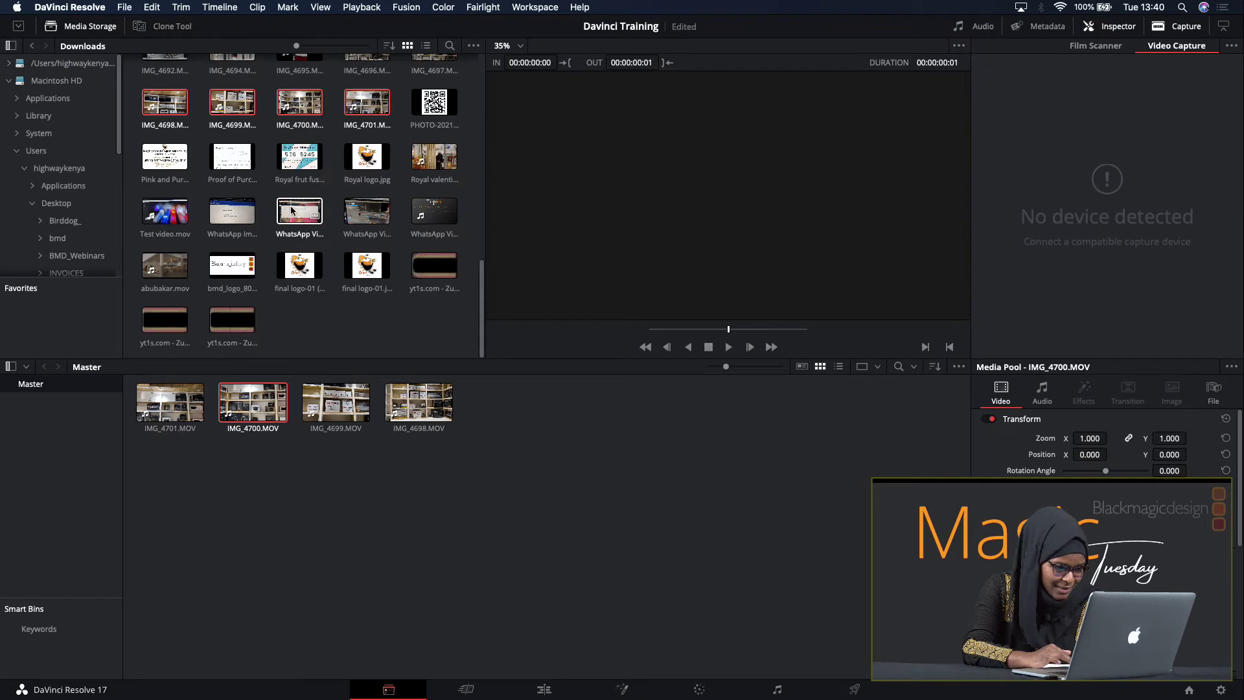
- Add DJI_20210312_110338_779_video.MP4 and BMD Webinar_test1.mp4 from Downloads to the Master bin
drag(484, 316, 486, 169)
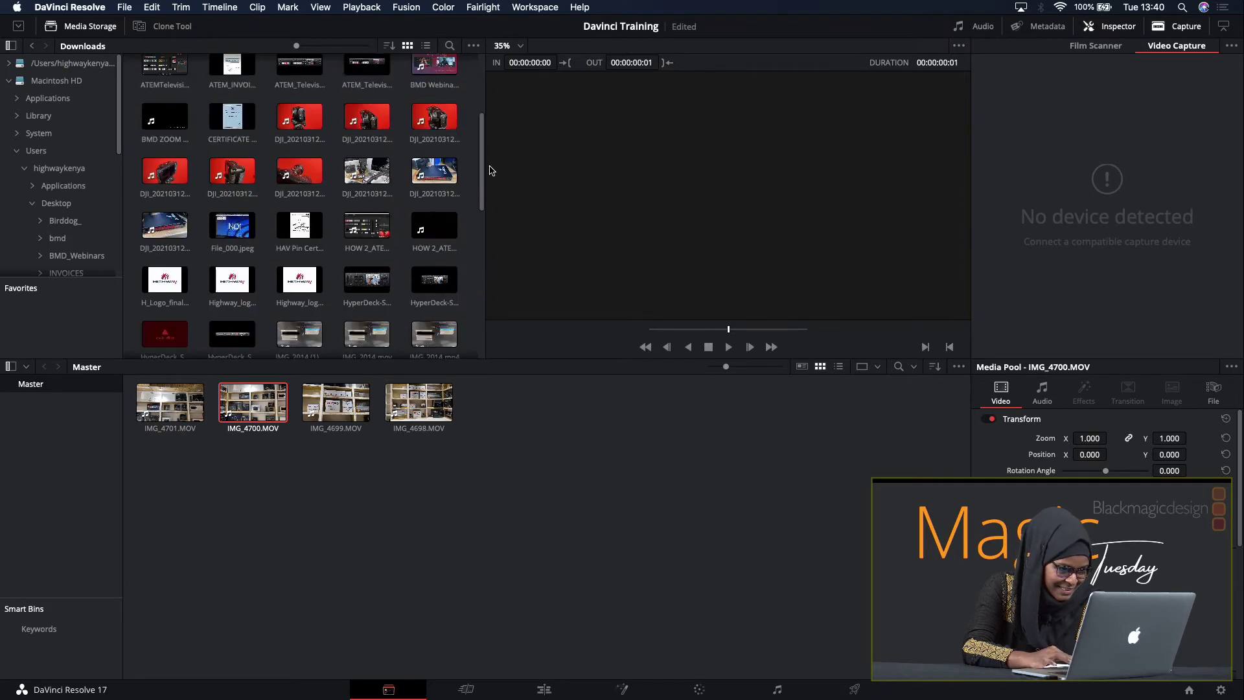
drag(301, 118, 380, 522)
click(498, 416)
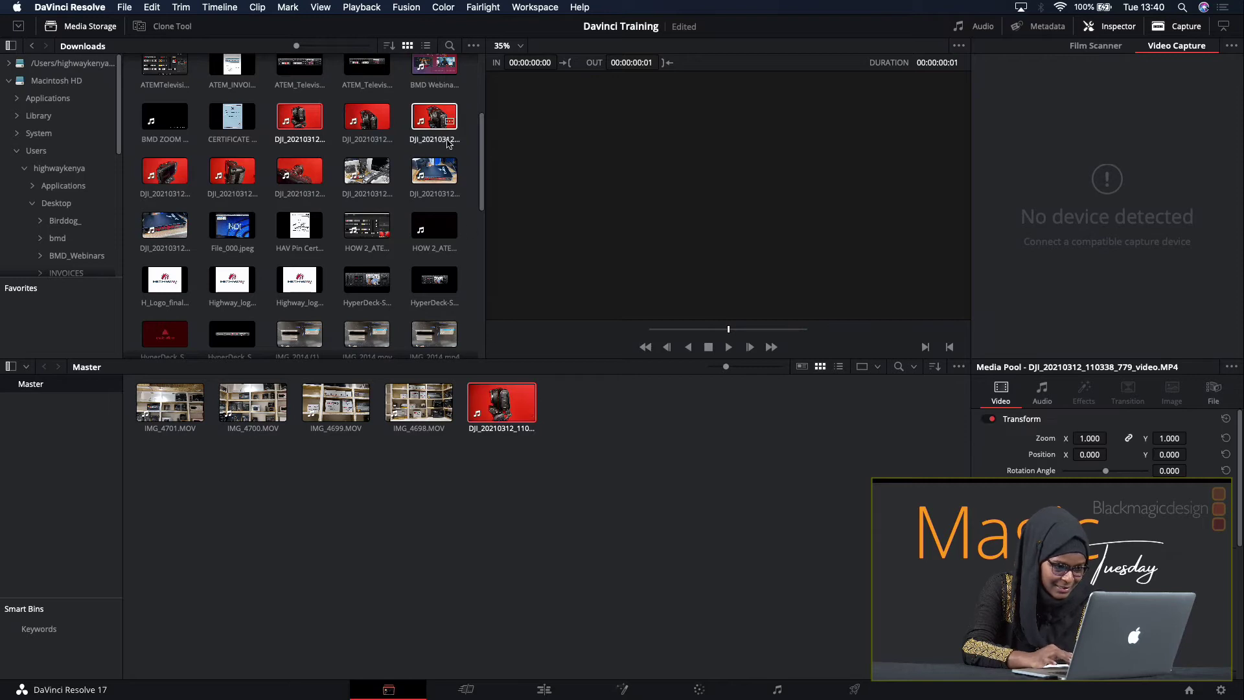
click(431, 72)
drag(432, 72, 586, 405)
click(595, 406)
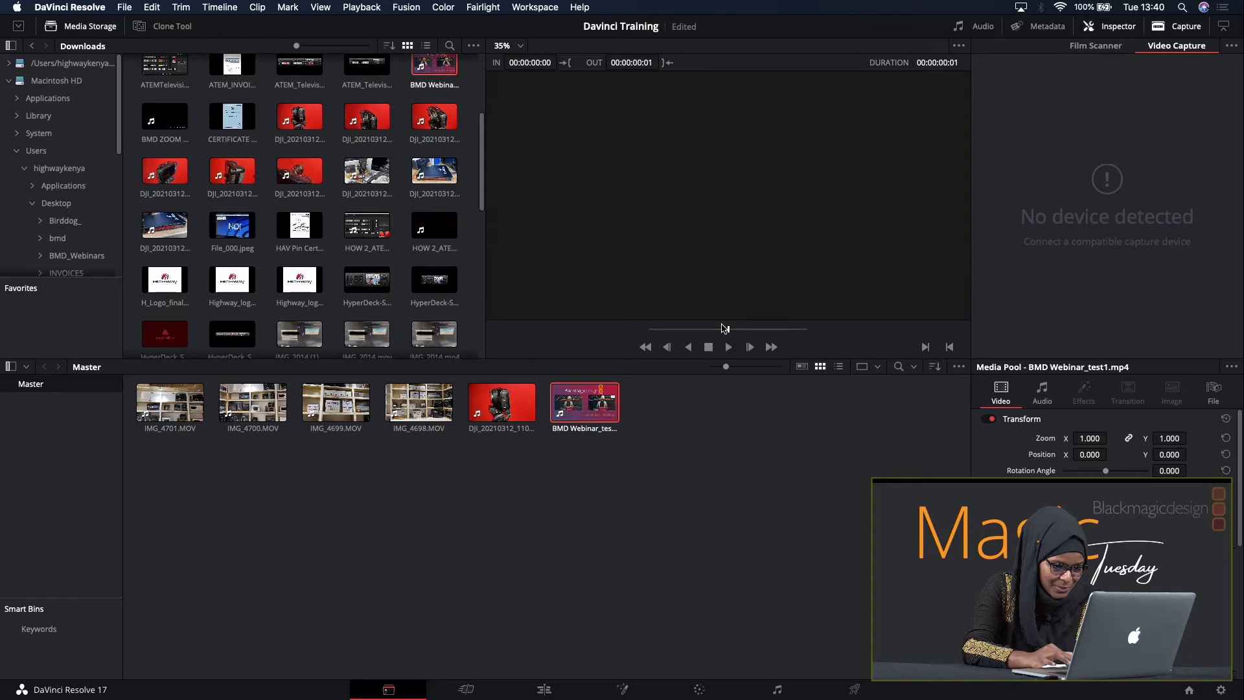
- Try scrubbing in the viewer and reset the UI layout
drag(730, 338, 705, 336)
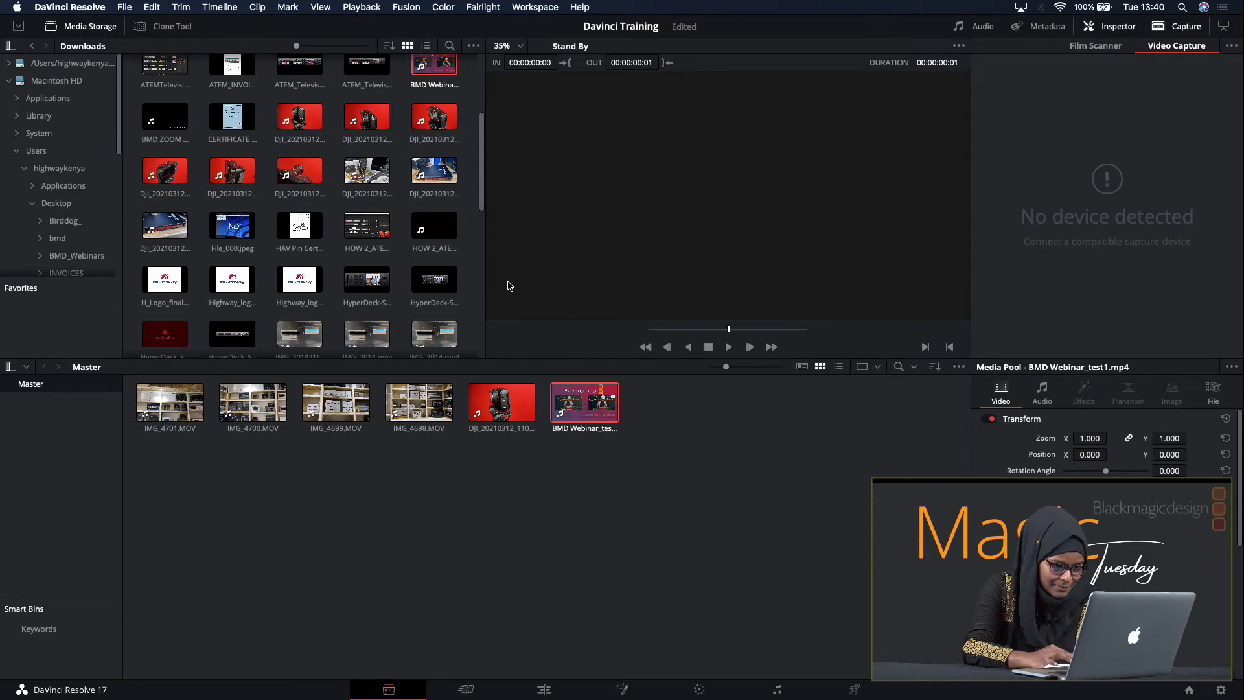
click(527, 8)
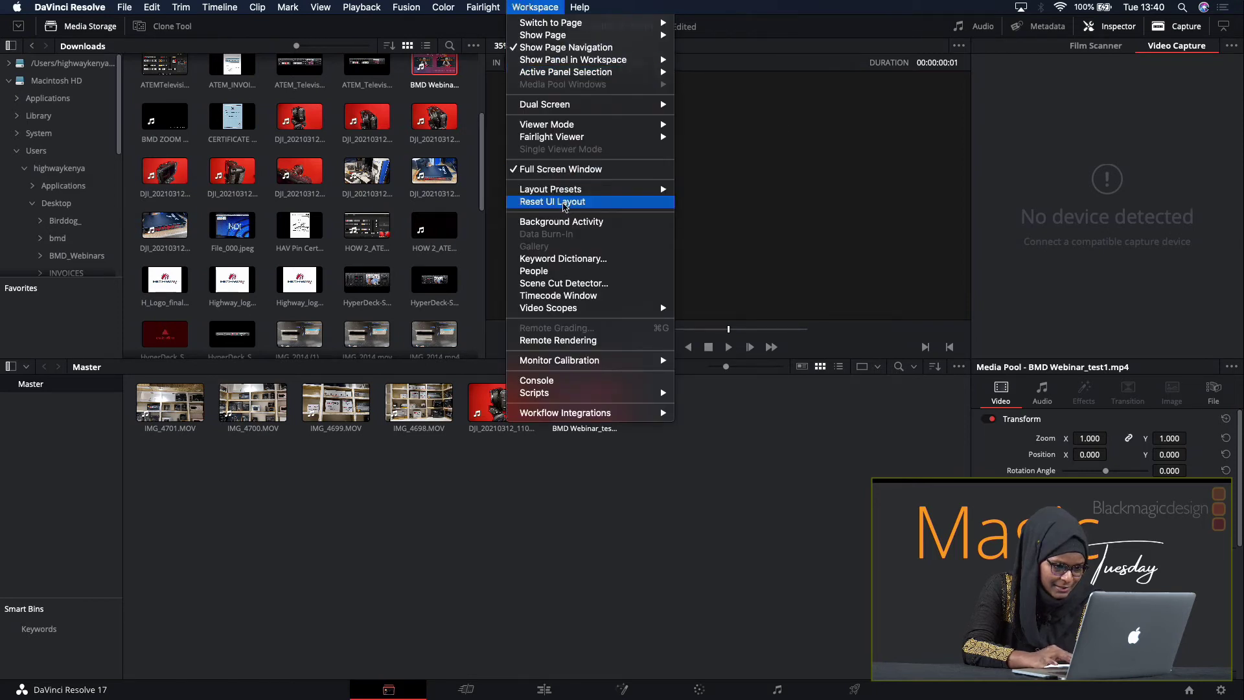
click(552, 201)
- Check the metadata of IMG_4701.MOV, IMG_4700.MOV, the DJI clip and BMD Webinar_test1.mp4 in the Master bin
click(546, 382)
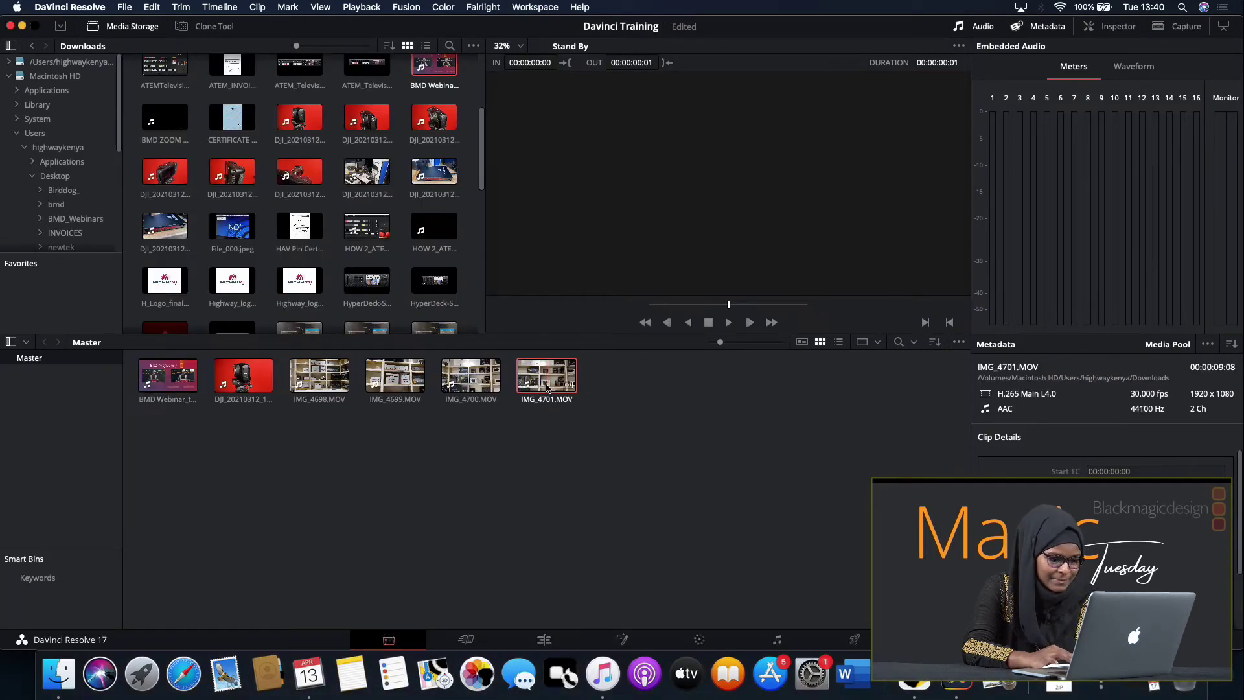
click(471, 376)
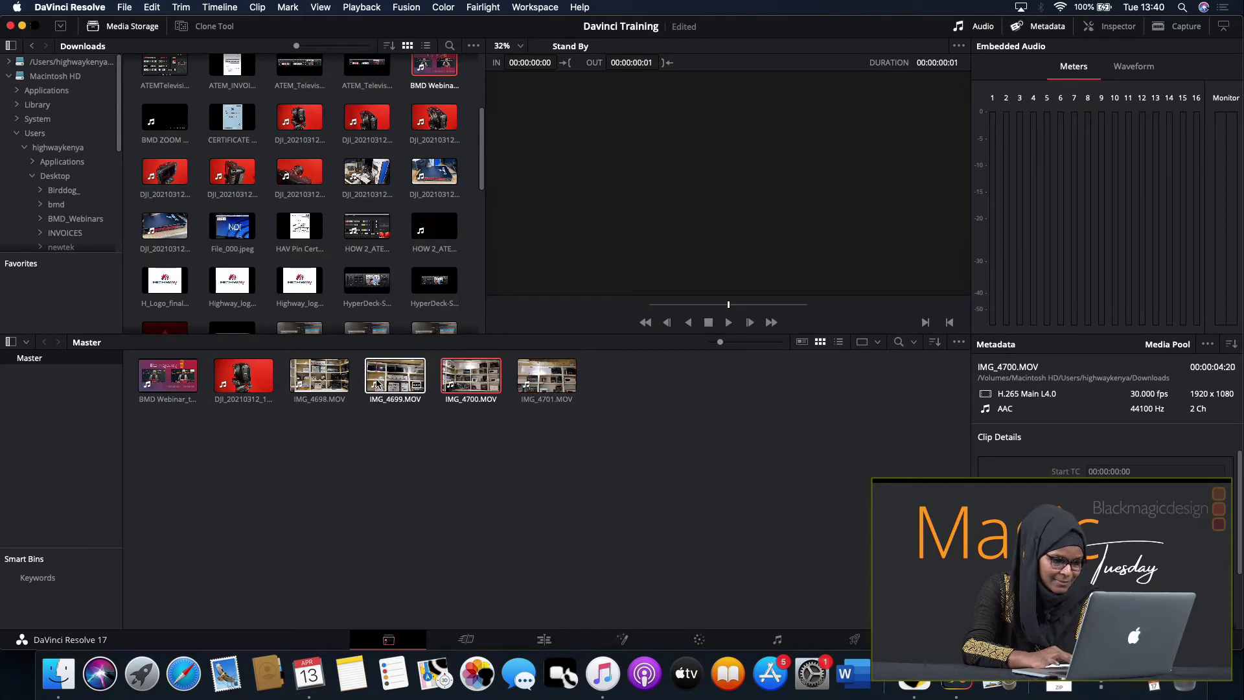
click(241, 382)
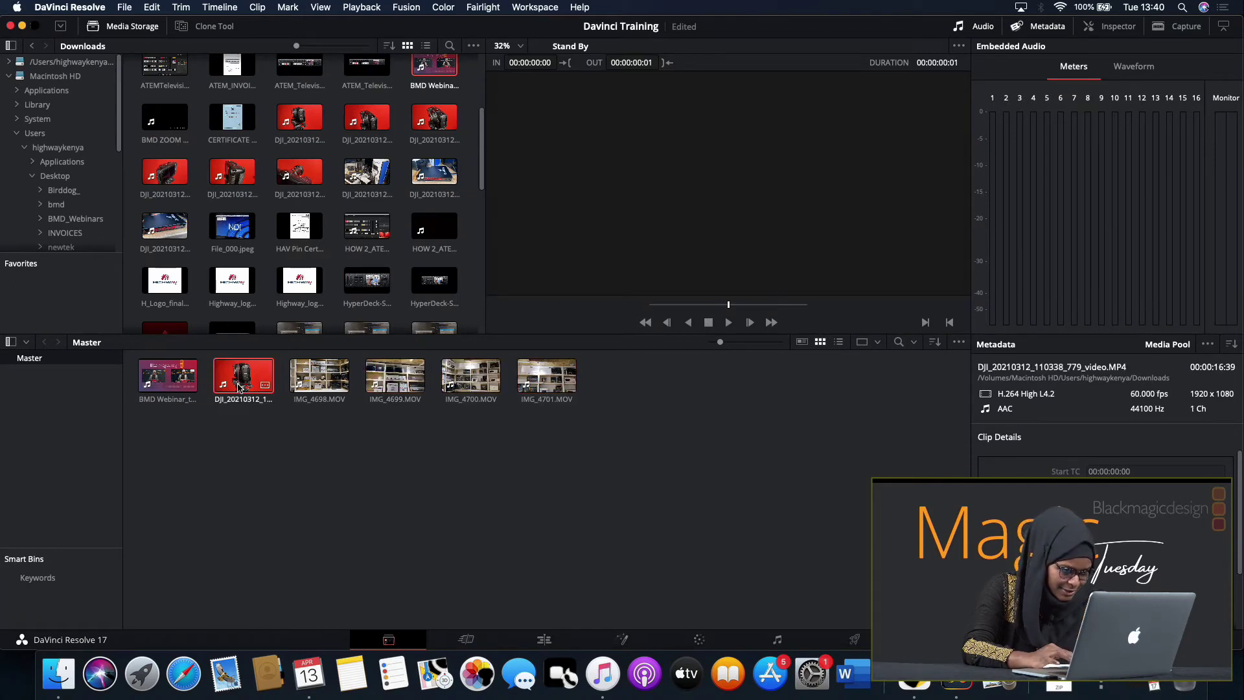
click(167, 375)
- Open the MP_Shah folder in Downloads and try to load 7.jpg into the viewer
scroll(240, 225, up, 5)
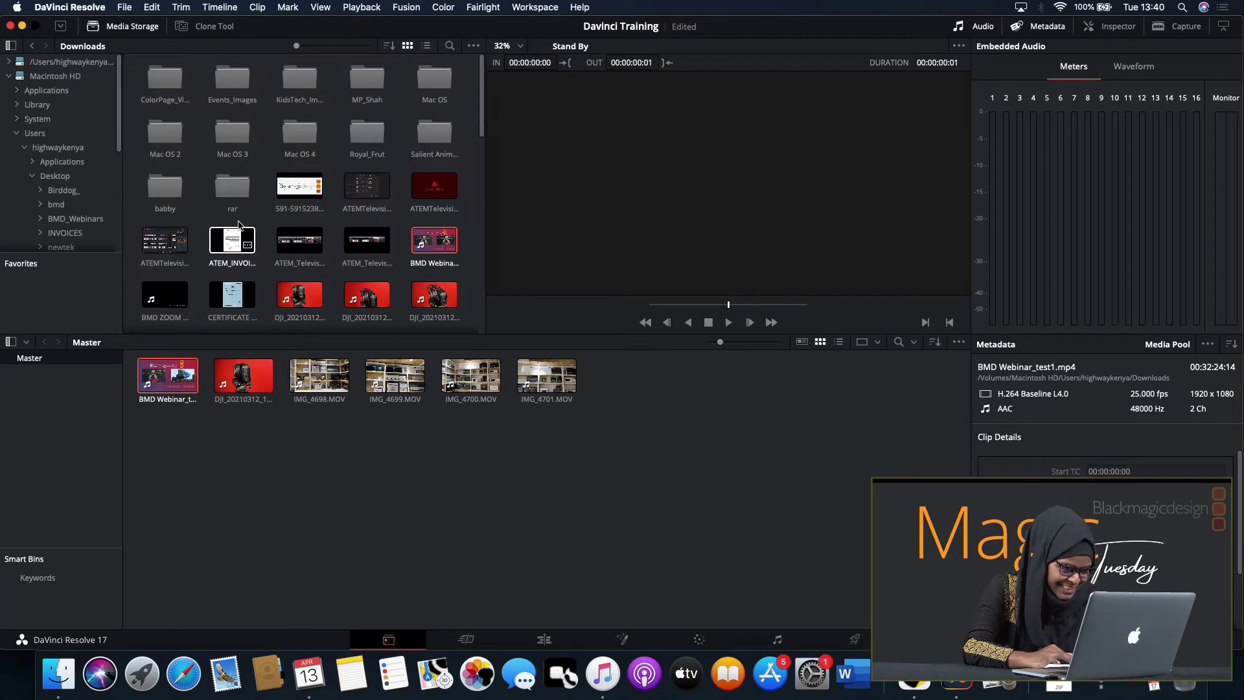
double_click(358, 80)
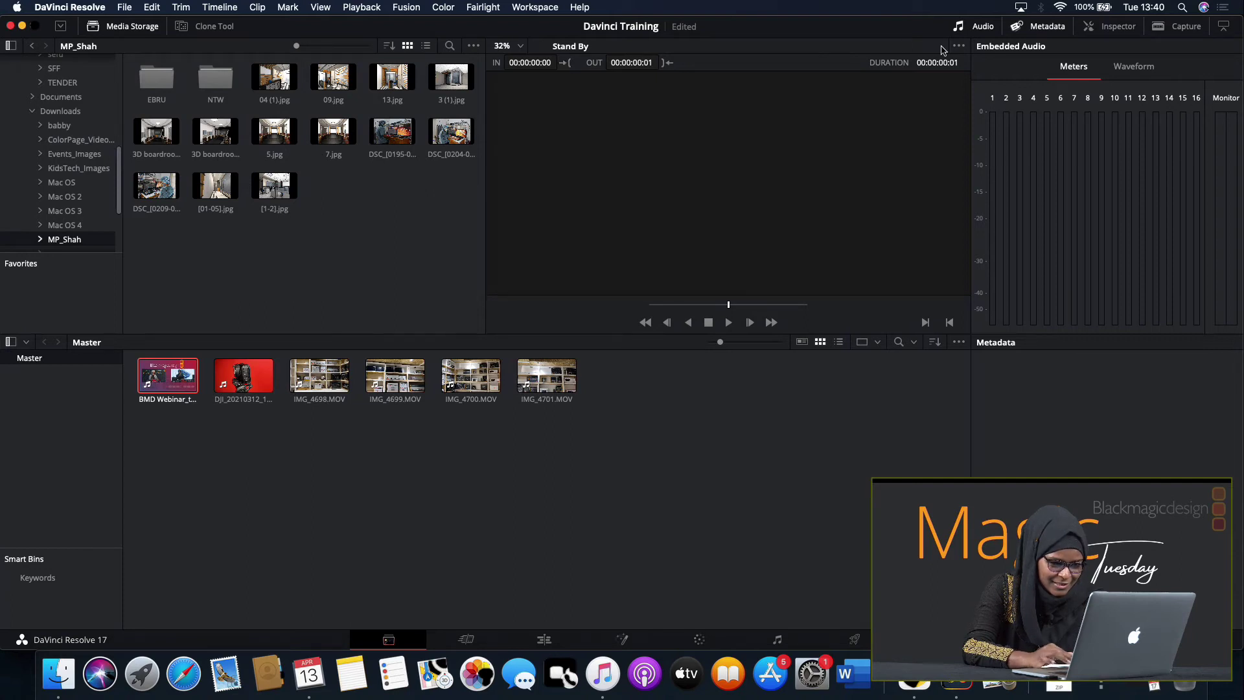
drag(333, 133, 569, 175)
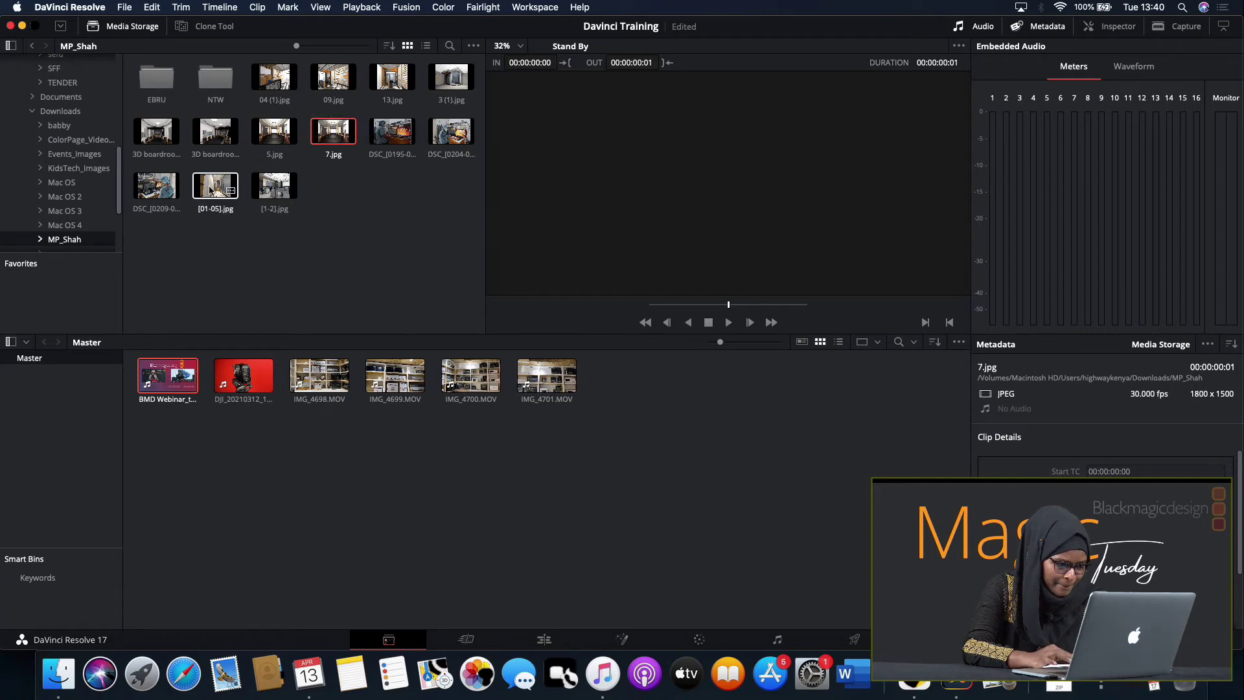
- Collapse the Downloads folder tree and try to load IMG_4698.MOV from the Master bin into the viewer
click(33, 111)
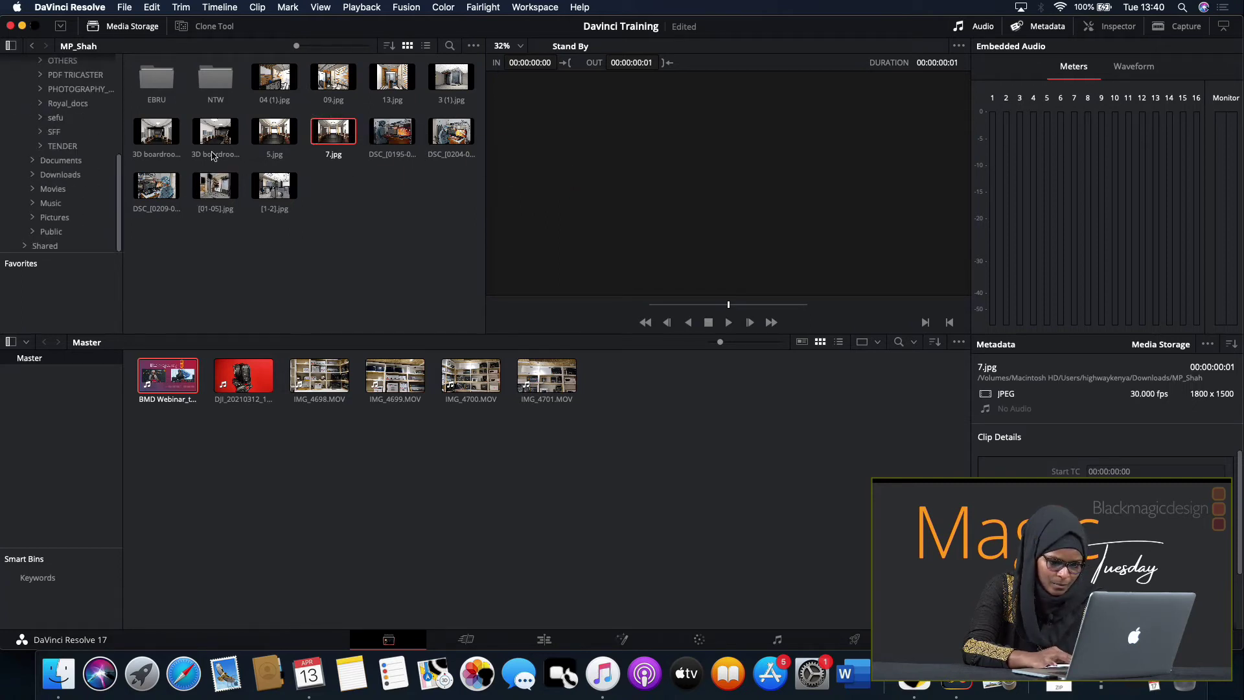
click(317, 274)
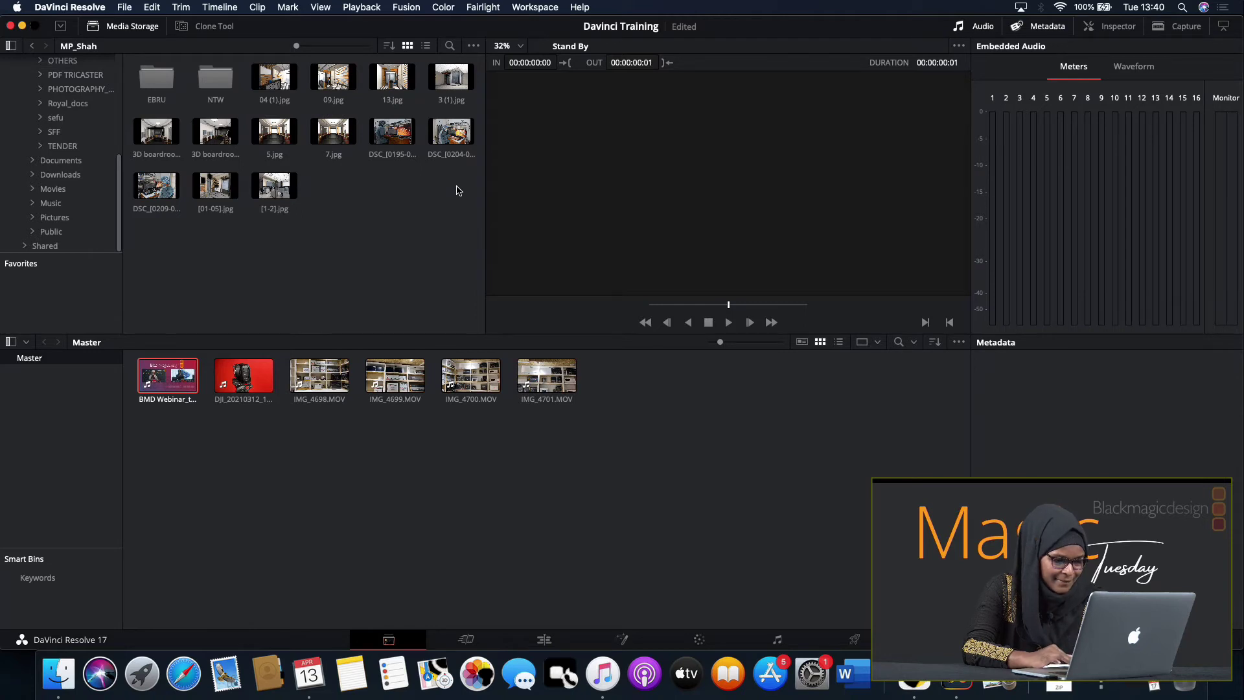
drag(330, 382, 594, 232)
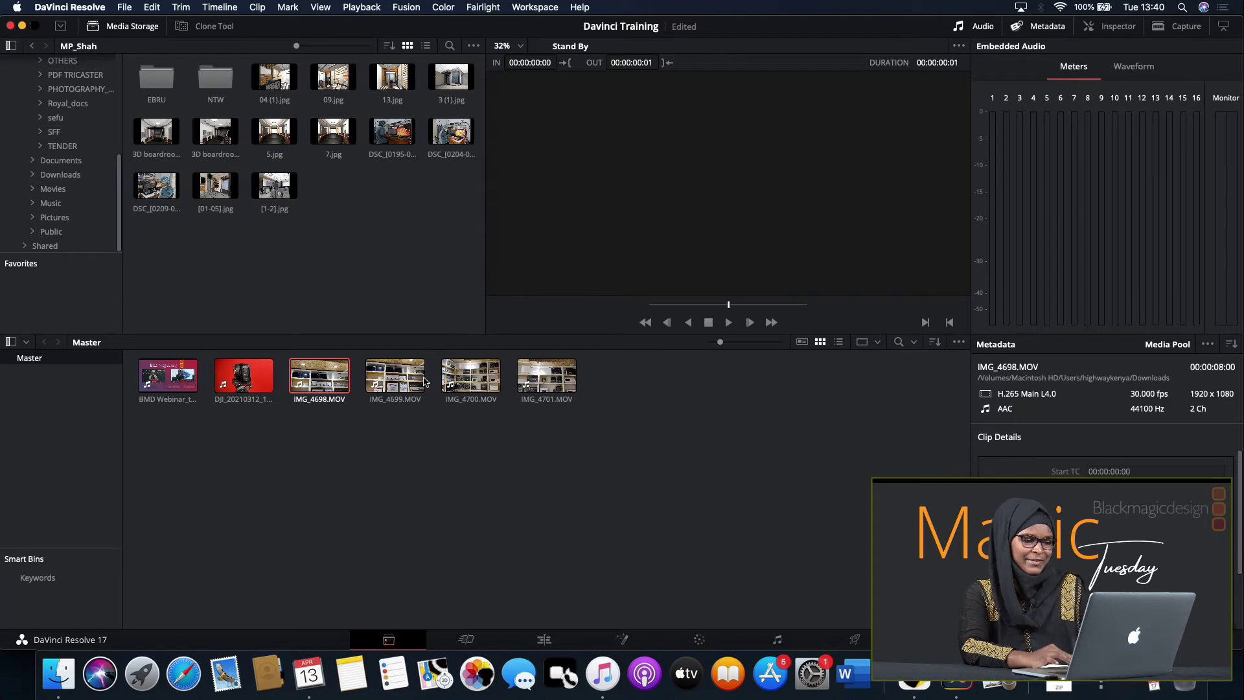
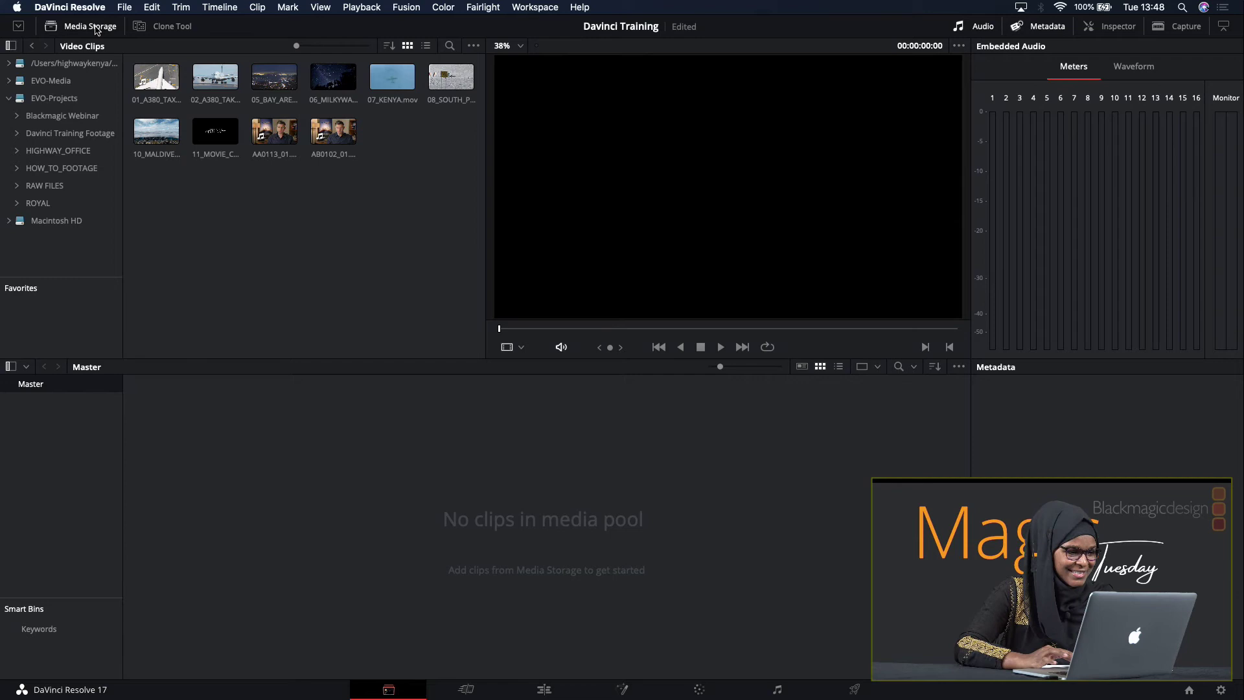
- View the contents of the Macintosh HD, EVO-Media and EVO-Projects drives in Media Storage
click(9, 100)
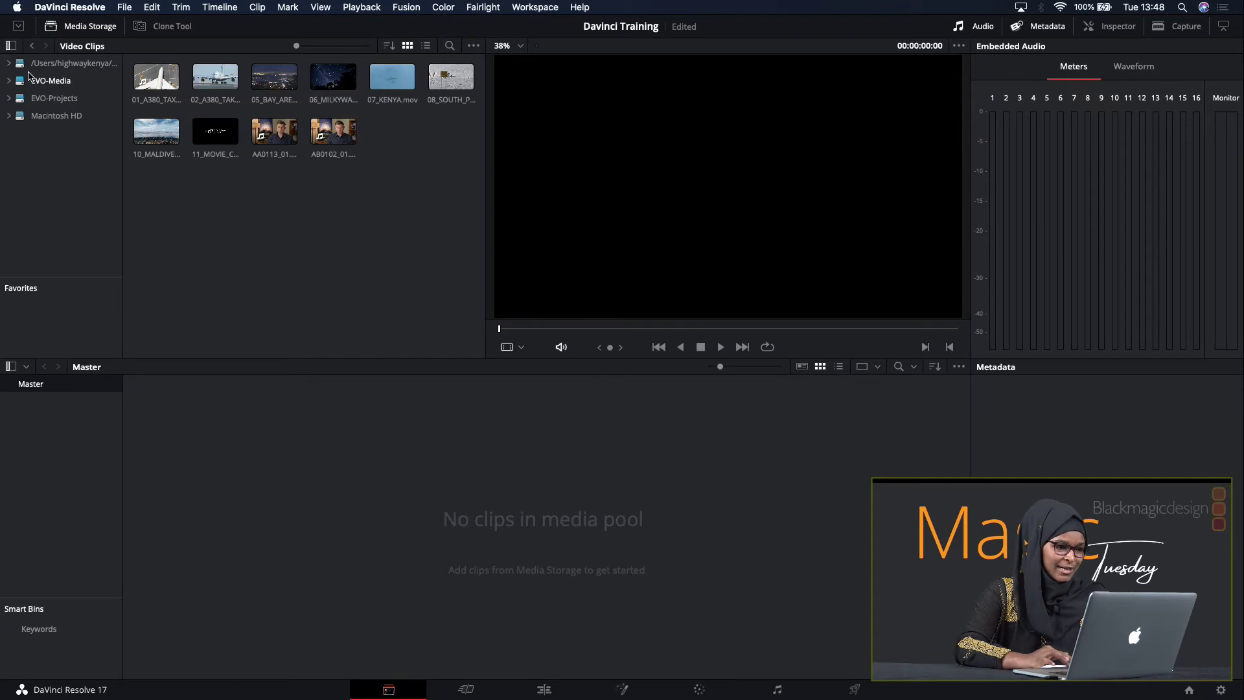
click(12, 117)
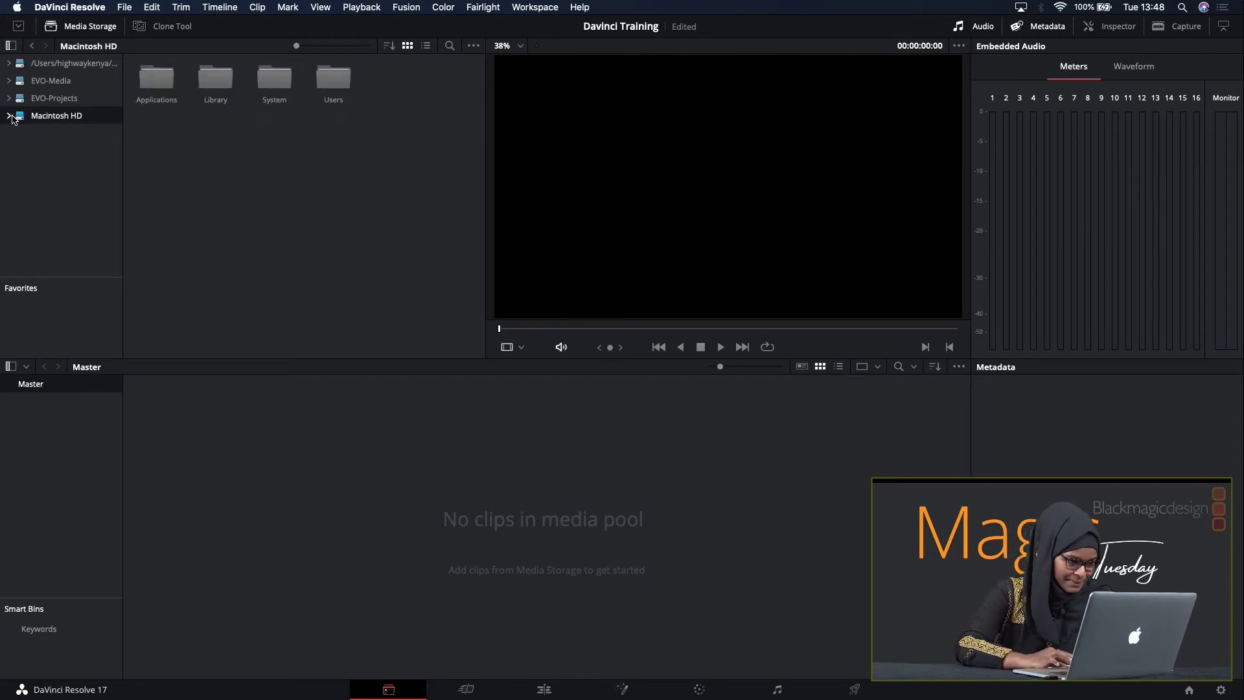
click(46, 99)
click(52, 81)
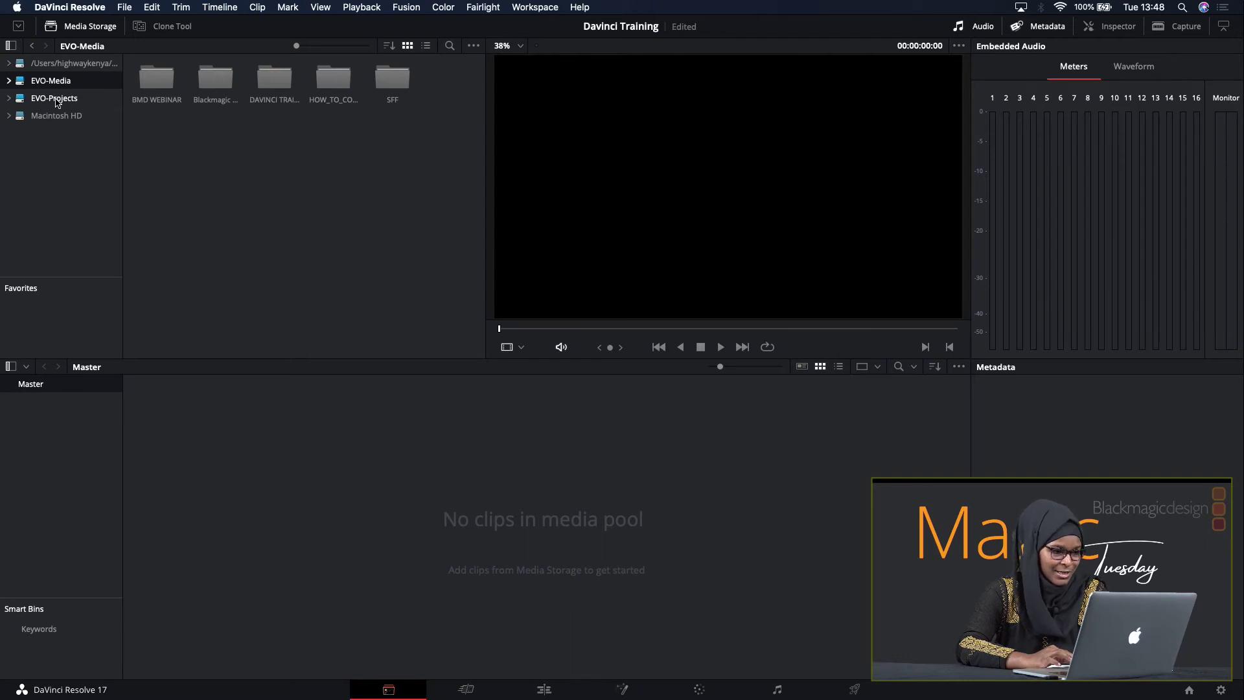
click(57, 102)
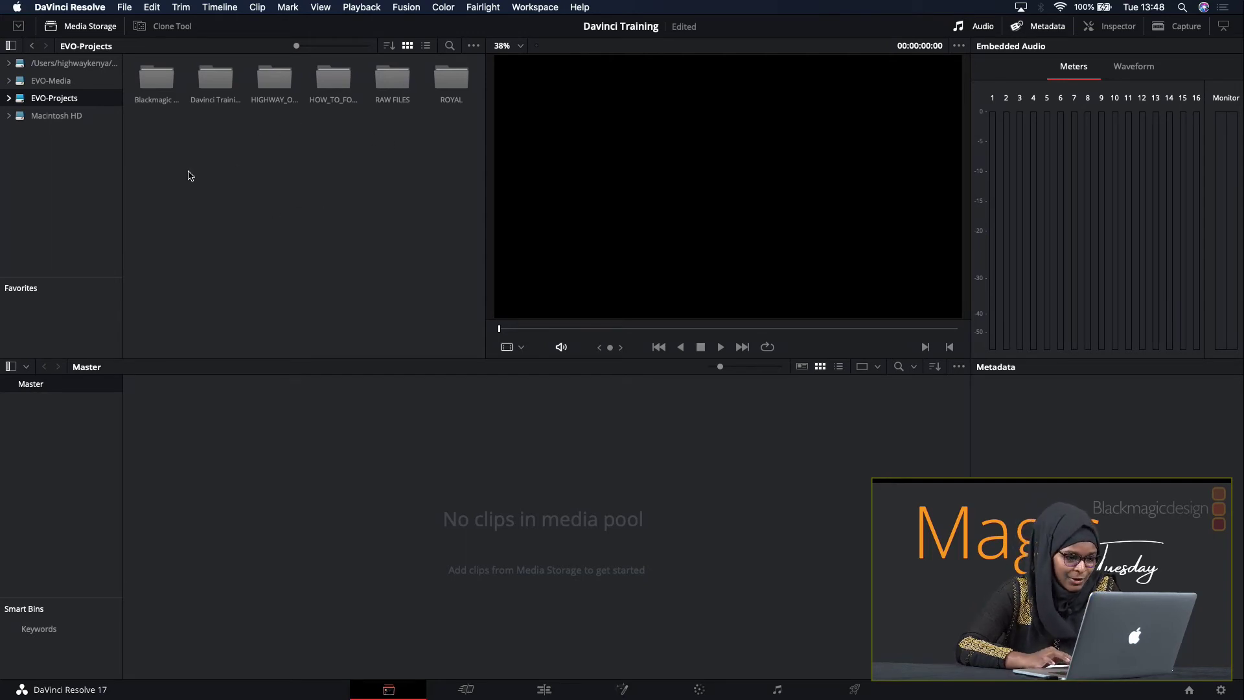
- Compare the list and thumbnail views of the EVO-Projects folders, ending in thumbnail view
click(426, 46)
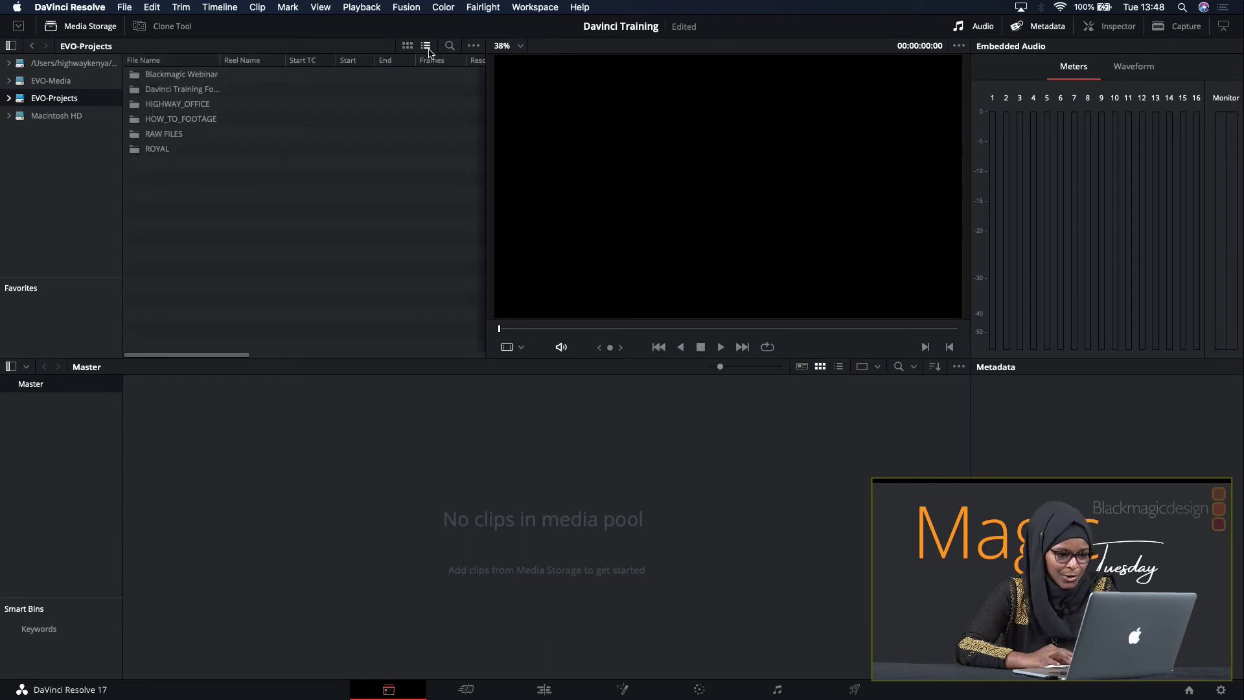
click(408, 47)
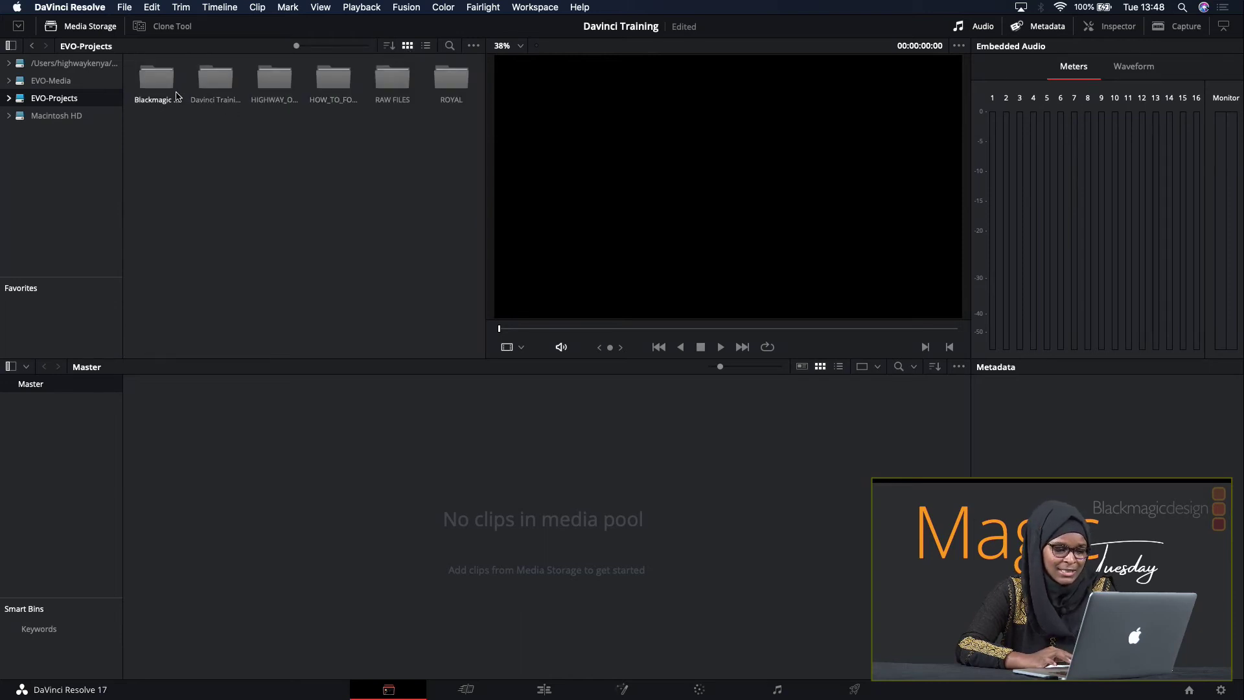
click(426, 48)
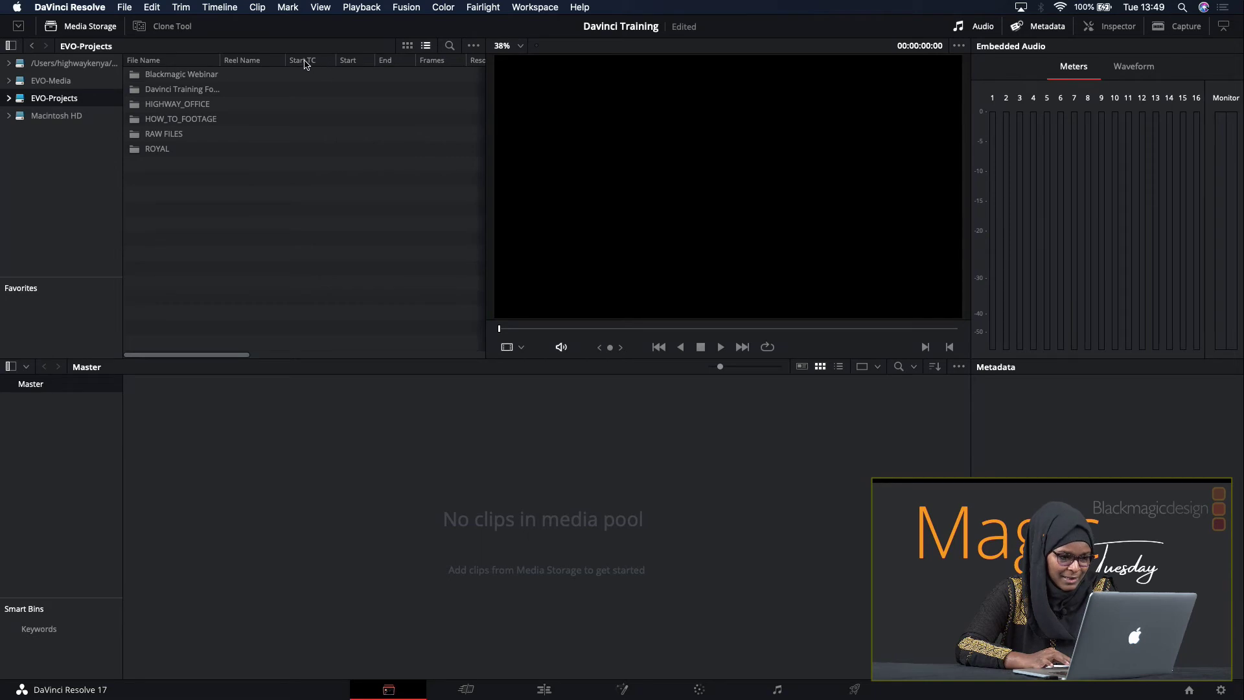
click(407, 47)
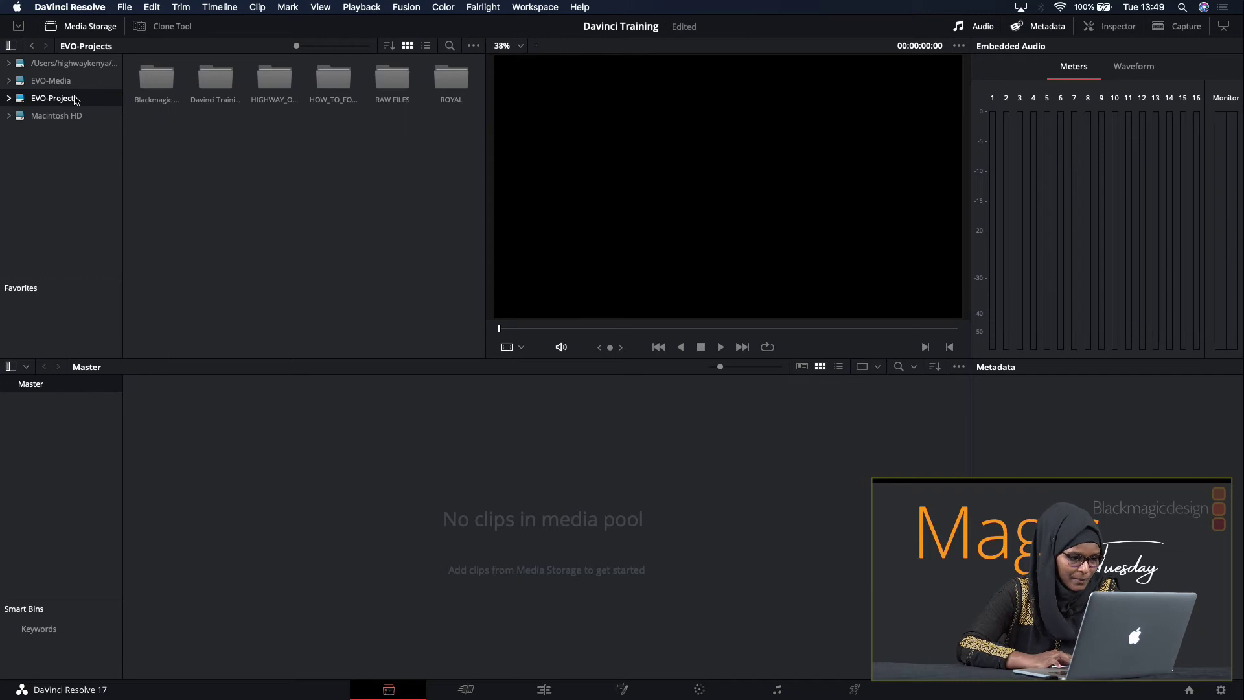
- Open the Age of Airplanes clip folder through Davinci Training Footage, Age of Airplanes Tutorial.dra and its MediaFiles Users folder
double_click(215, 79)
double_click(157, 79)
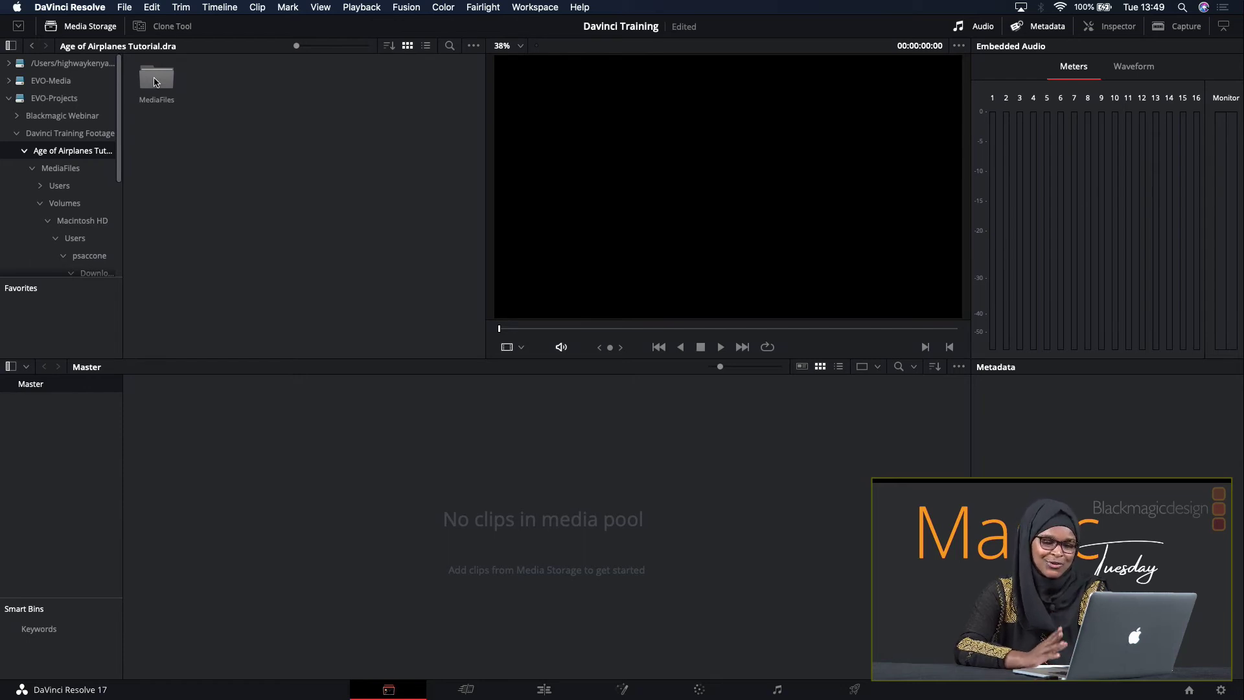
double_click(156, 79)
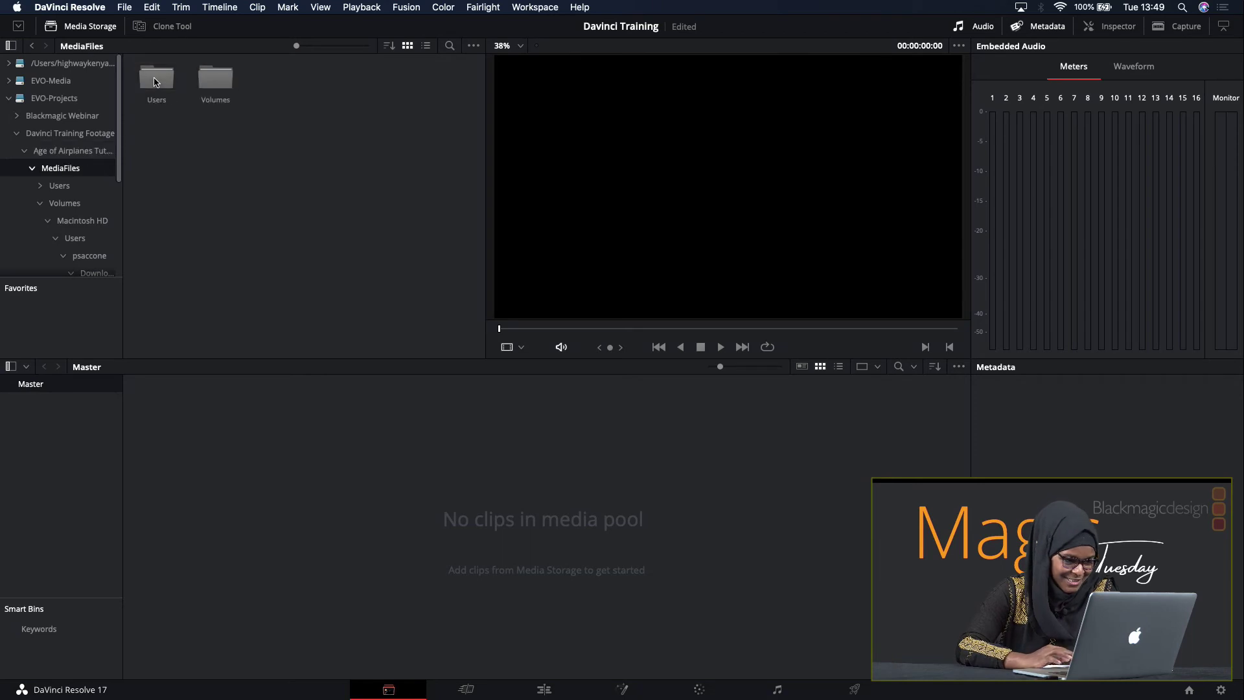
double_click(156, 79)
double_click(156, 79)
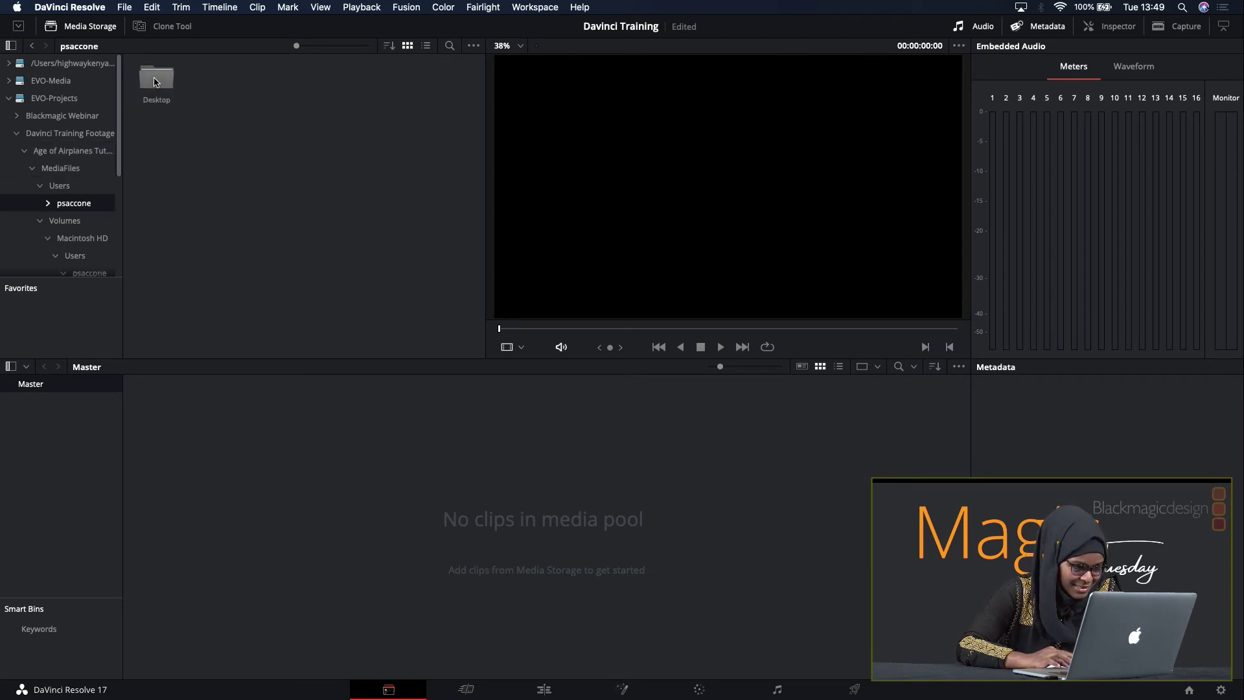
double_click(156, 79)
double_click(156, 79)
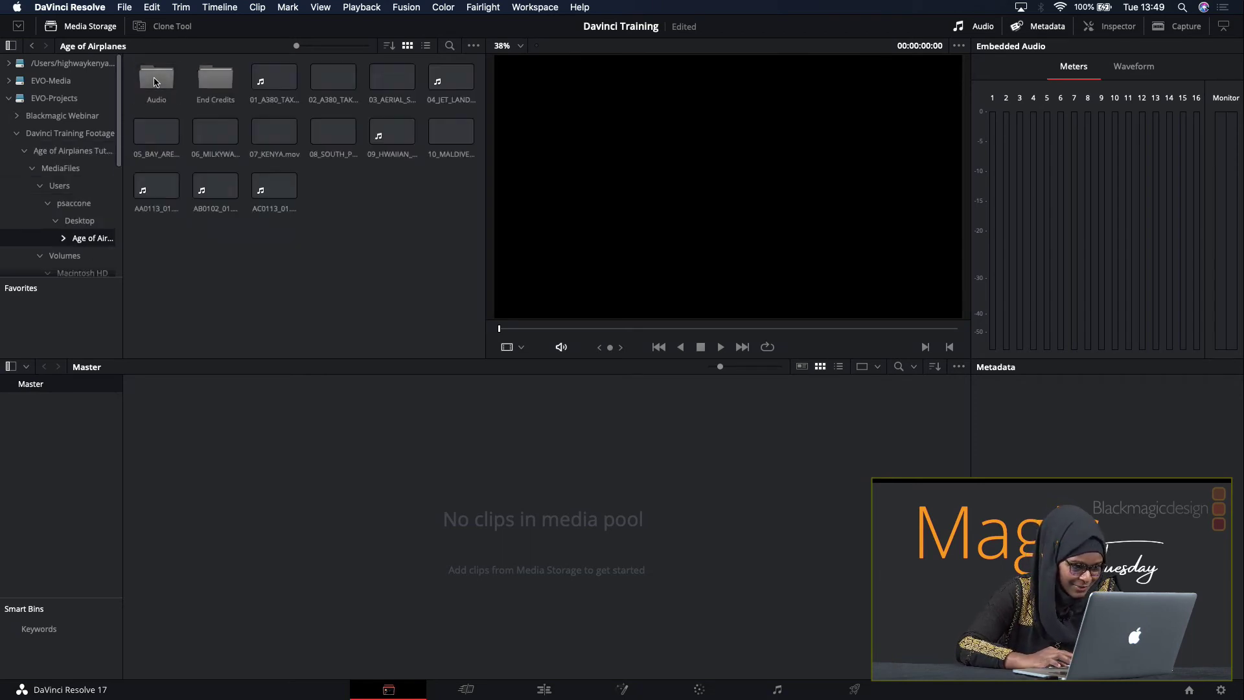
click(351, 142)
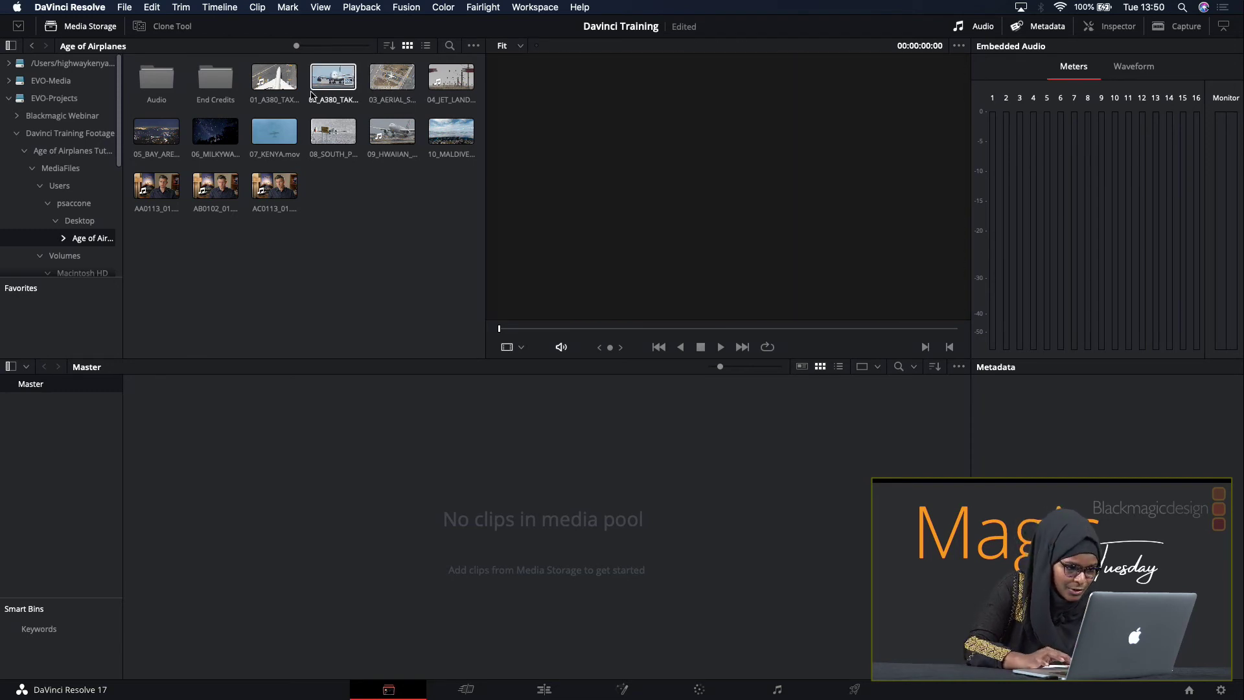
- Import the nine clips from 05_BAY_AREA_LIGHTS.mov through AC0113_01.mov into the Master bin
drag(472, 206, 314, 469)
click(133, 138)
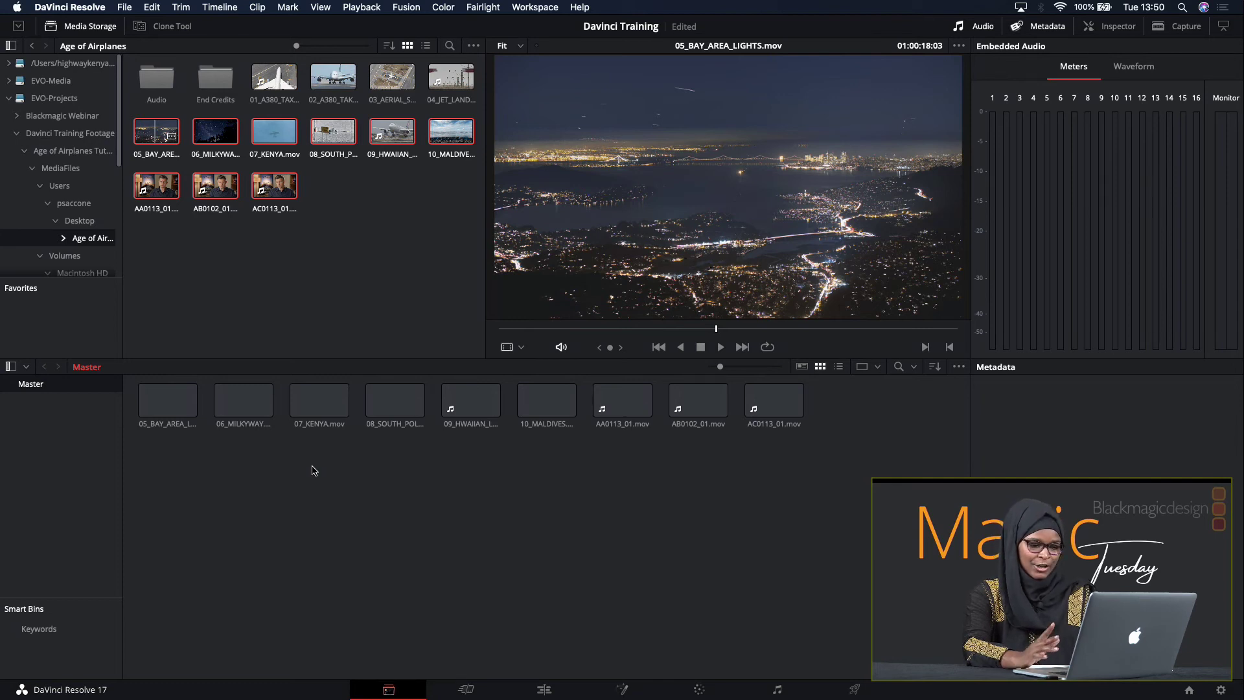
- Preview the imported clips in the Master bin one by one, from 05_BAY_AREA_LIGHTS.mov to AA0113_01.mov
click(167, 400)
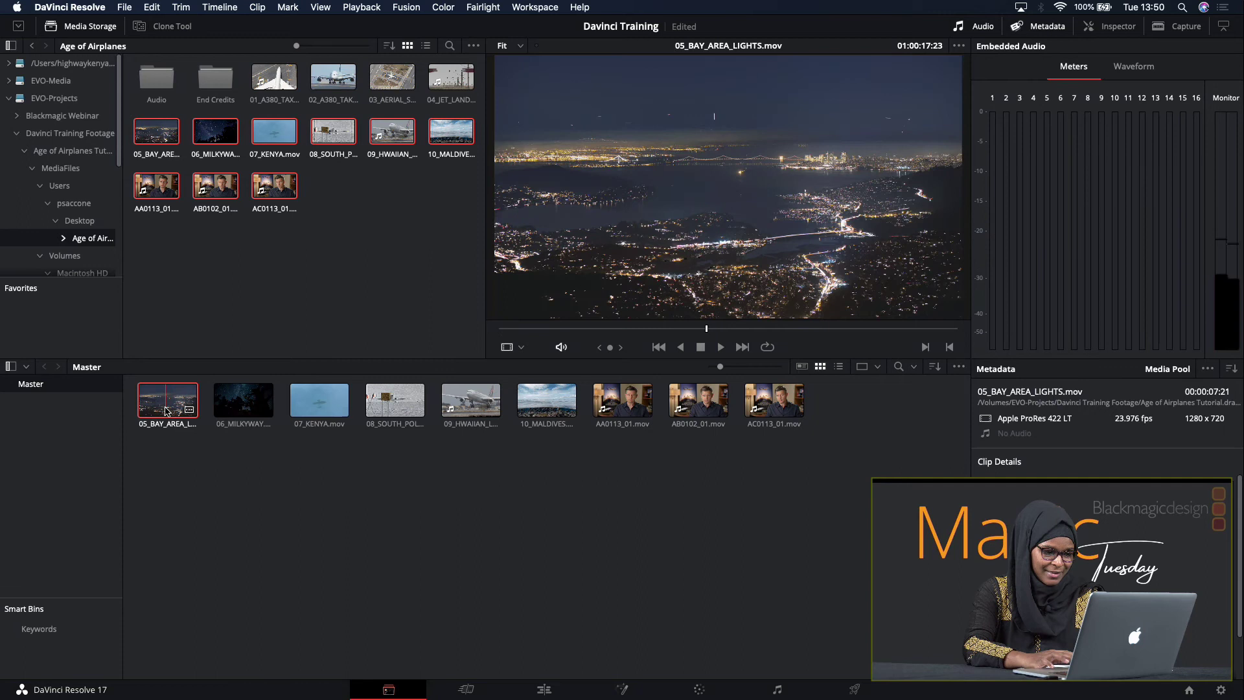
click(245, 407)
click(319, 402)
click(395, 402)
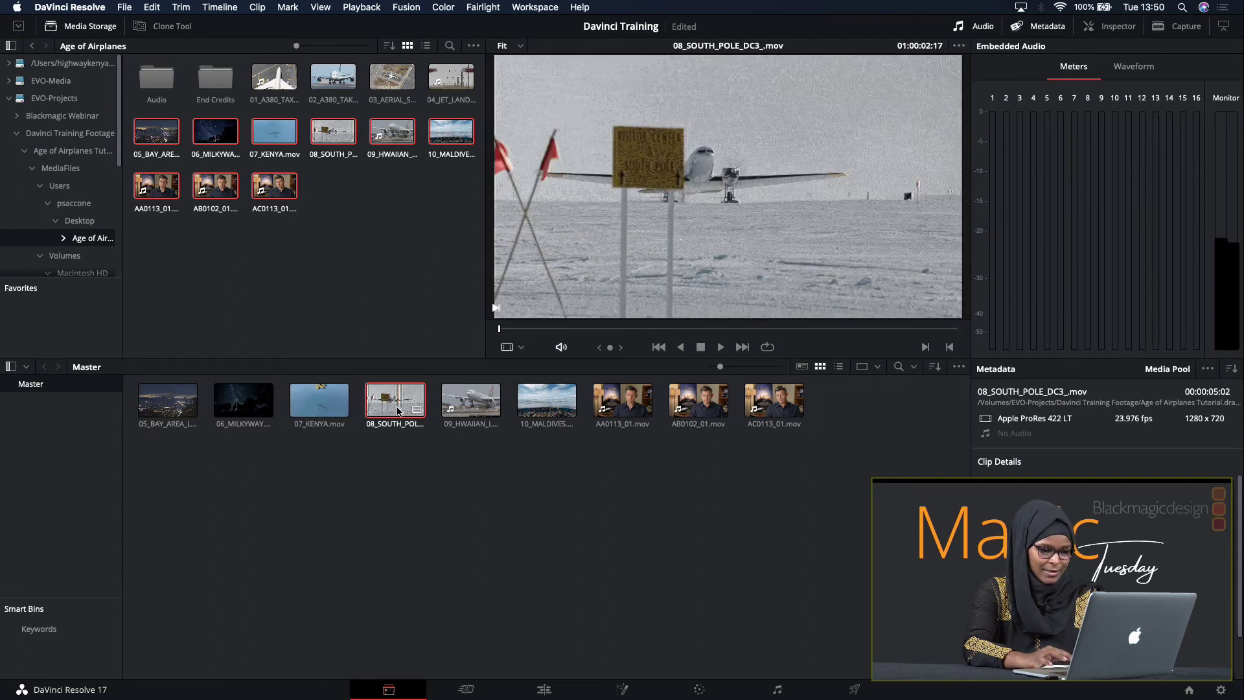
click(470, 408)
click(546, 407)
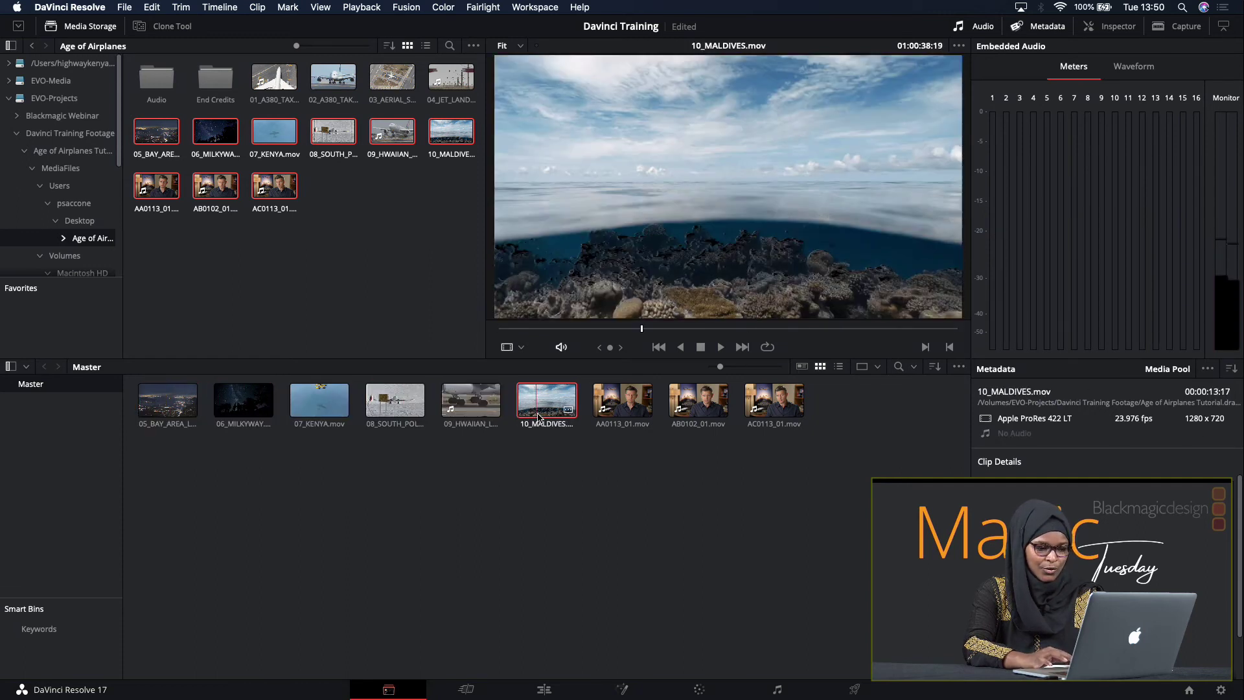
click(626, 409)
click(333, 199)
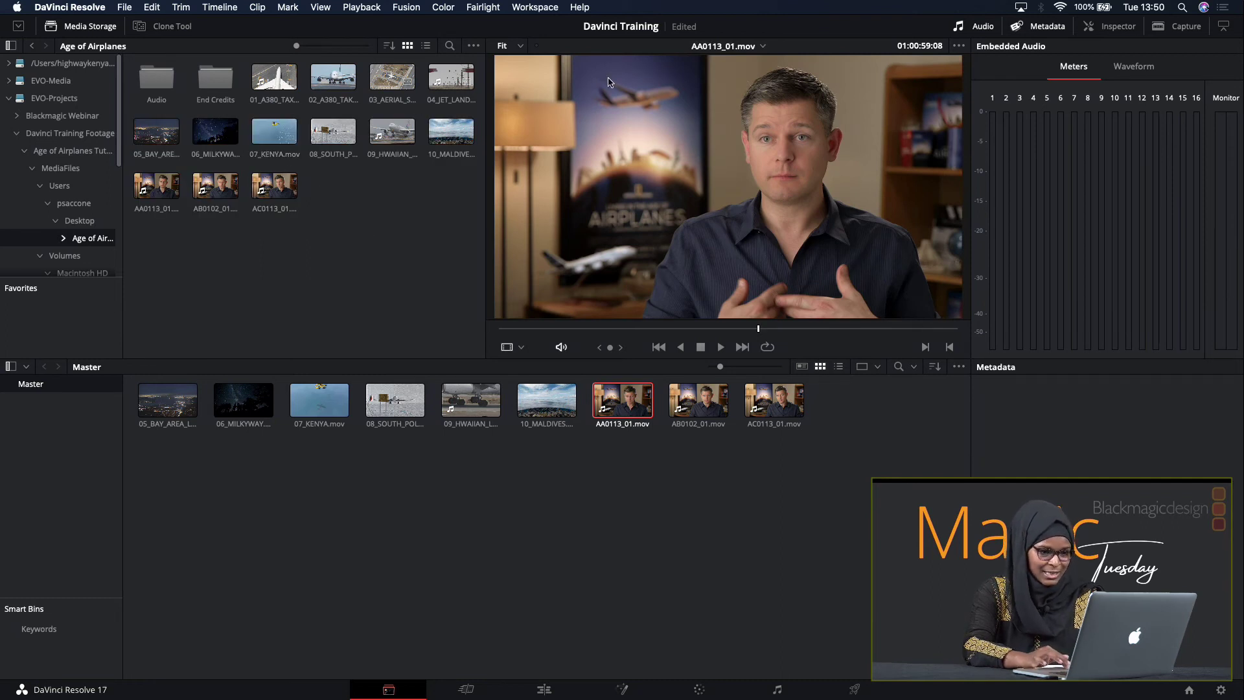
- Turn off Live Media Preview for the viewer and turn it back on
click(318, 136)
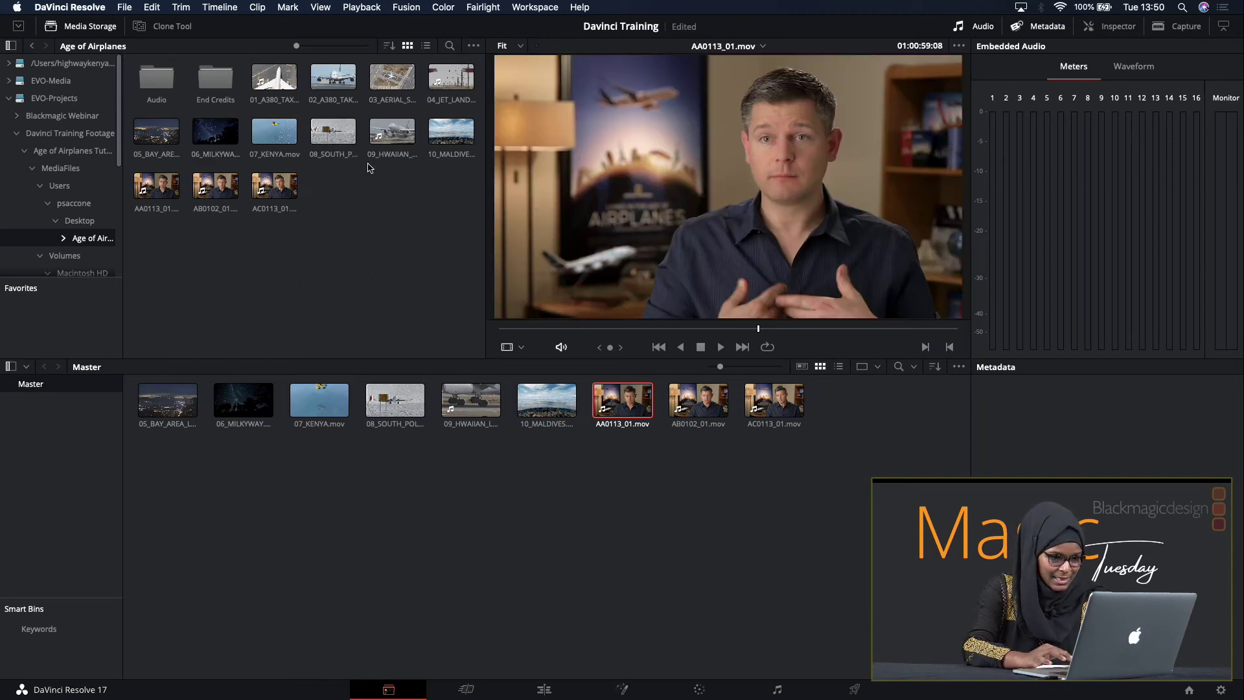
click(958, 46)
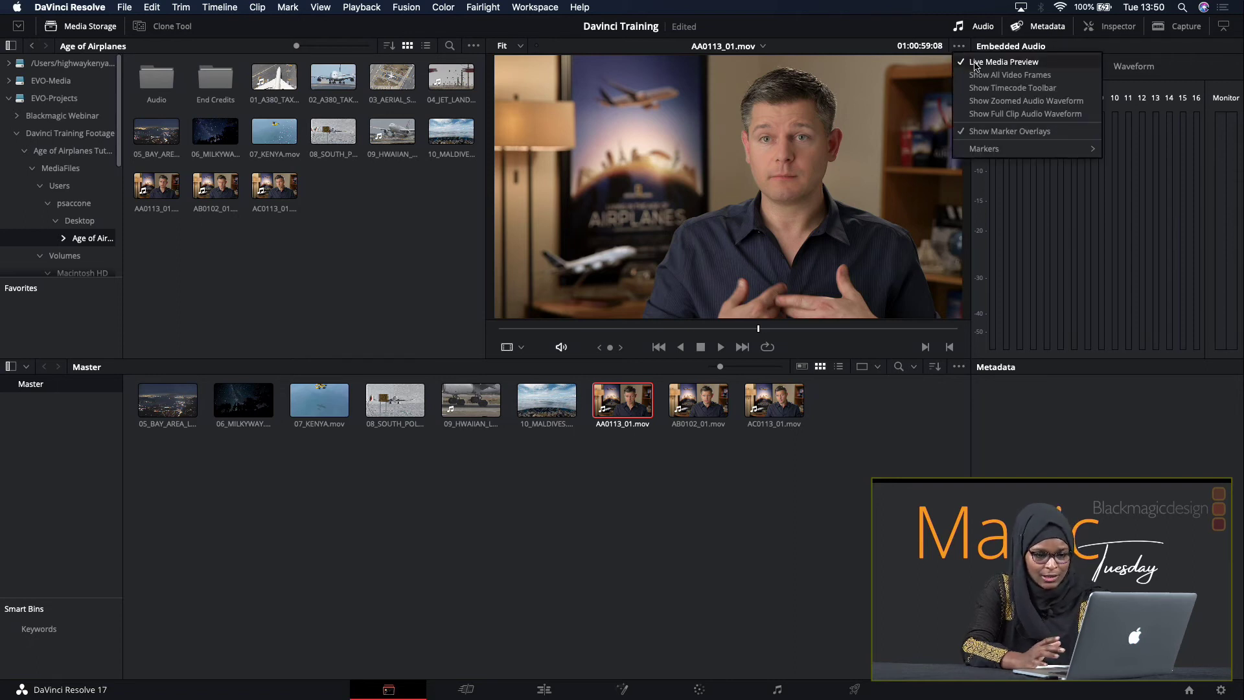
click(975, 62)
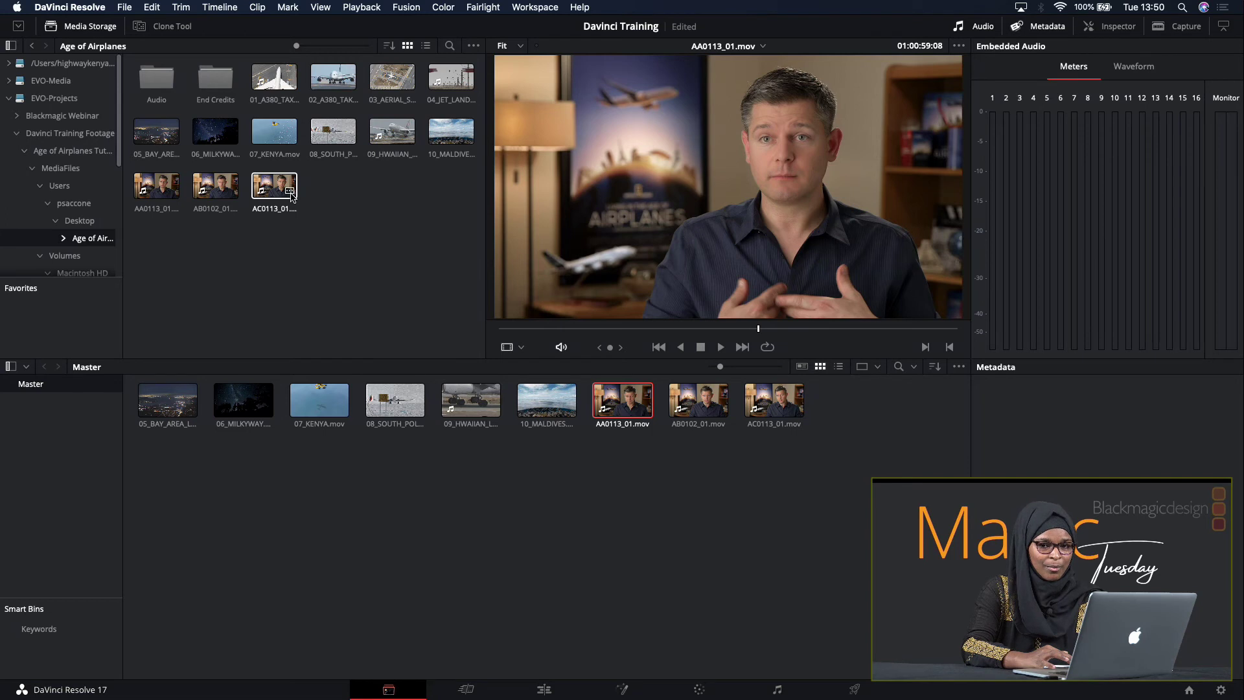
click(959, 46)
click(991, 62)
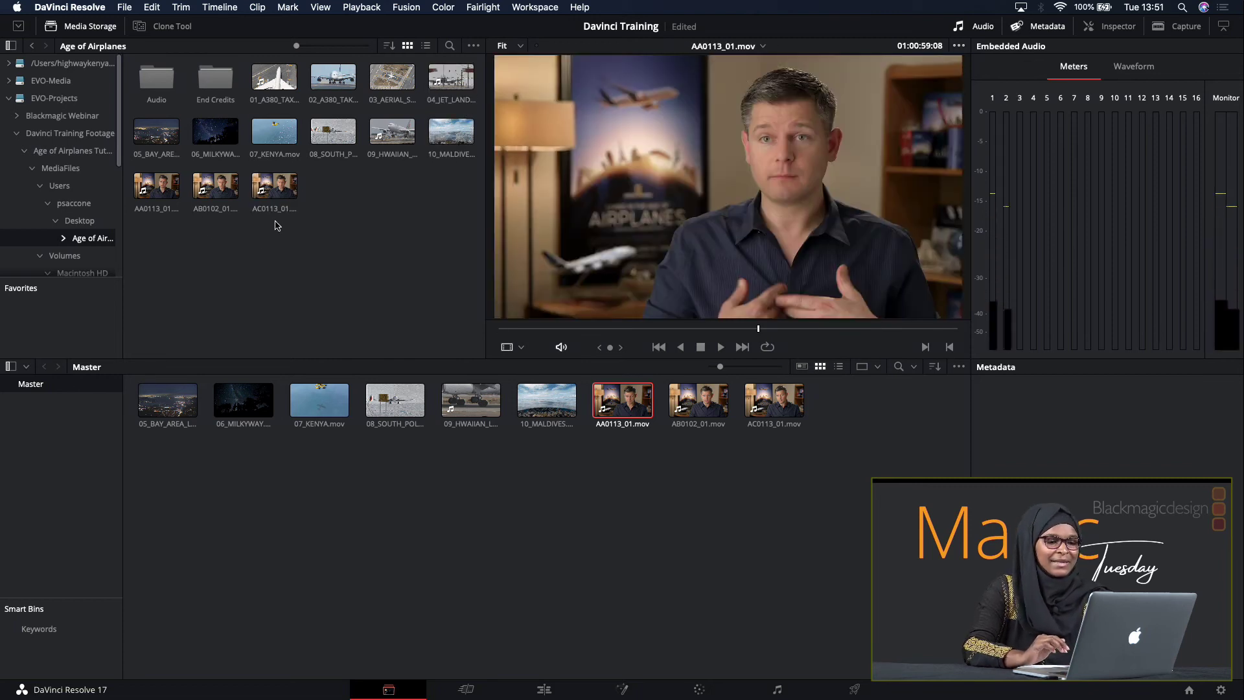
- Hide the audio meters and metadata, show the Inspector and Capture views, and replace the Inspector with metadata and finally the audio meters
click(984, 27)
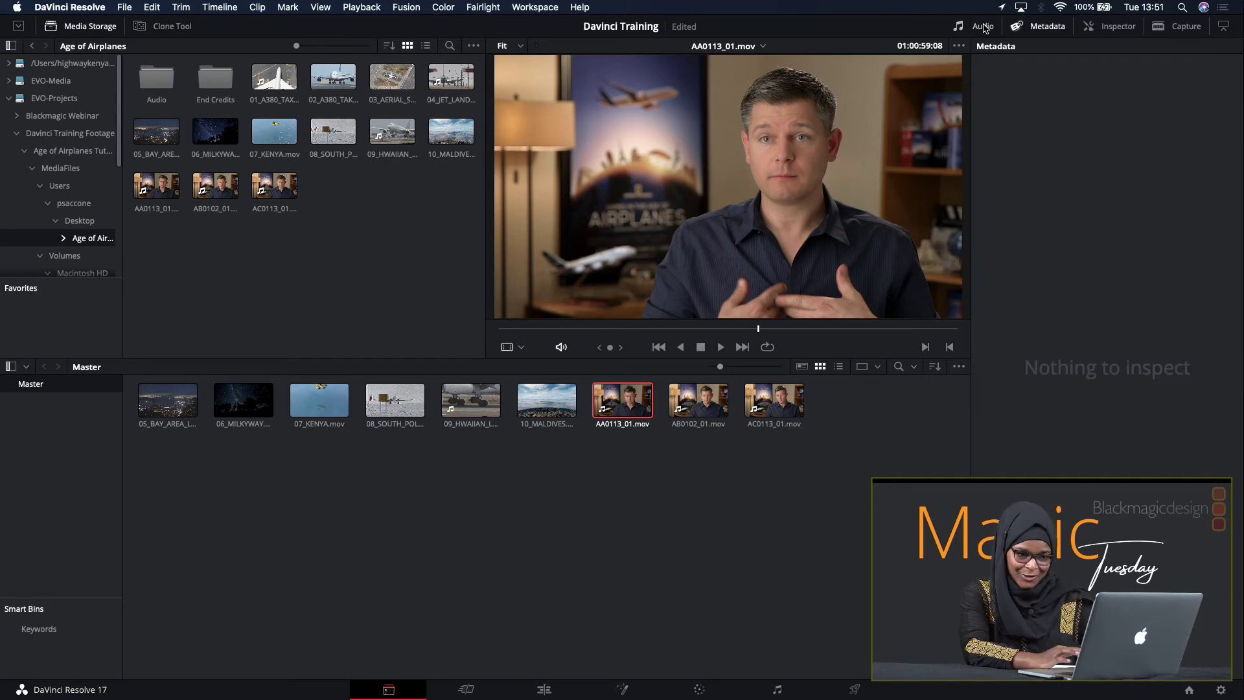
click(1050, 28)
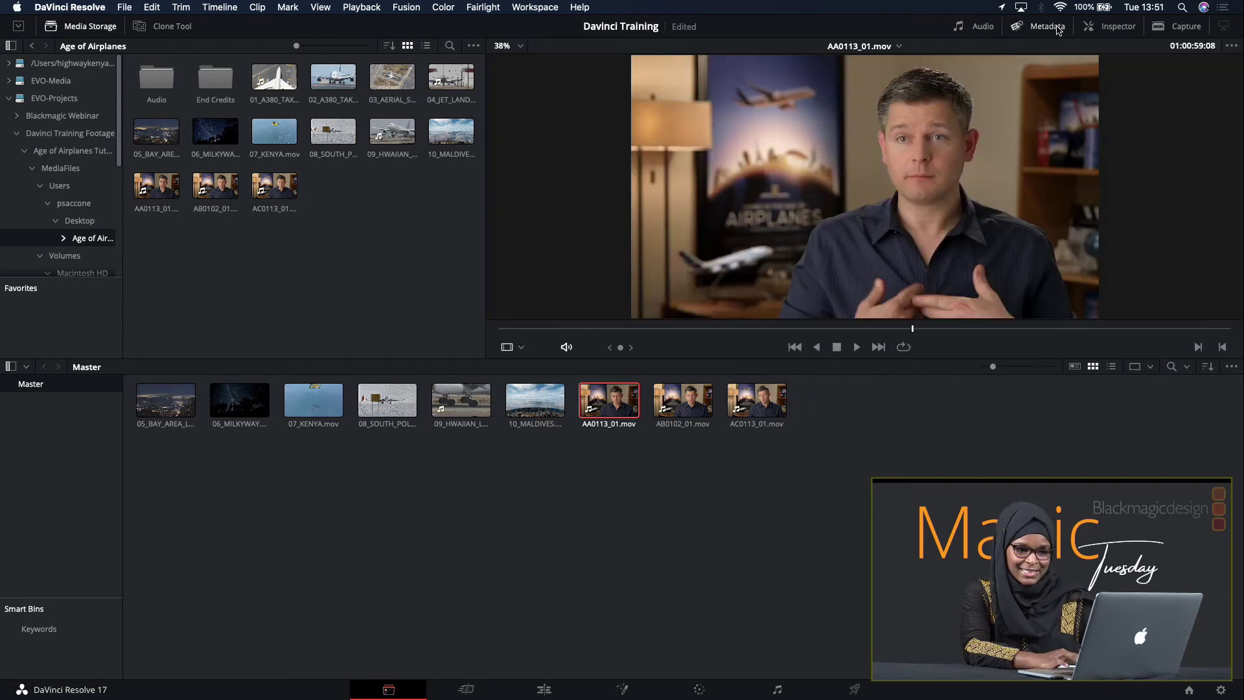
click(1115, 28)
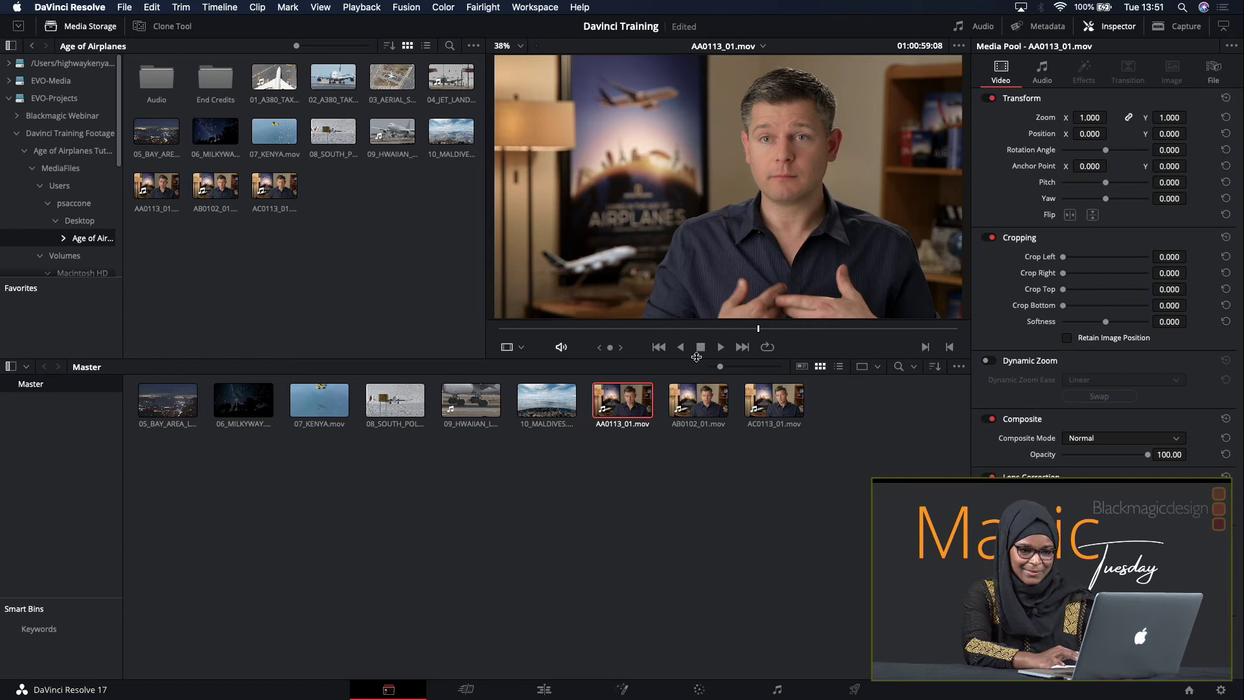
click(1196, 28)
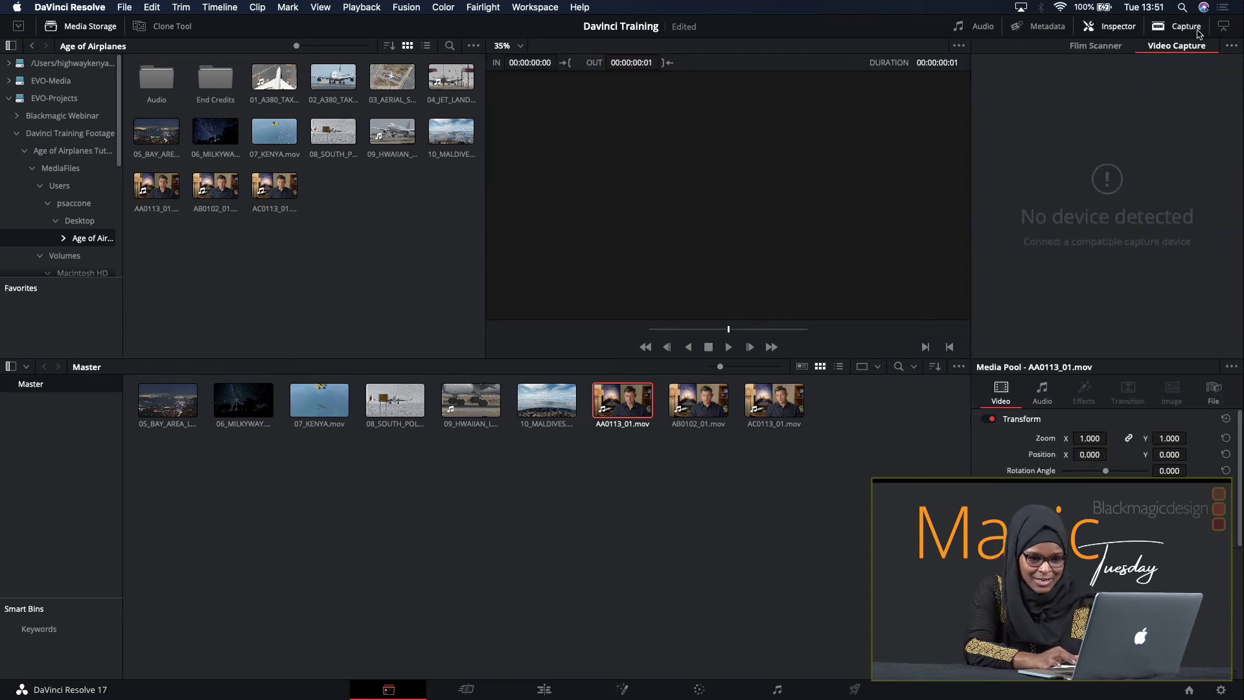
click(1040, 26)
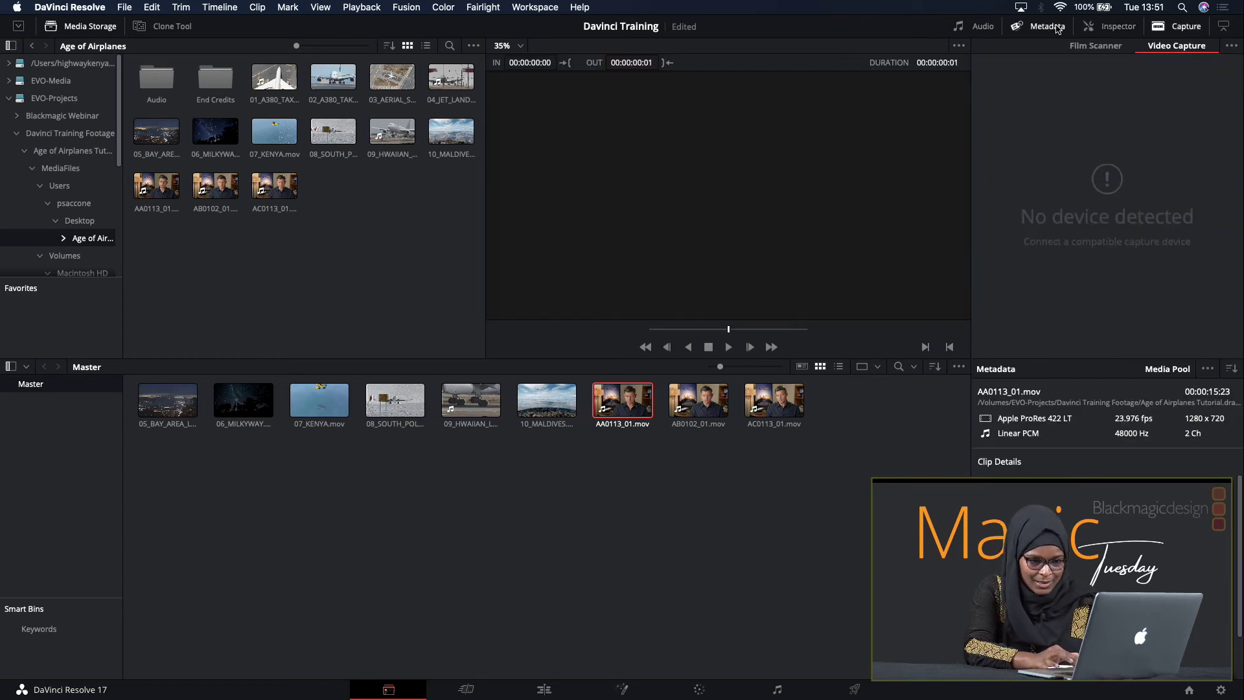
click(982, 26)
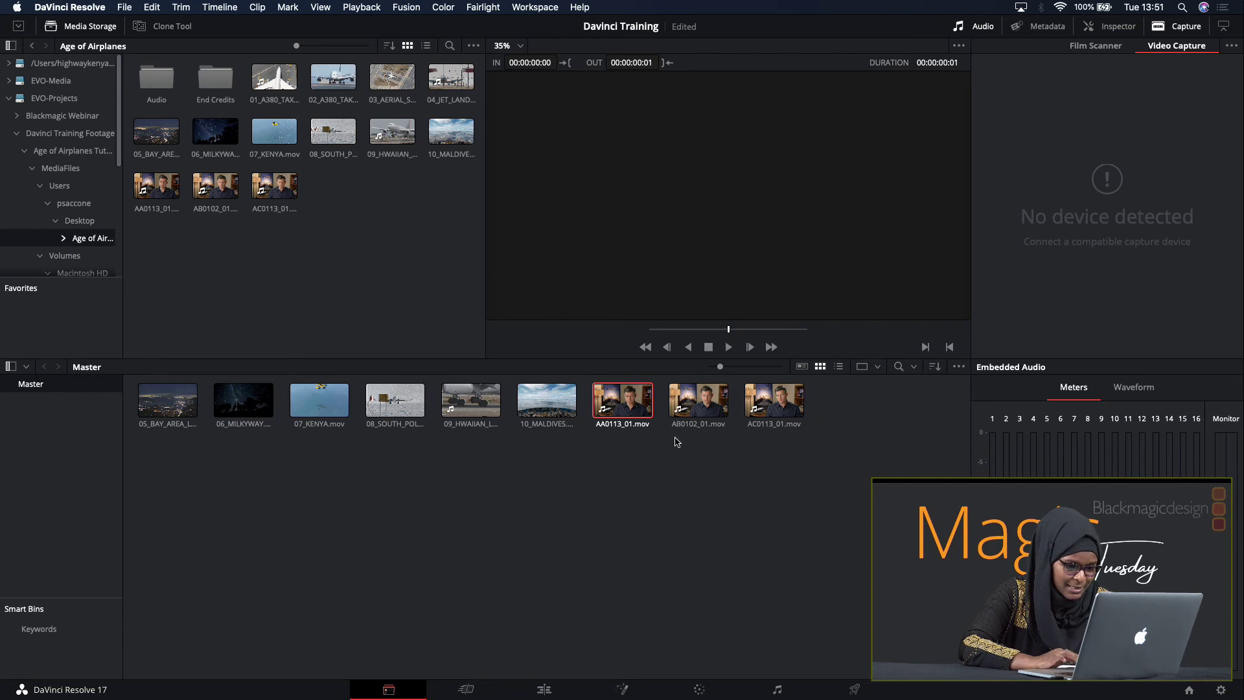
- Create a new bin named CLIPS under the Master bin
click(842, 461)
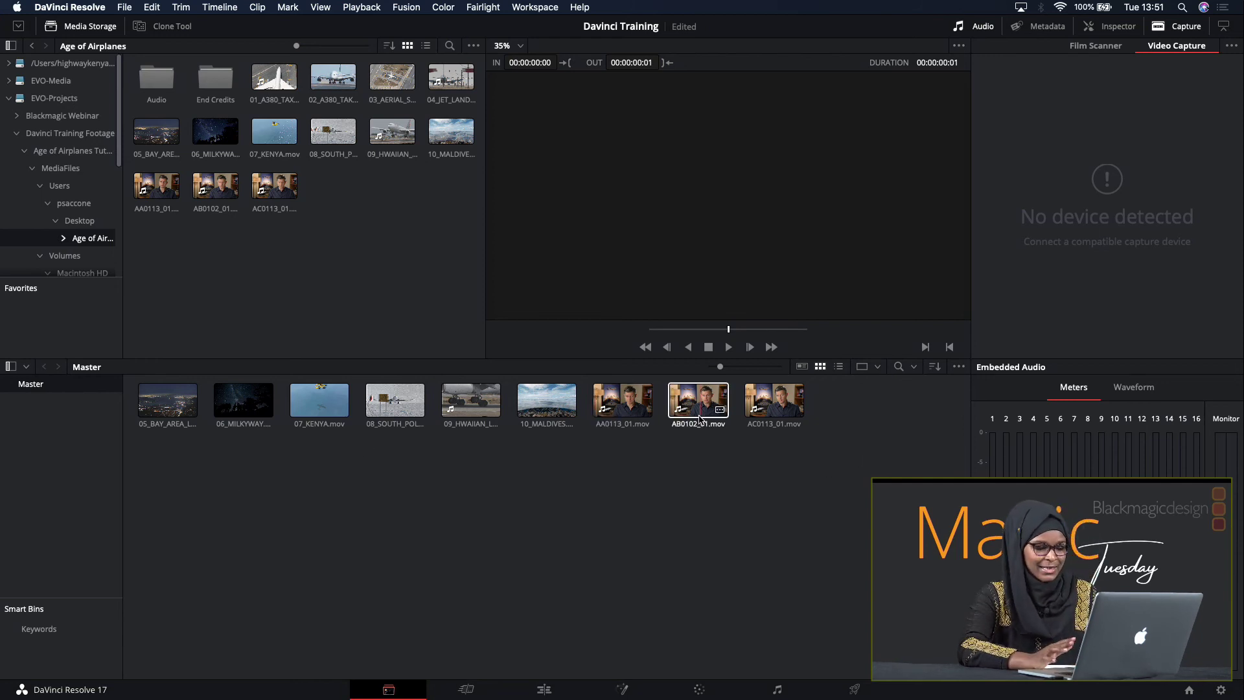
right_click(47, 452)
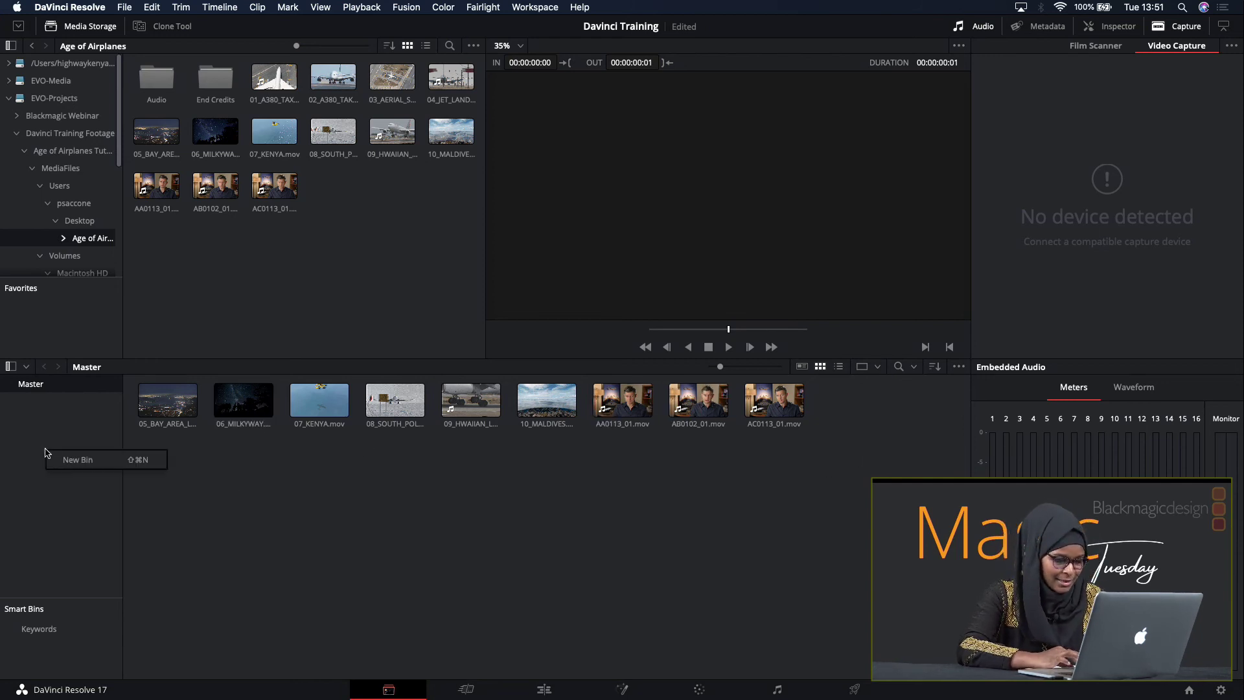
click(70, 460)
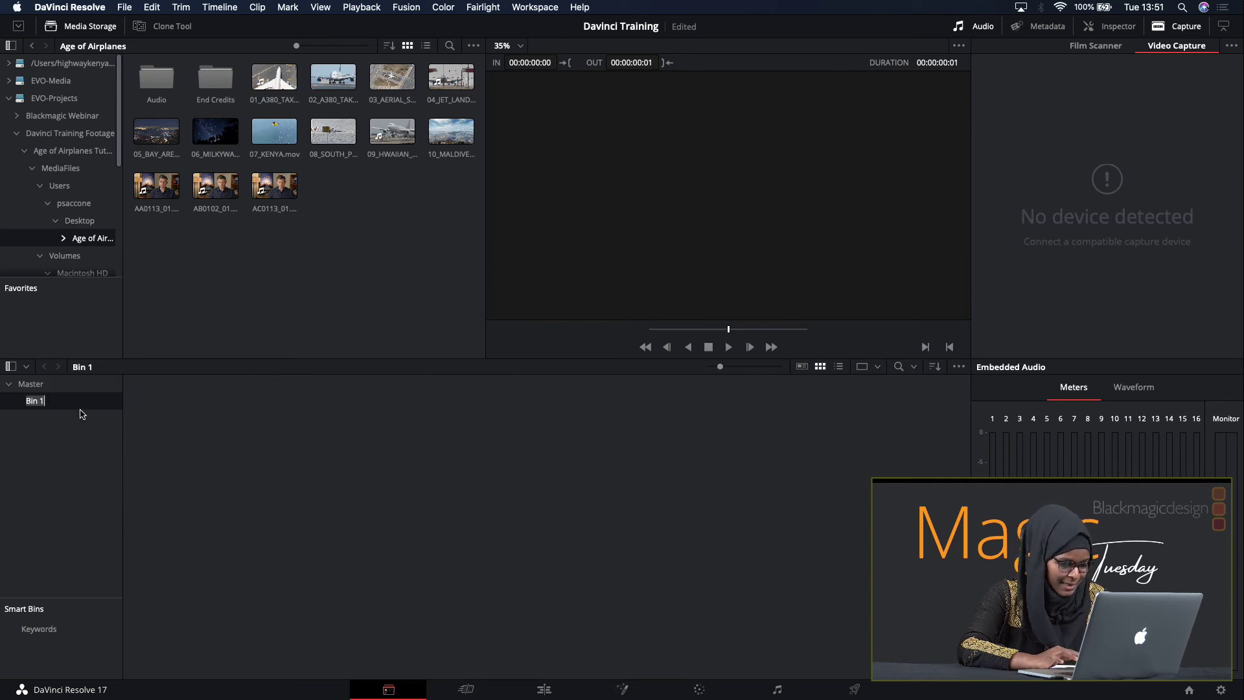
text(CLIPS)
key(Return)
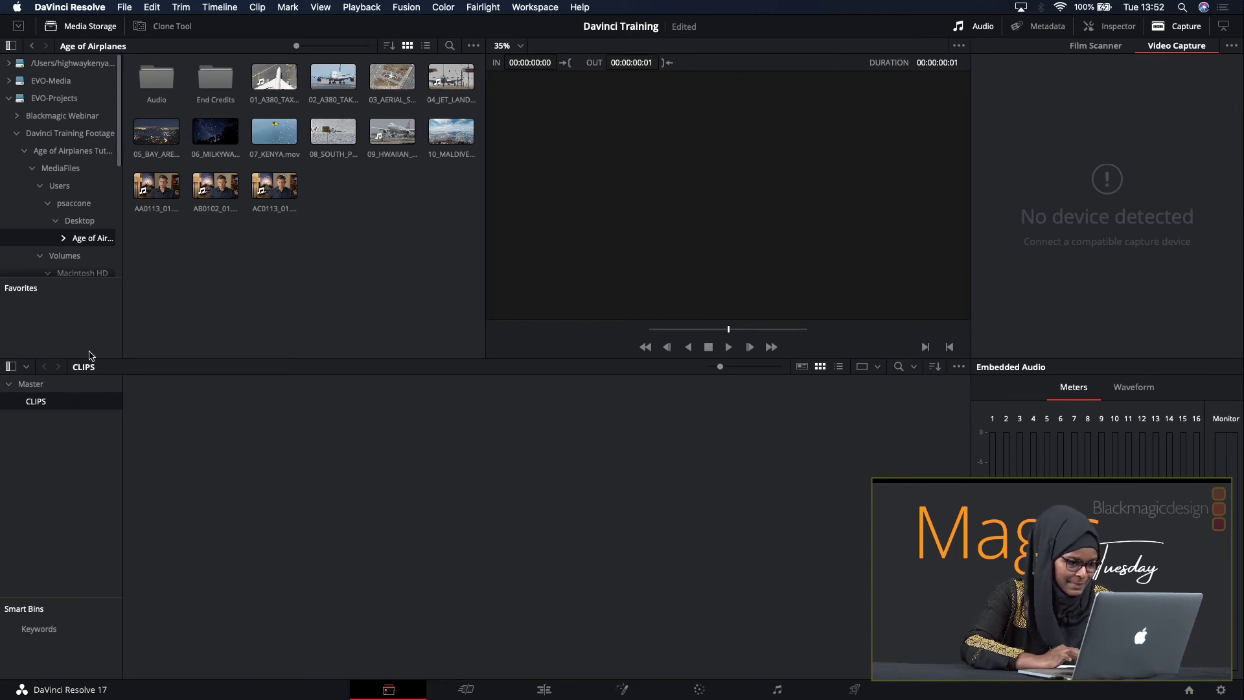
- Import clips 05 to 08 and the AA0113, AB0102 and AC0113 interview clips into the CLIPS bin
drag(359, 255, 259, 460)
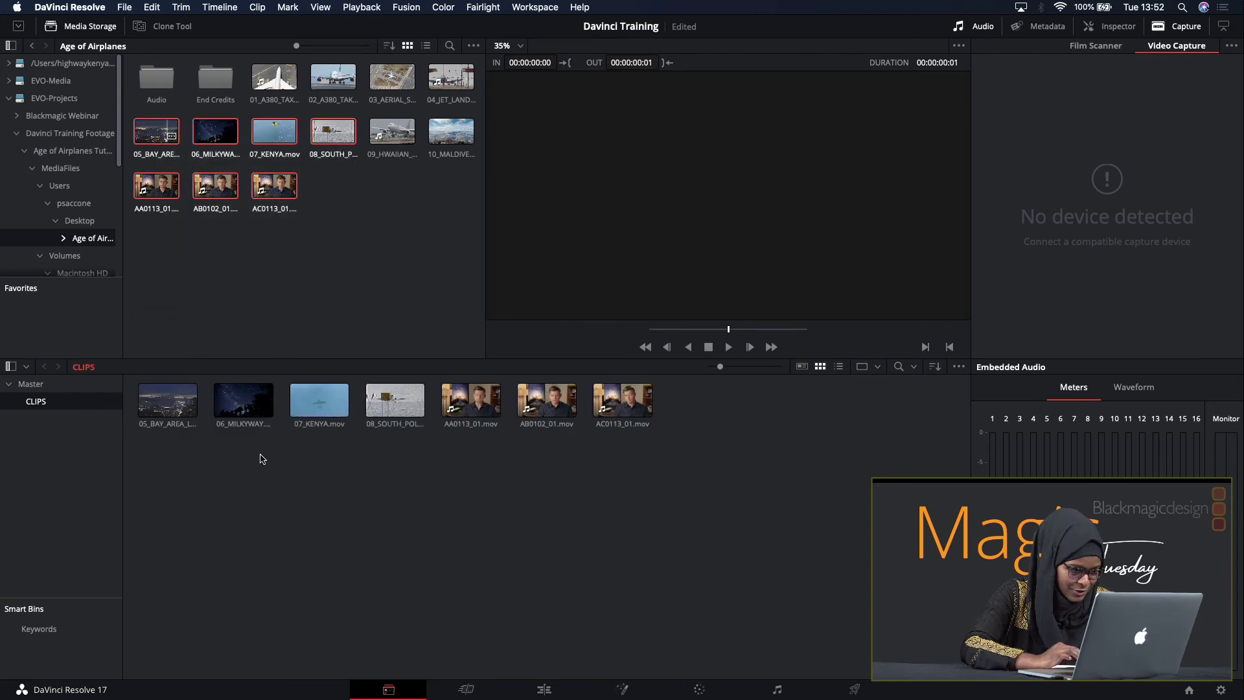
click(42, 387)
click(42, 404)
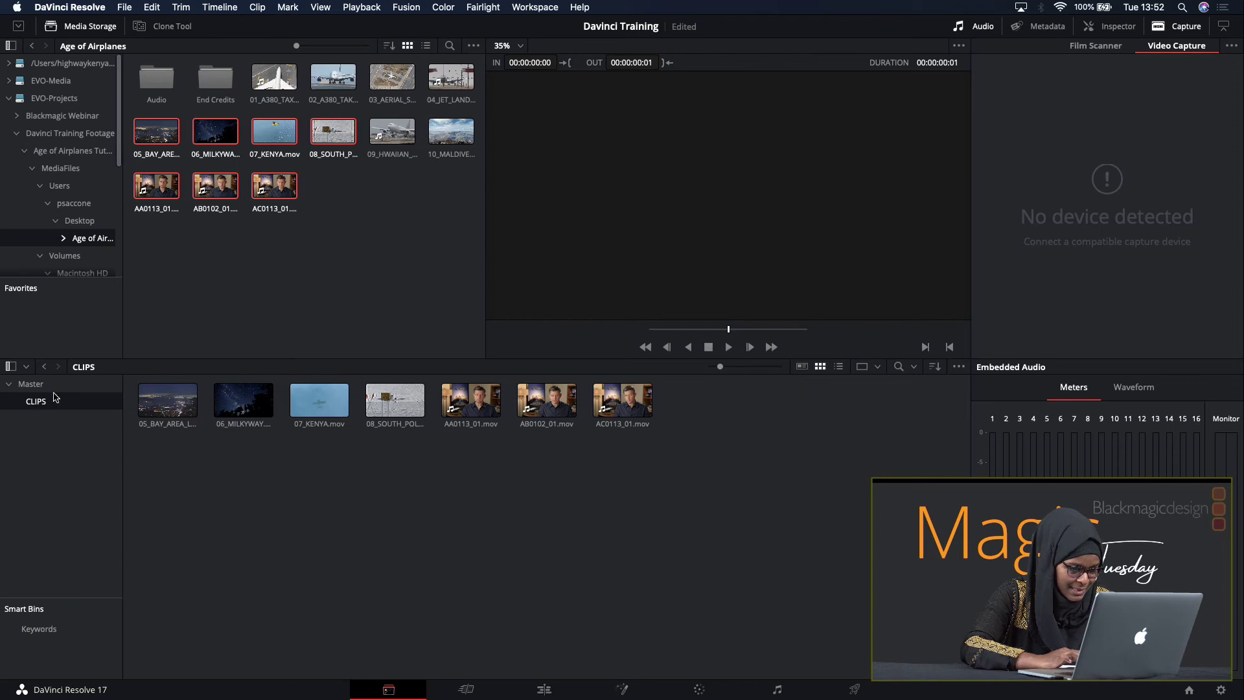
- Delete all nine loose clips from the Master bin, keeping the CLIPS bin, and open CLIPS
click(30, 383)
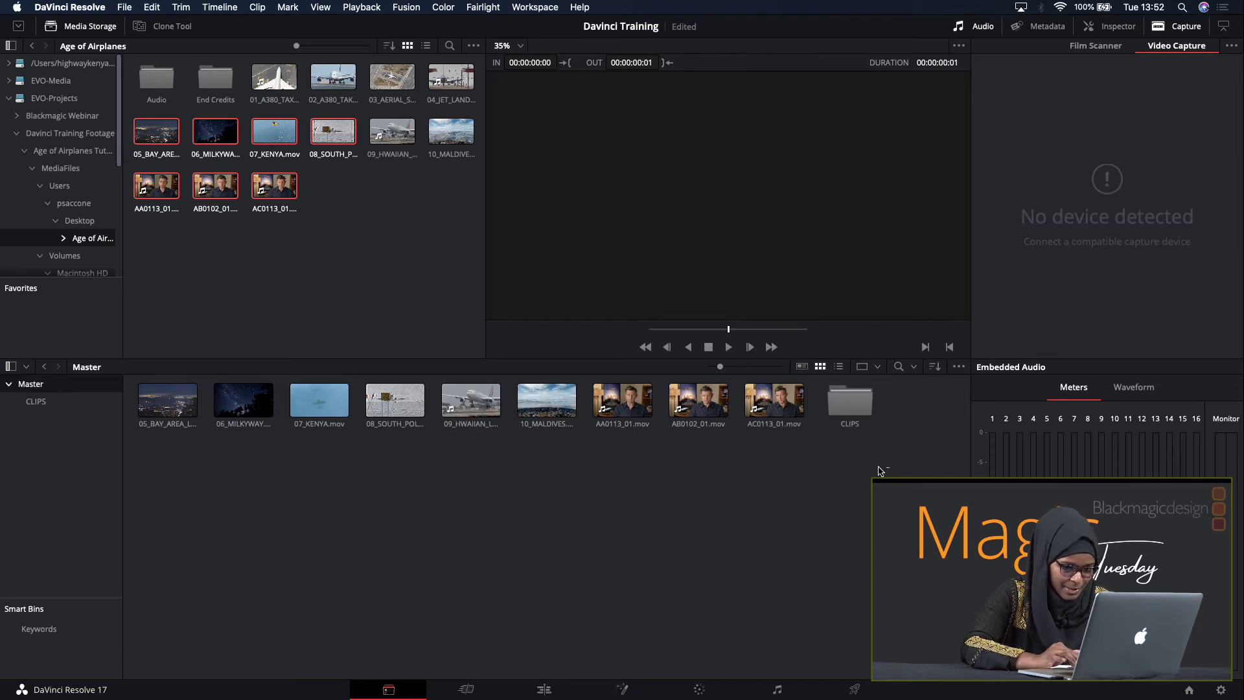
drag(781, 510, 170, 390)
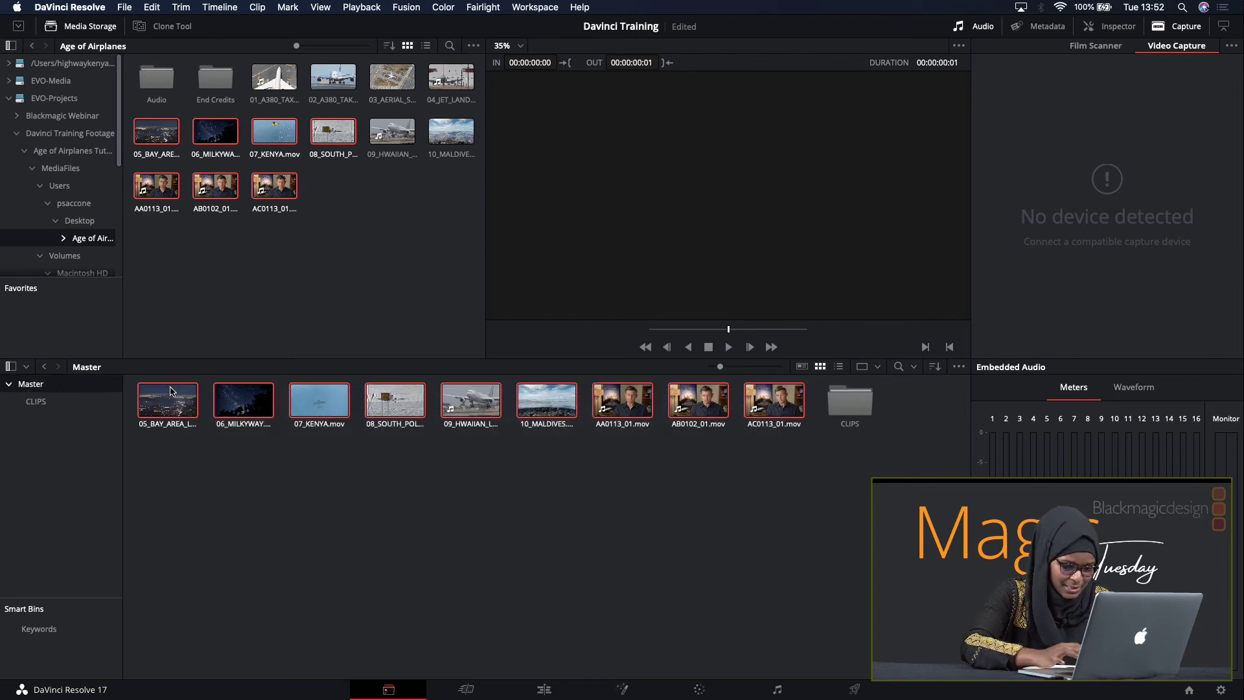
key(Delete)
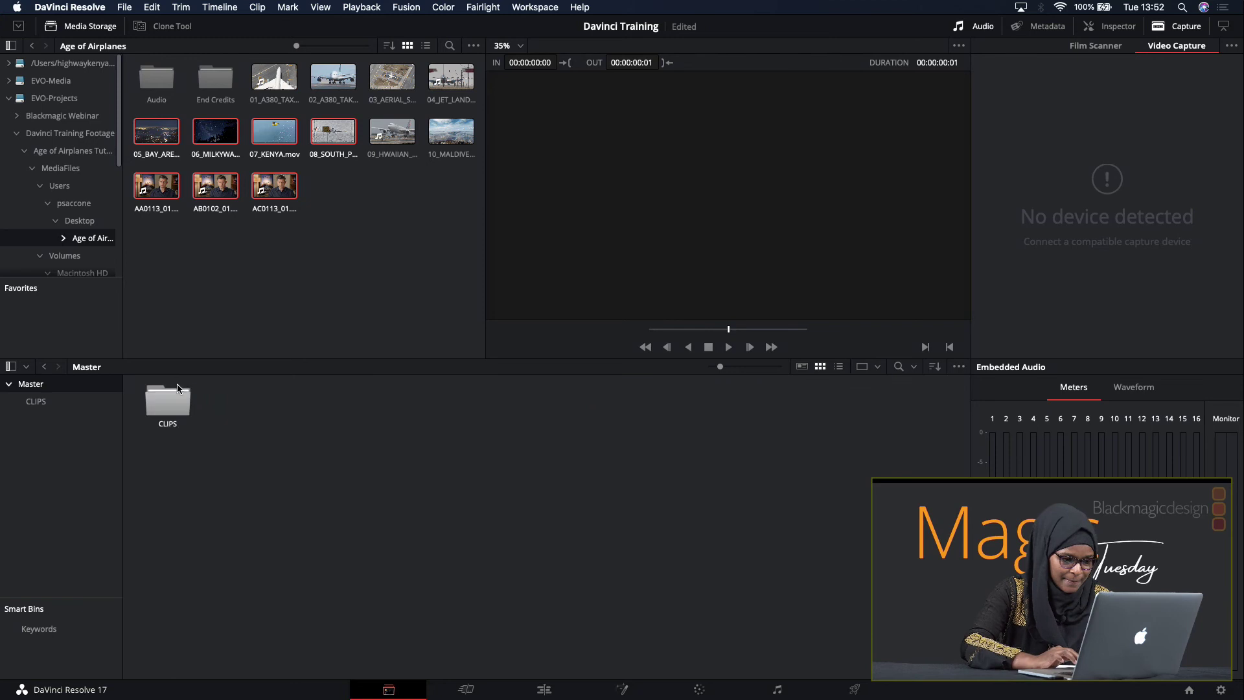
click(42, 403)
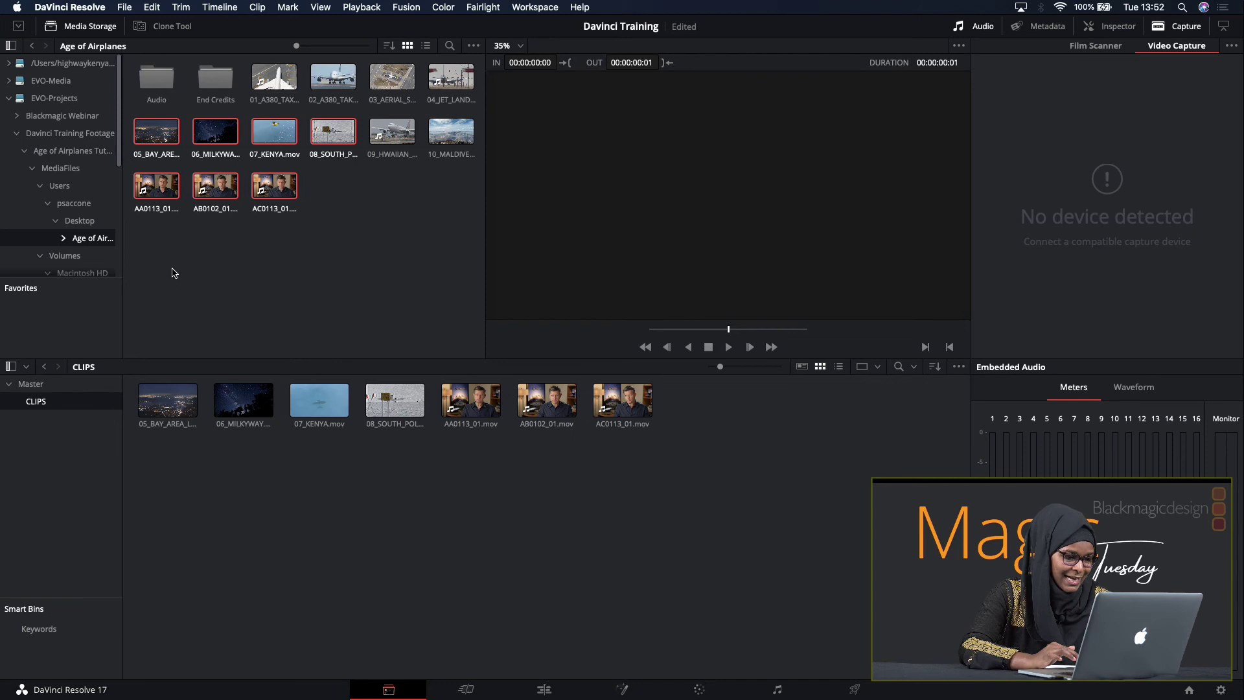
- Collapse the Age of Airplanes folder tree and import the Blackmagic Webinar folder with its subfolders as bins under Master
click(24, 153)
click(65, 134)
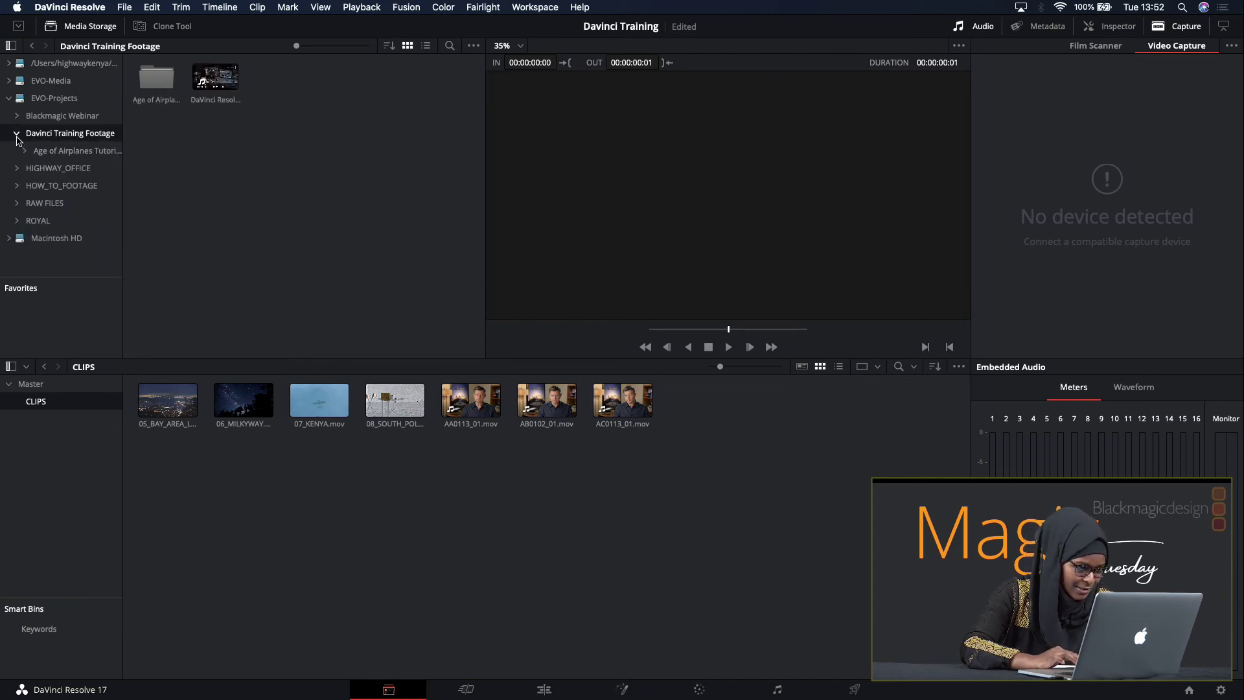
drag(52, 122, 72, 436)
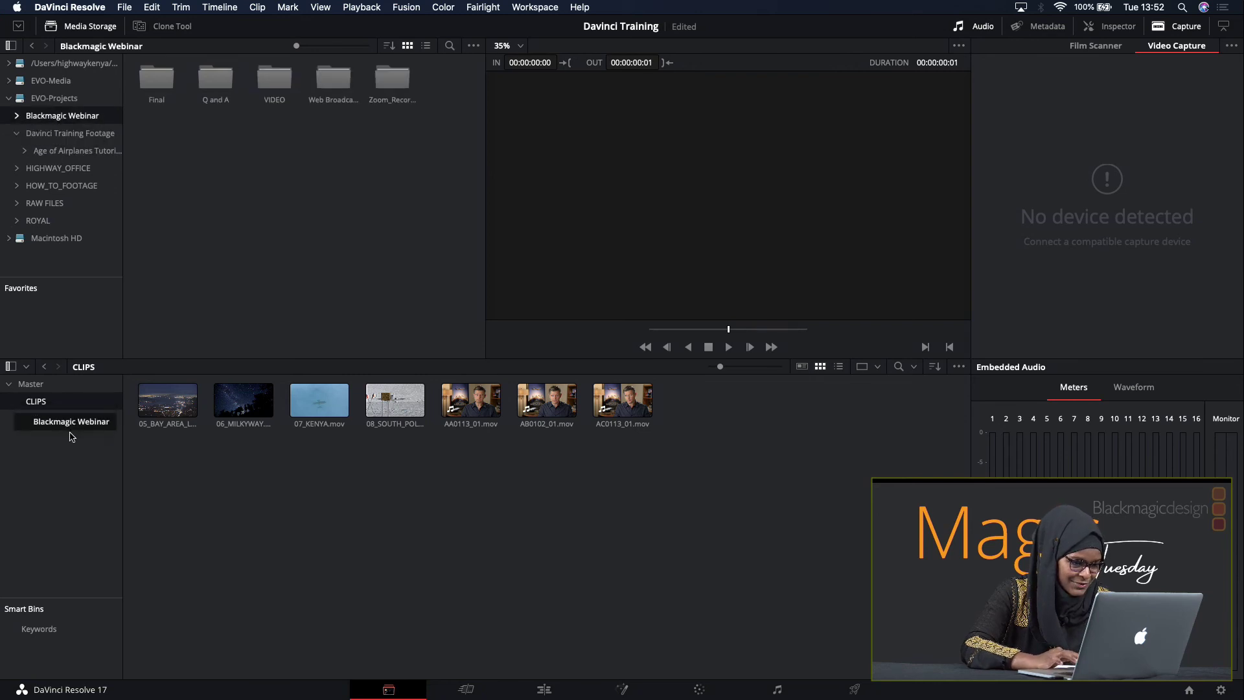
drag(72, 437, 69, 442)
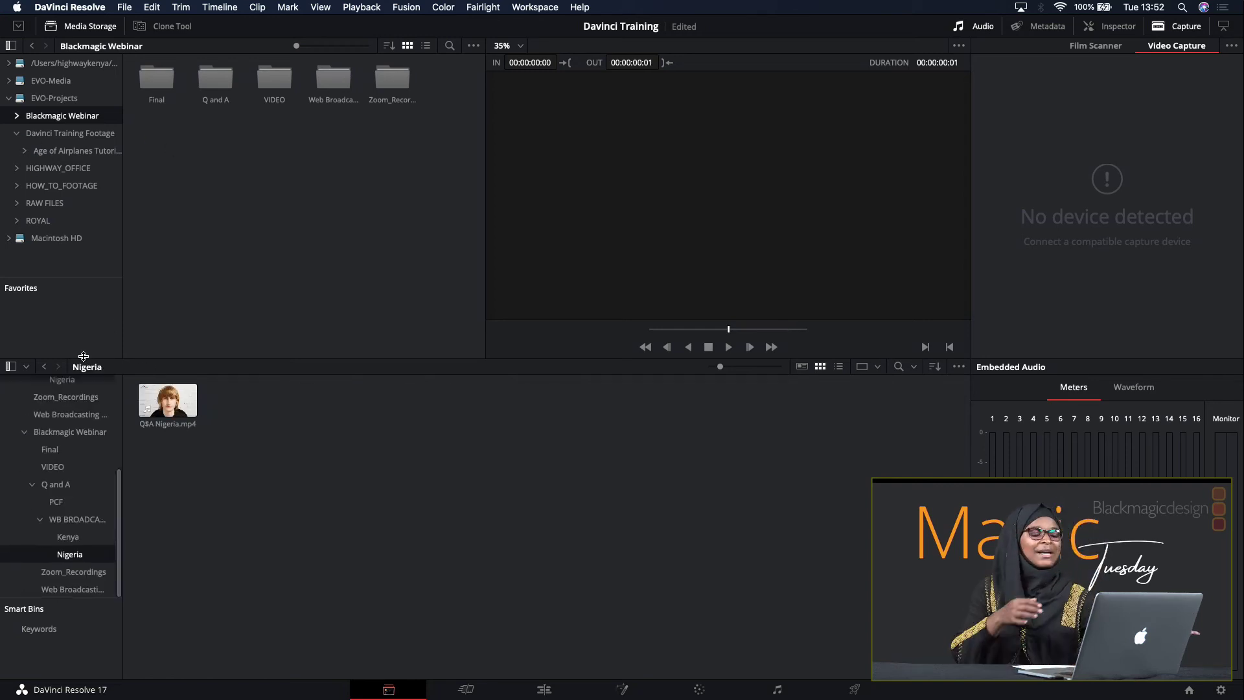
- Examine the sub-bins inside the imported Blackmagic Webinar bin, collapse it, and open the CLIPS bin
click(24, 437)
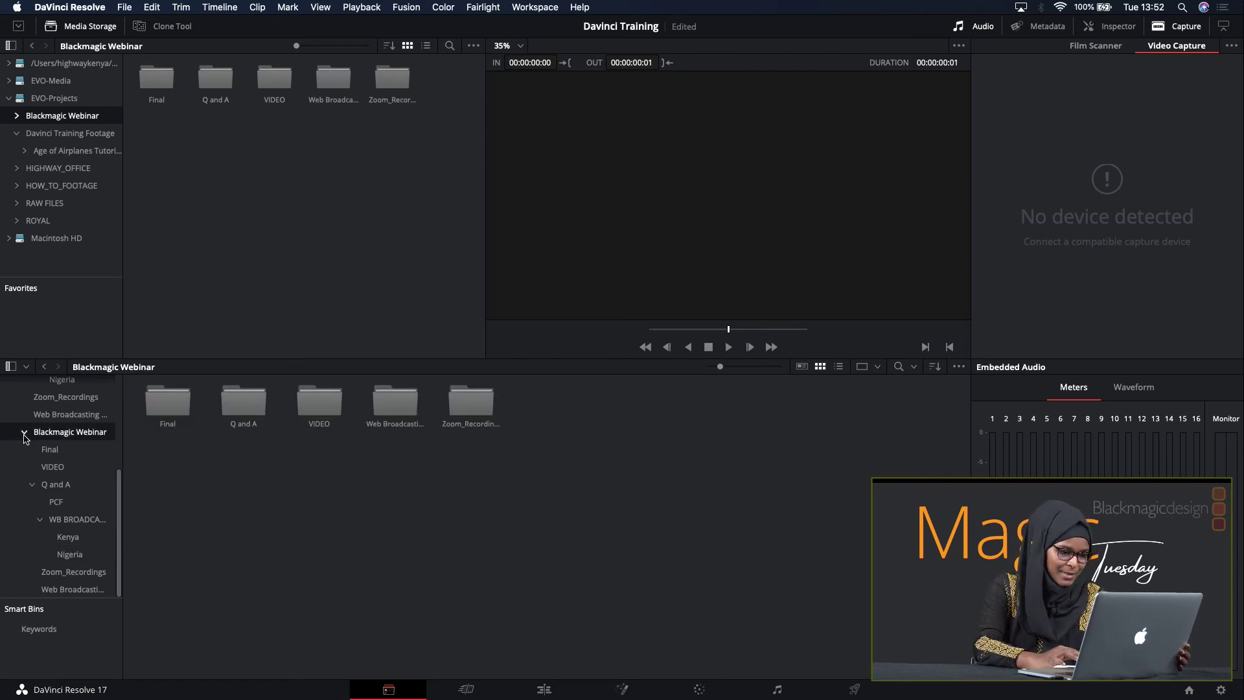
scroll(67, 483, up, 5)
scroll(67, 483, up, 2)
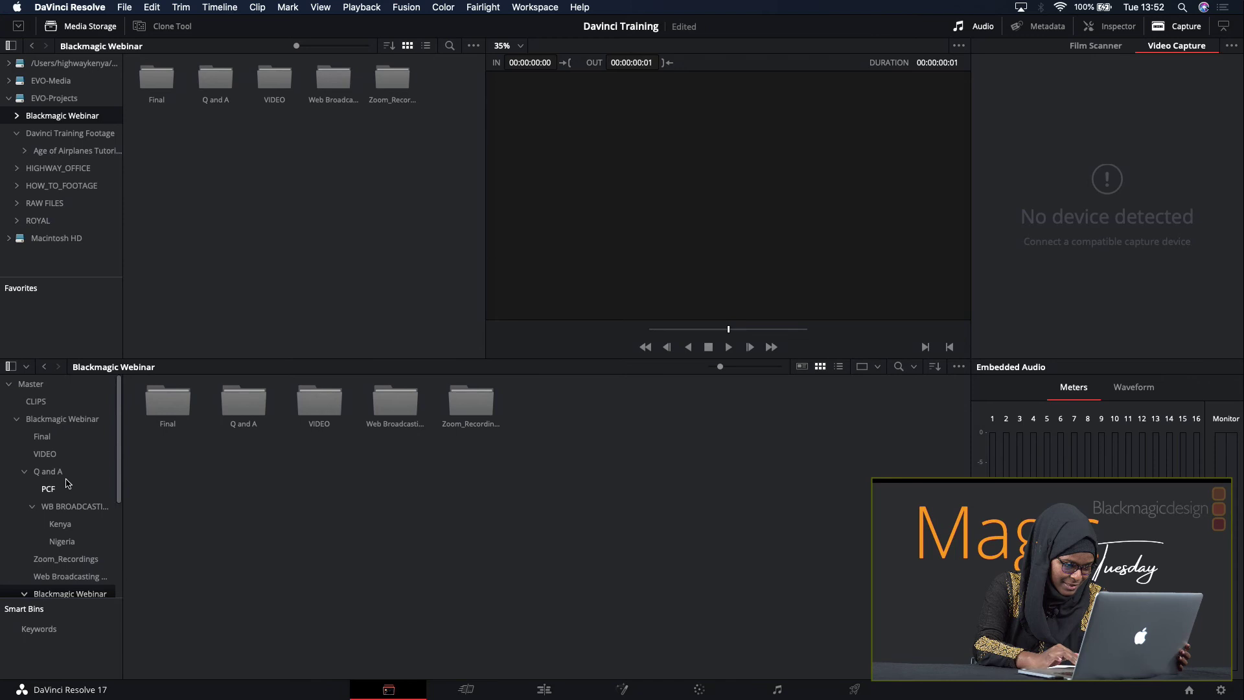
click(9, 387)
click(16, 419)
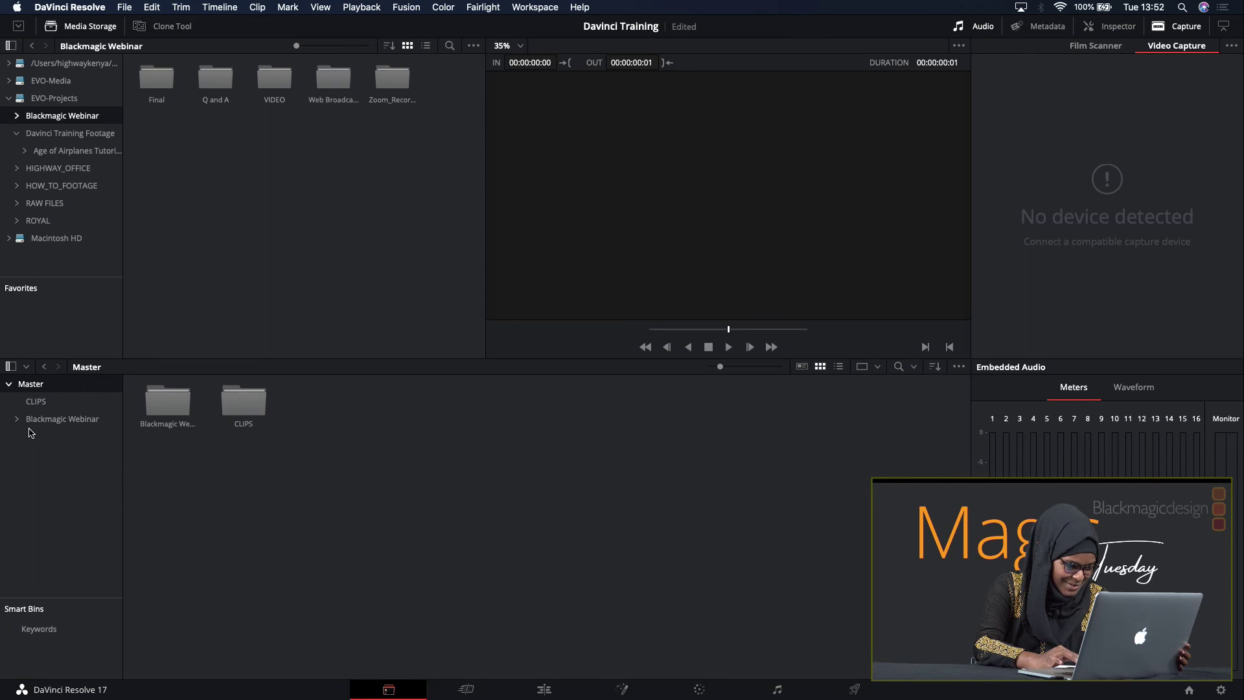
click(16, 420)
scroll(45, 476, down, 5)
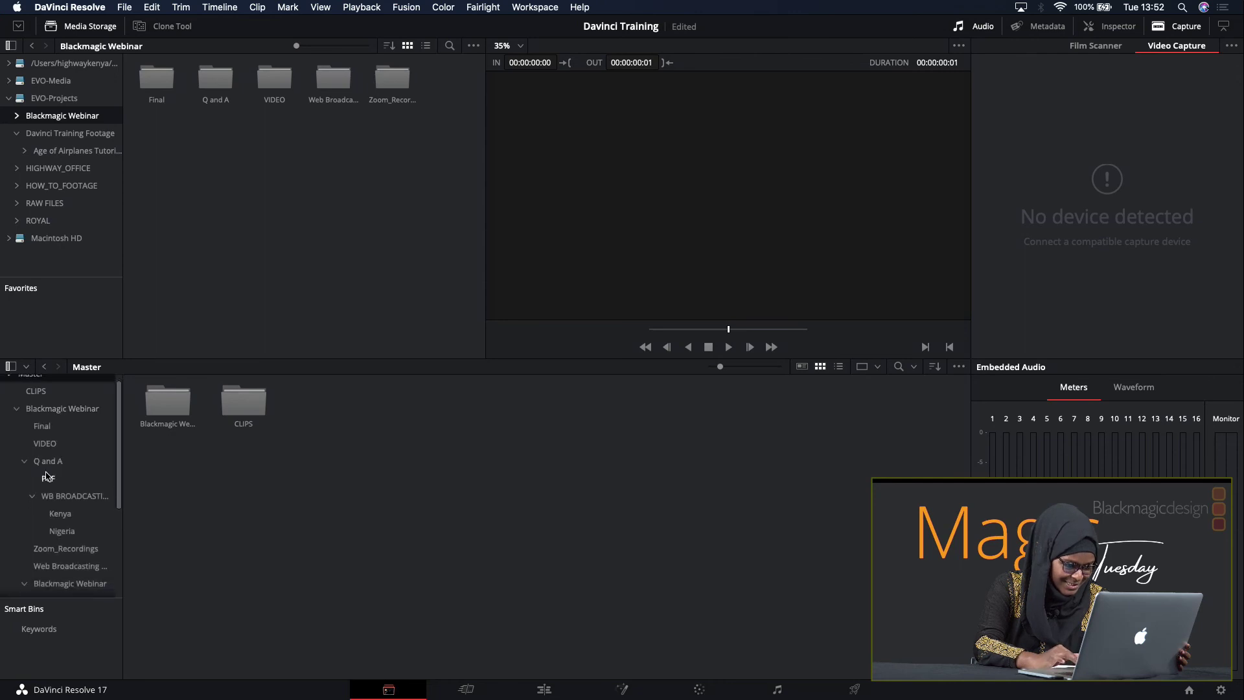
scroll(46, 476, down, 2)
scroll(46, 476, up, 9)
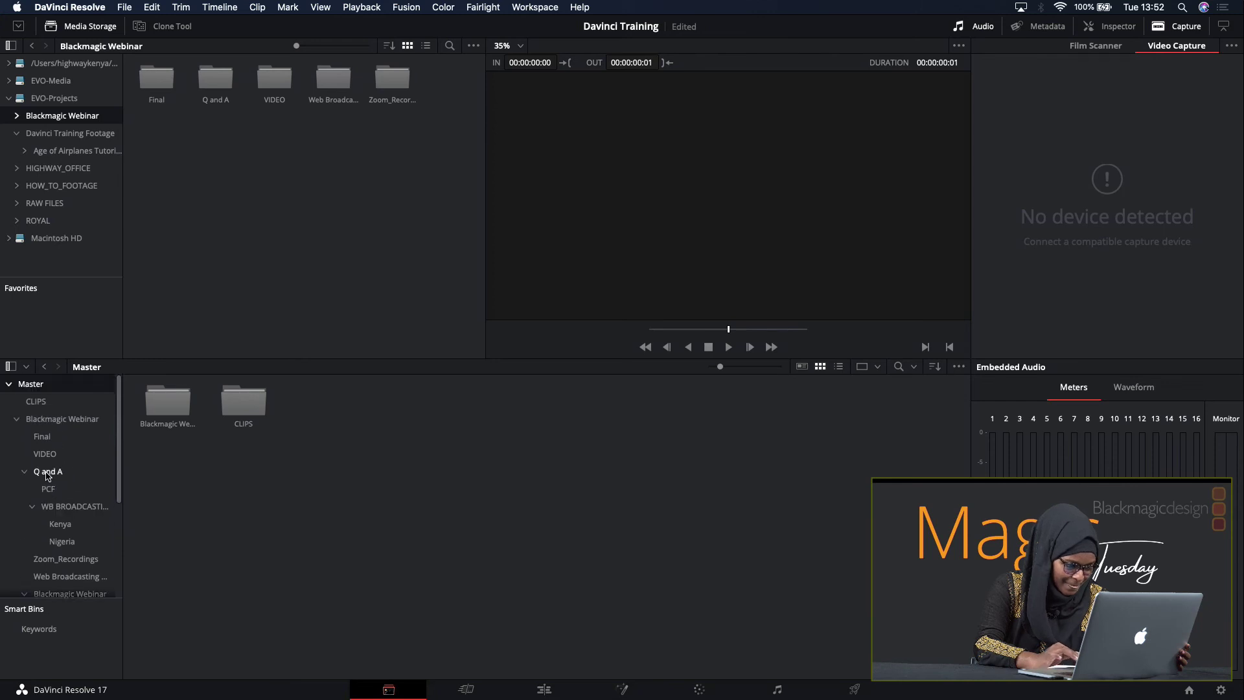
click(17, 418)
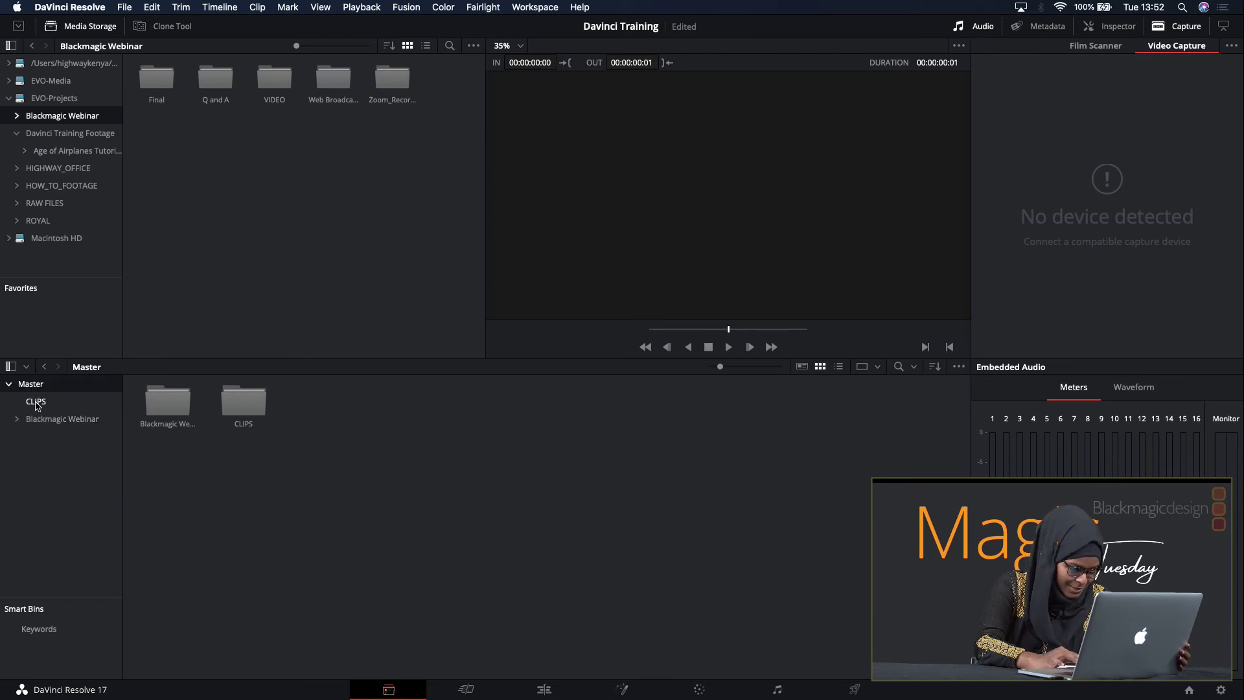
click(36, 403)
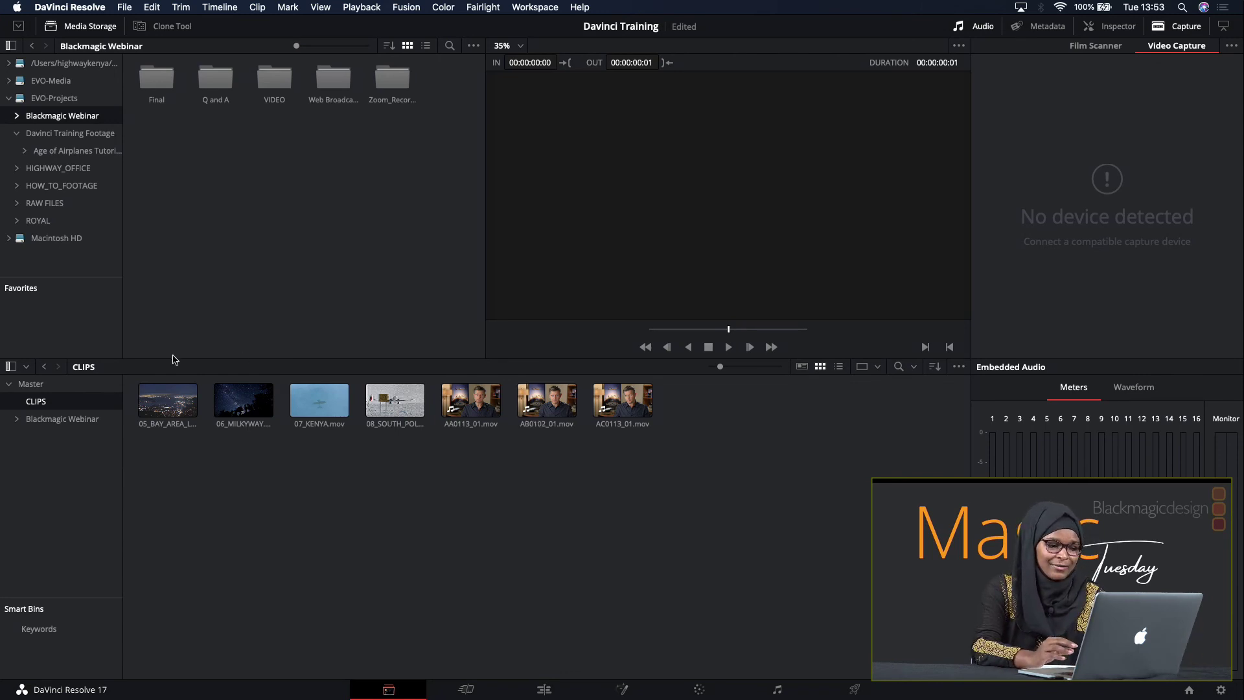
- Examine how the CLIPS bin is presented on the Cut, Edit and Fusion pages, and return to the Media page
click(167, 409)
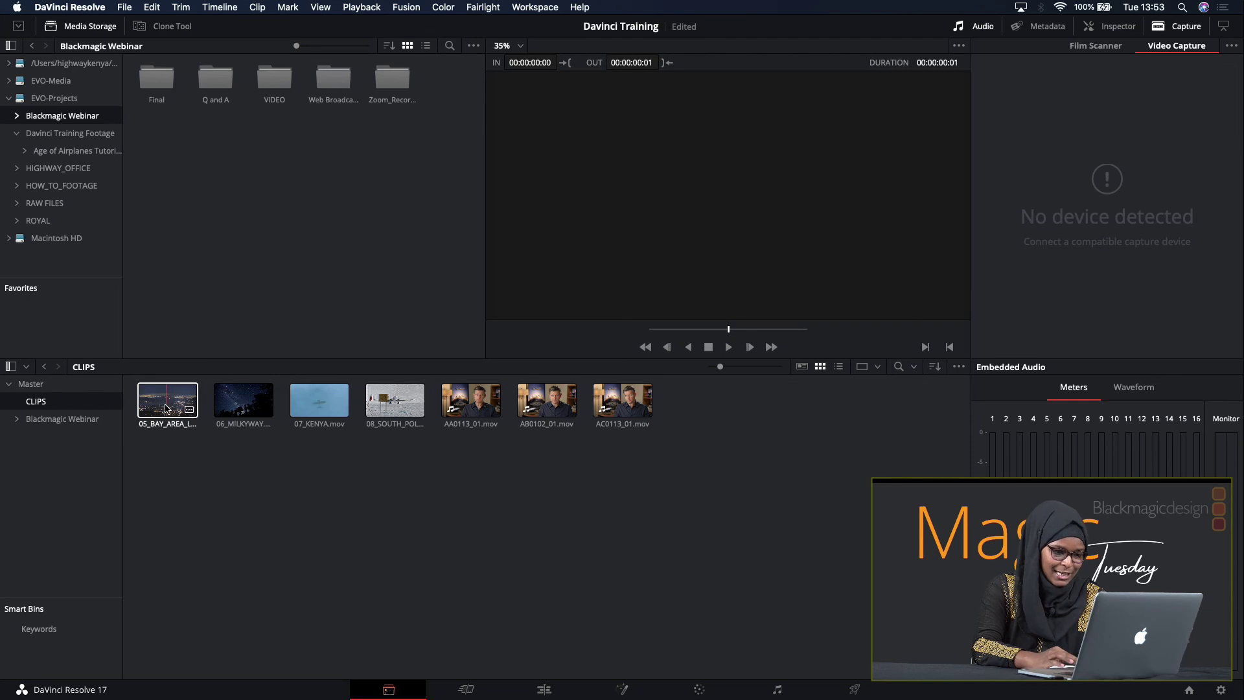
click(412, 480)
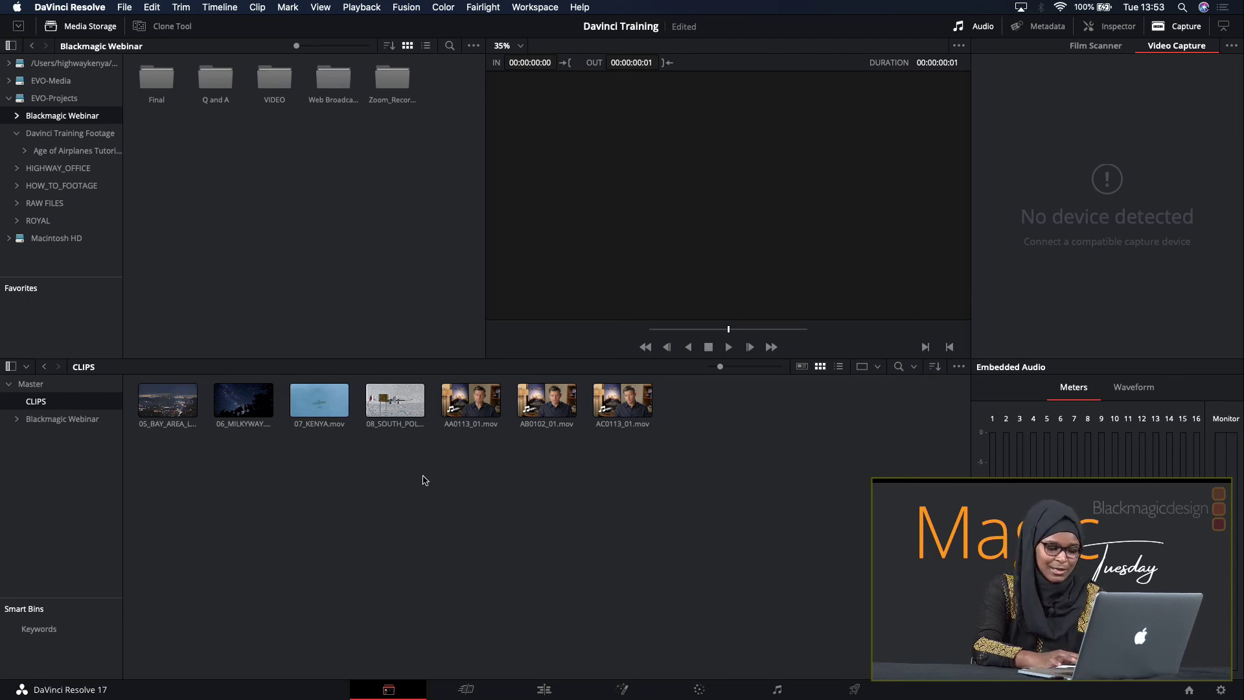
click(483, 695)
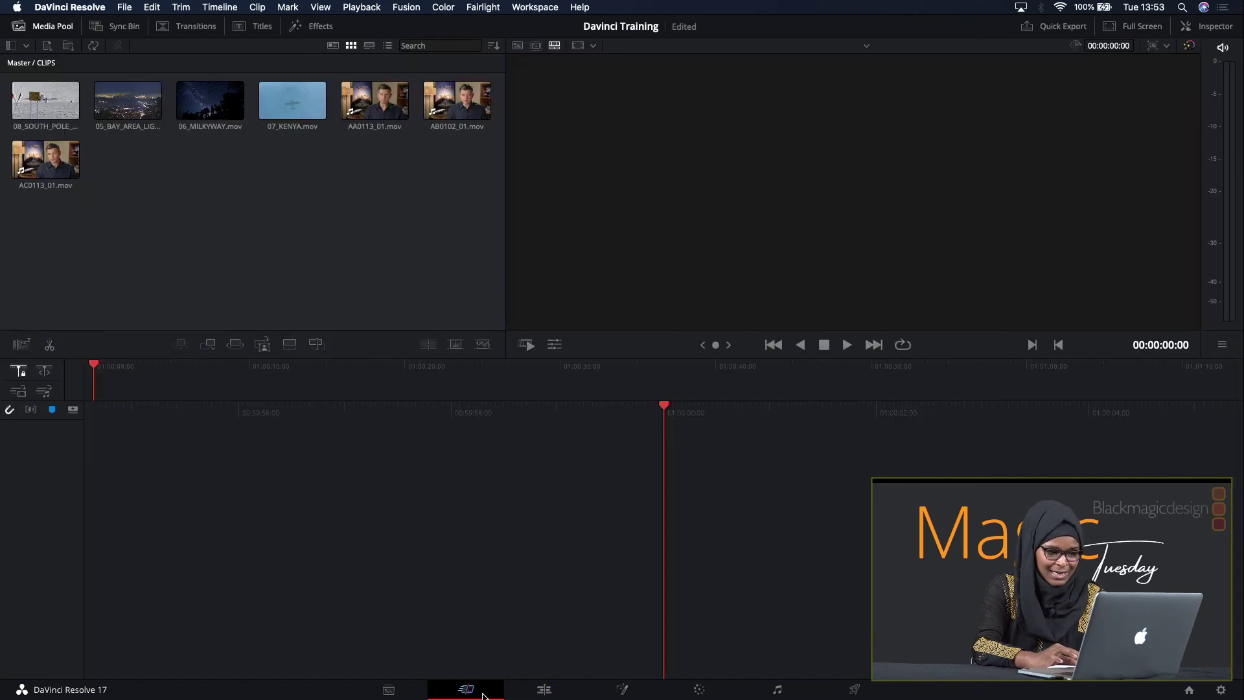
click(543, 690)
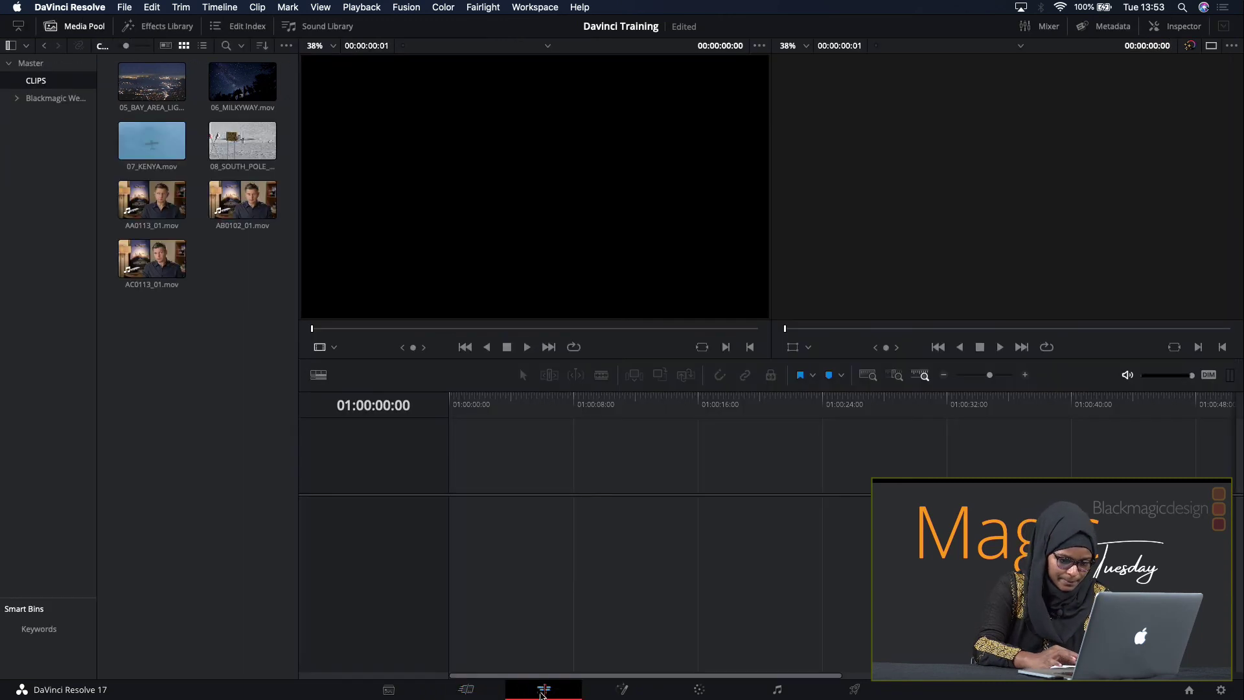
click(622, 691)
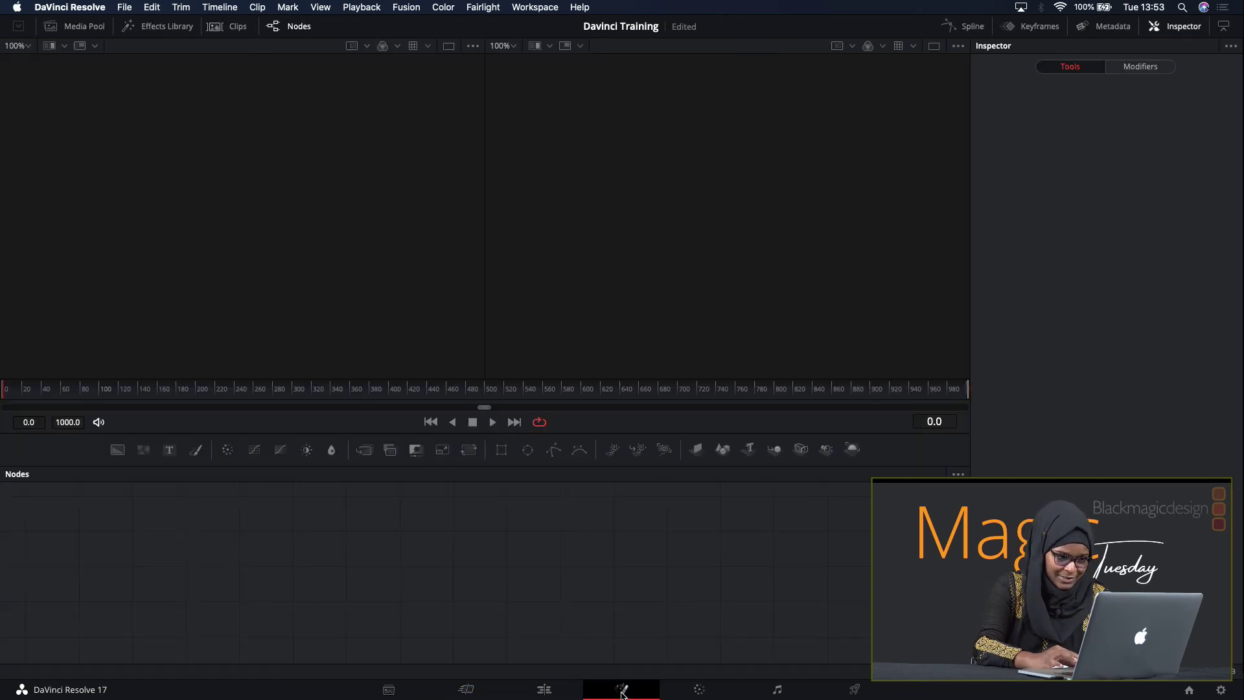
click(547, 693)
click(463, 693)
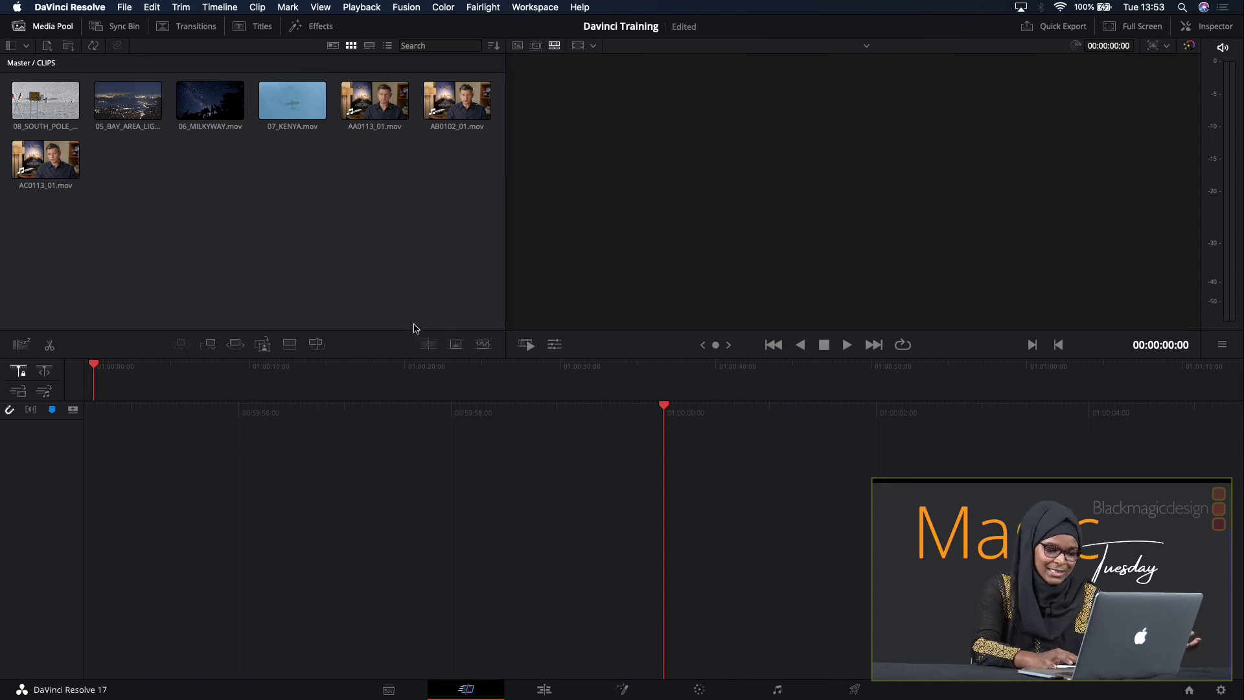
click(393, 684)
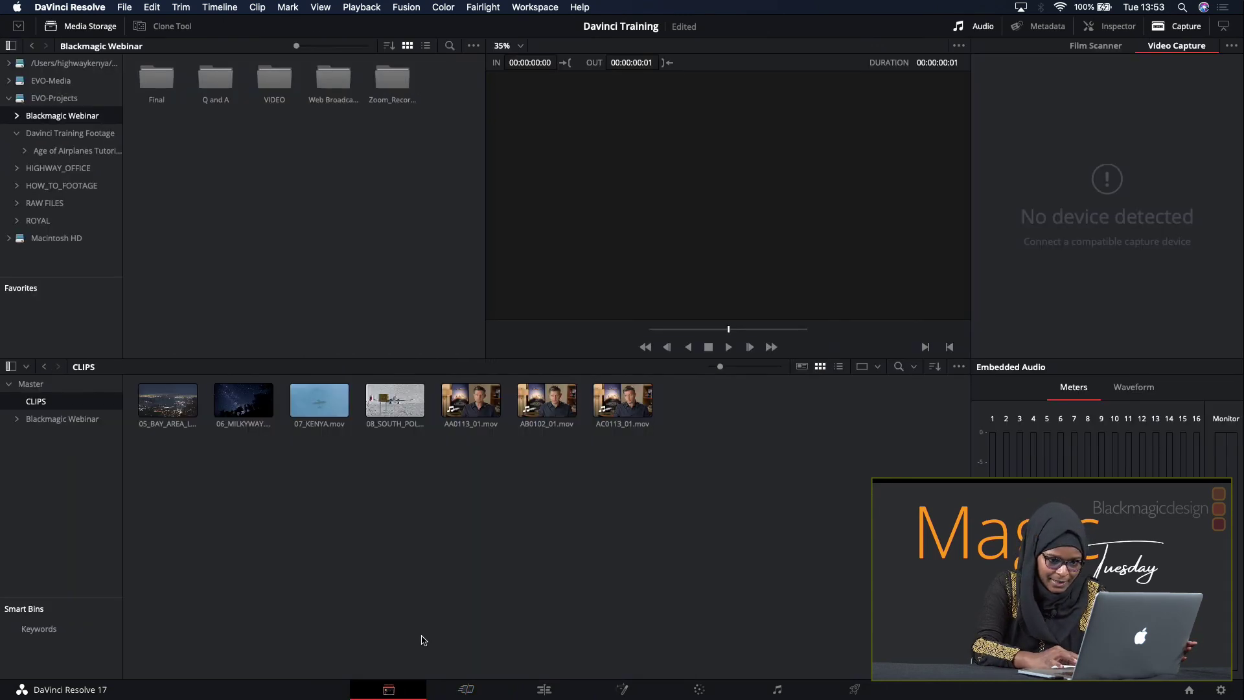